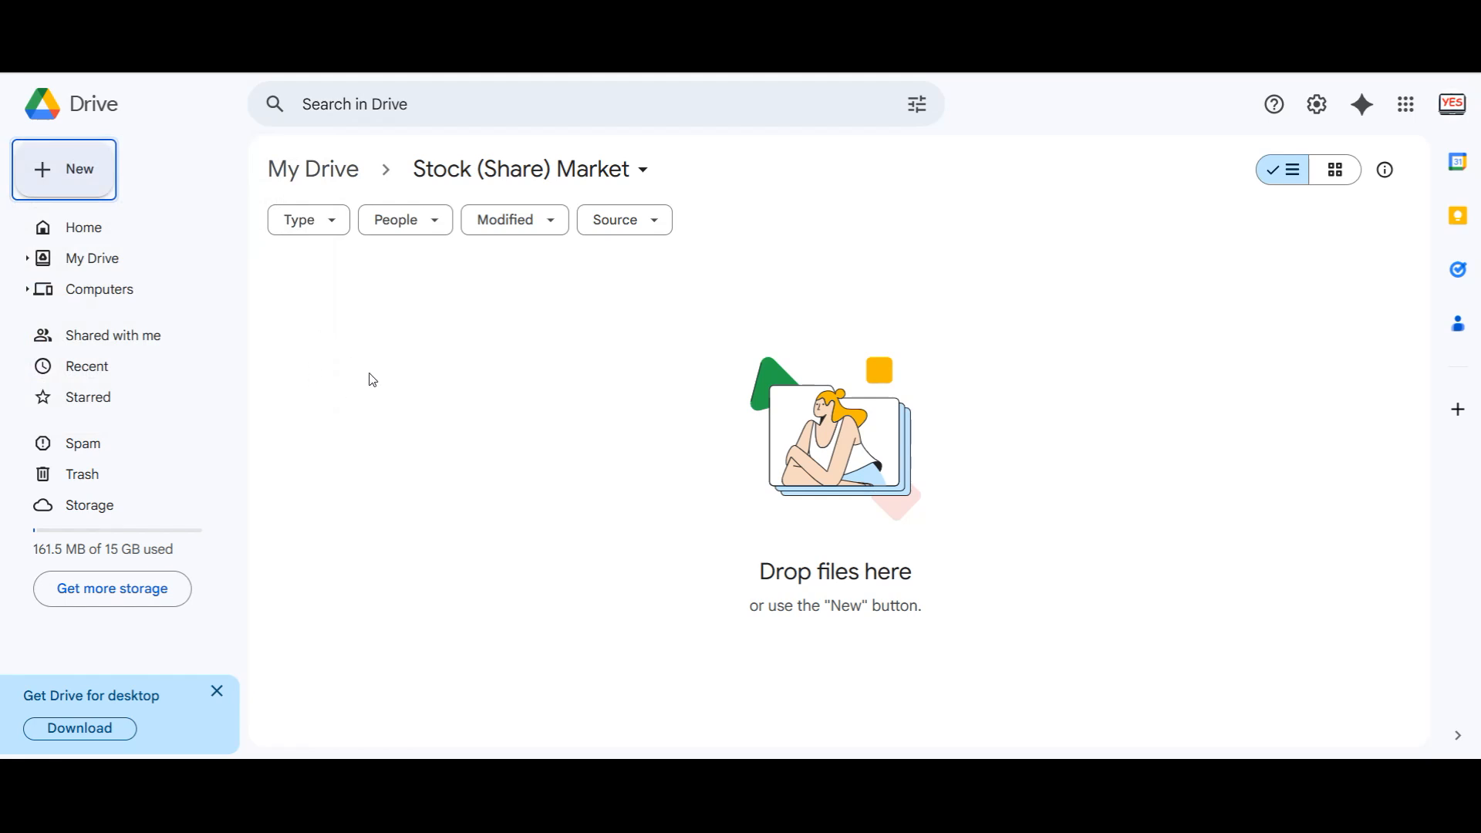
Create a blank Google Sheets spreadsheet in the Stock (Share) Market folder and name it "Stock (Share) Portfolio"
right_click(455, 350)
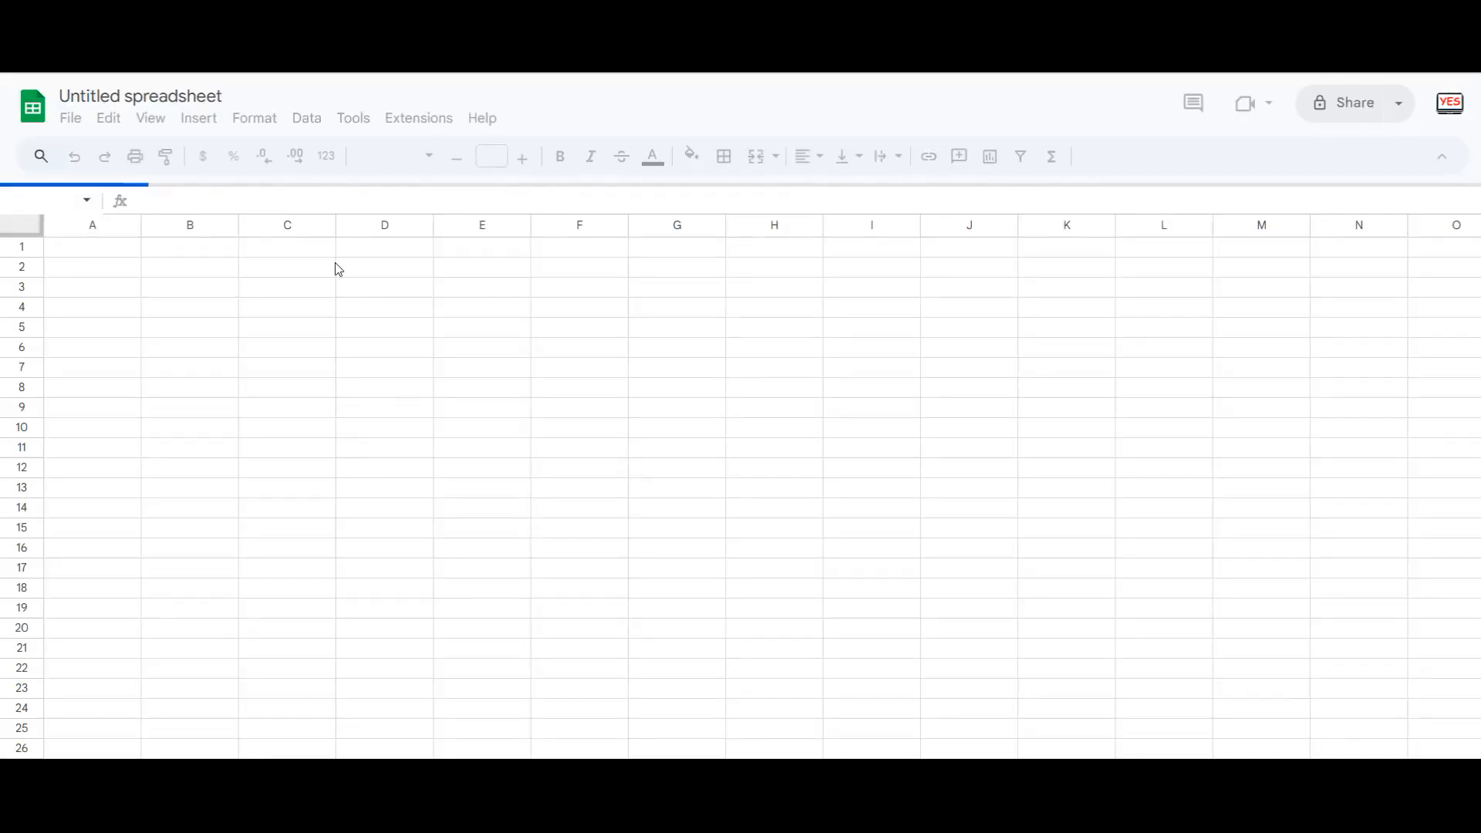
left_click(192, 95)
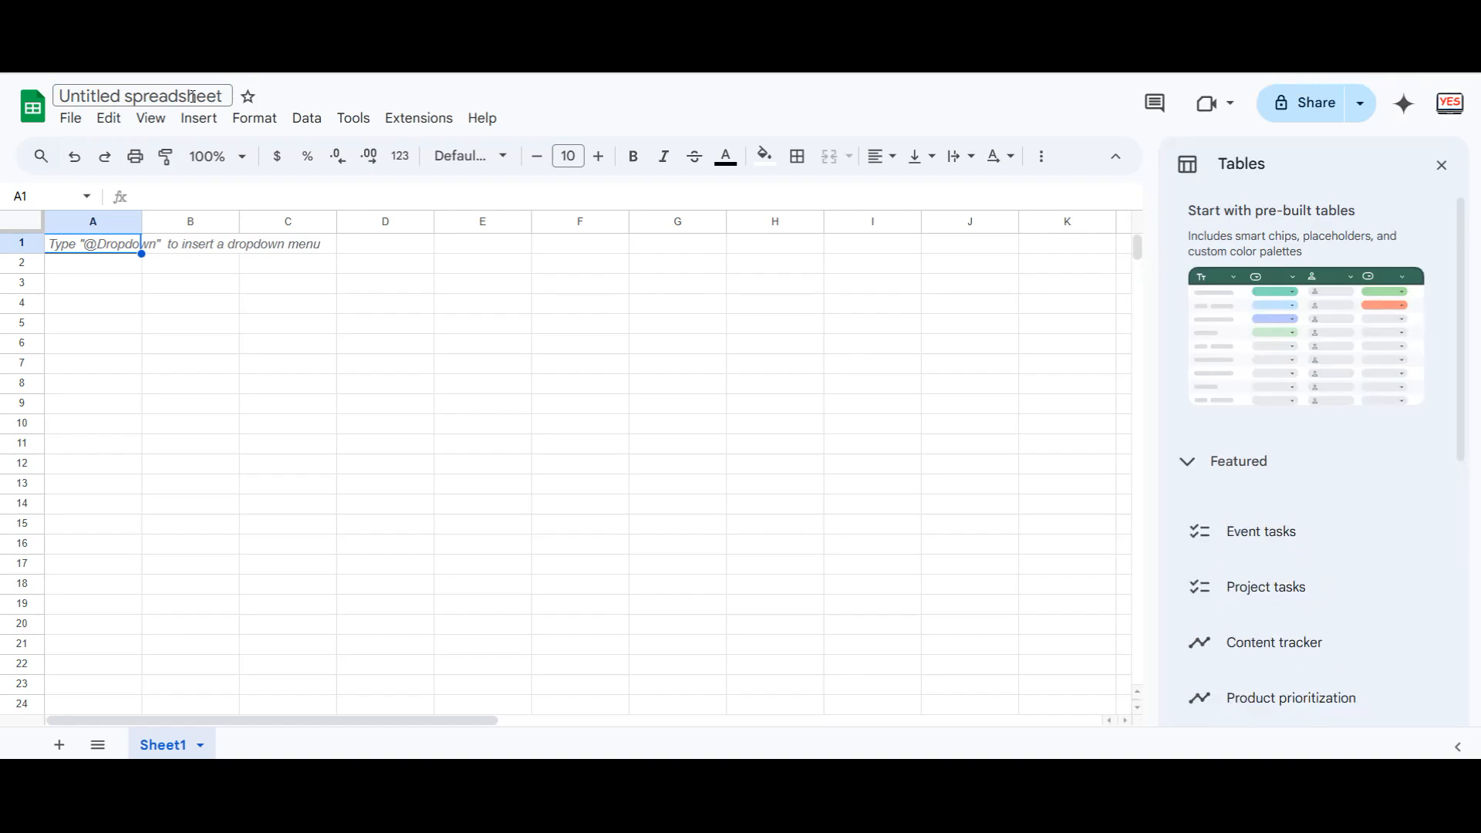
left_click(192, 96)
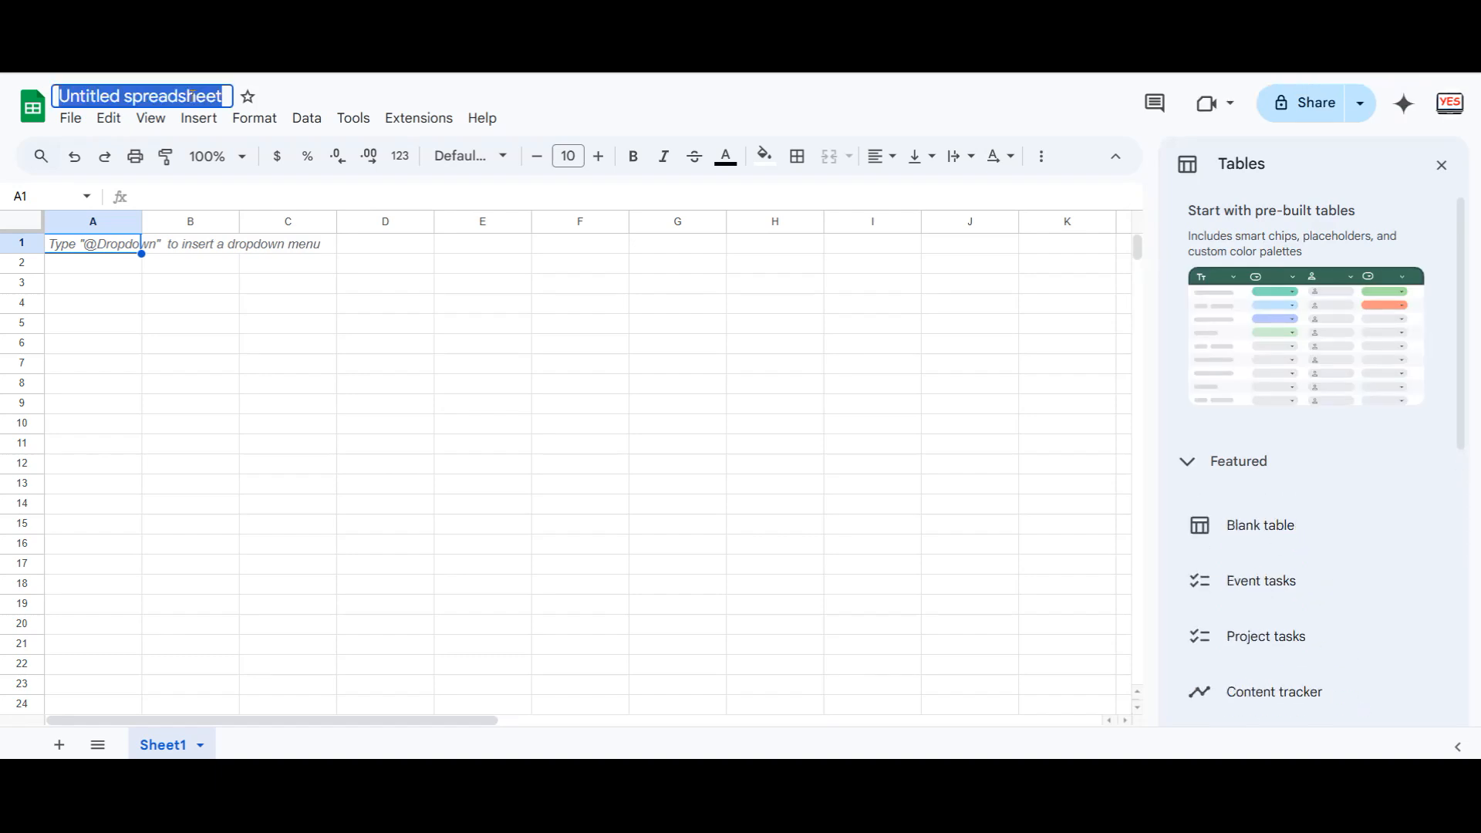
type("sTOCK")
key("BackSpace")
key("BackSpace")
key("BackSpace")
key("BackSpace")
key("BackSpace")
type("Stock")
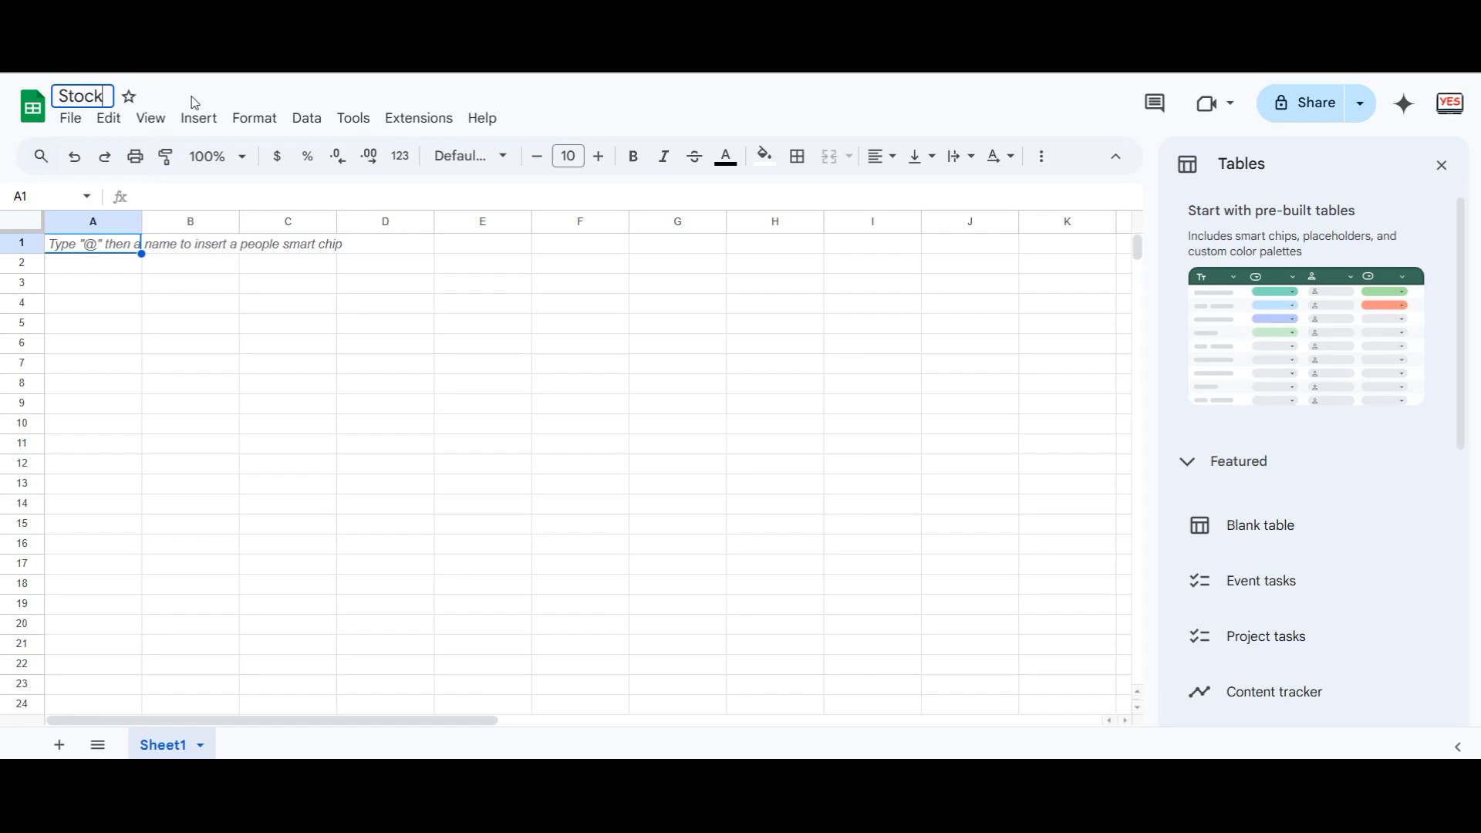
type(" (Share) Por")
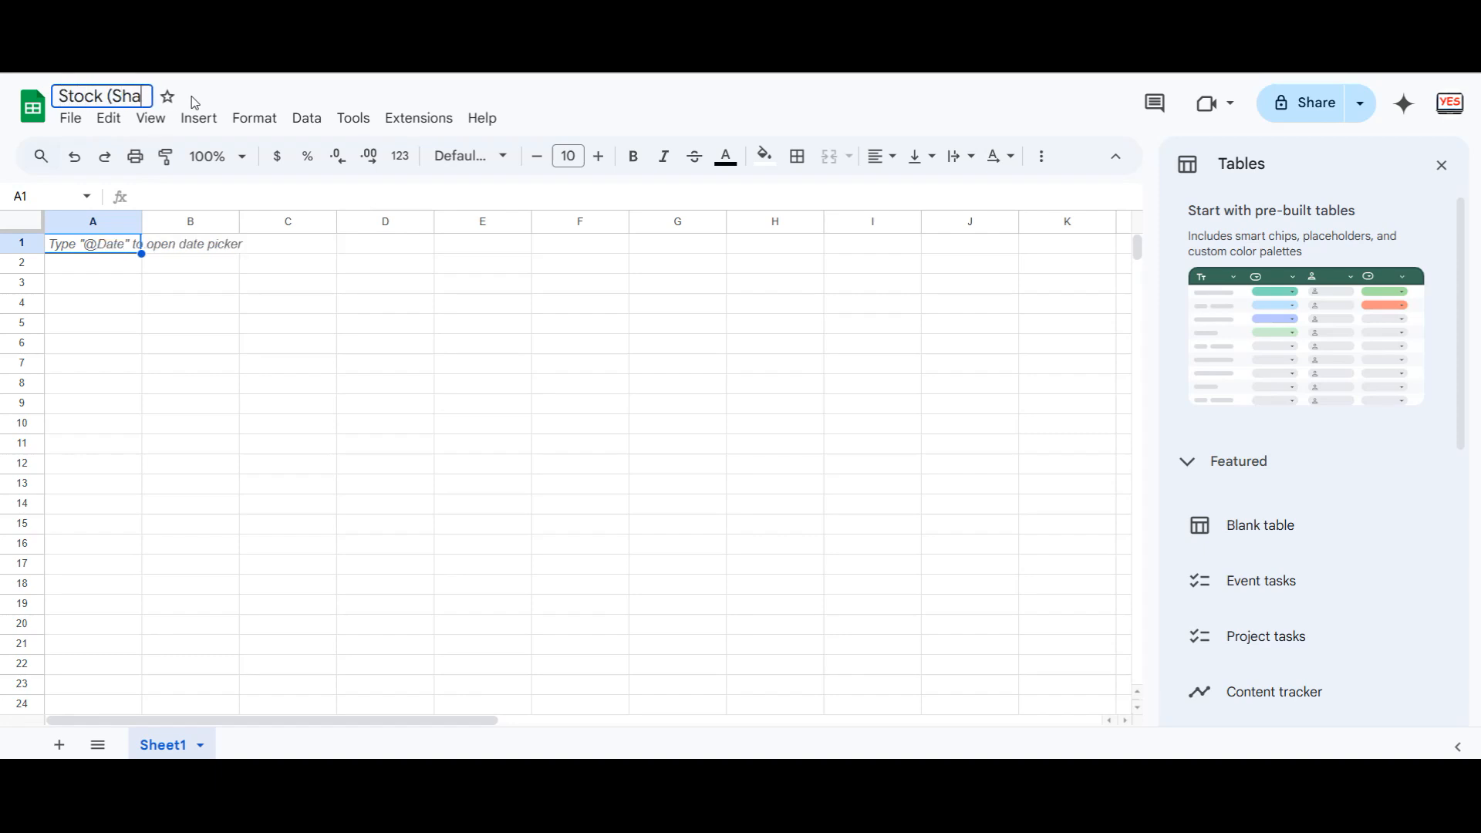
type("tfolio")
key("Return")
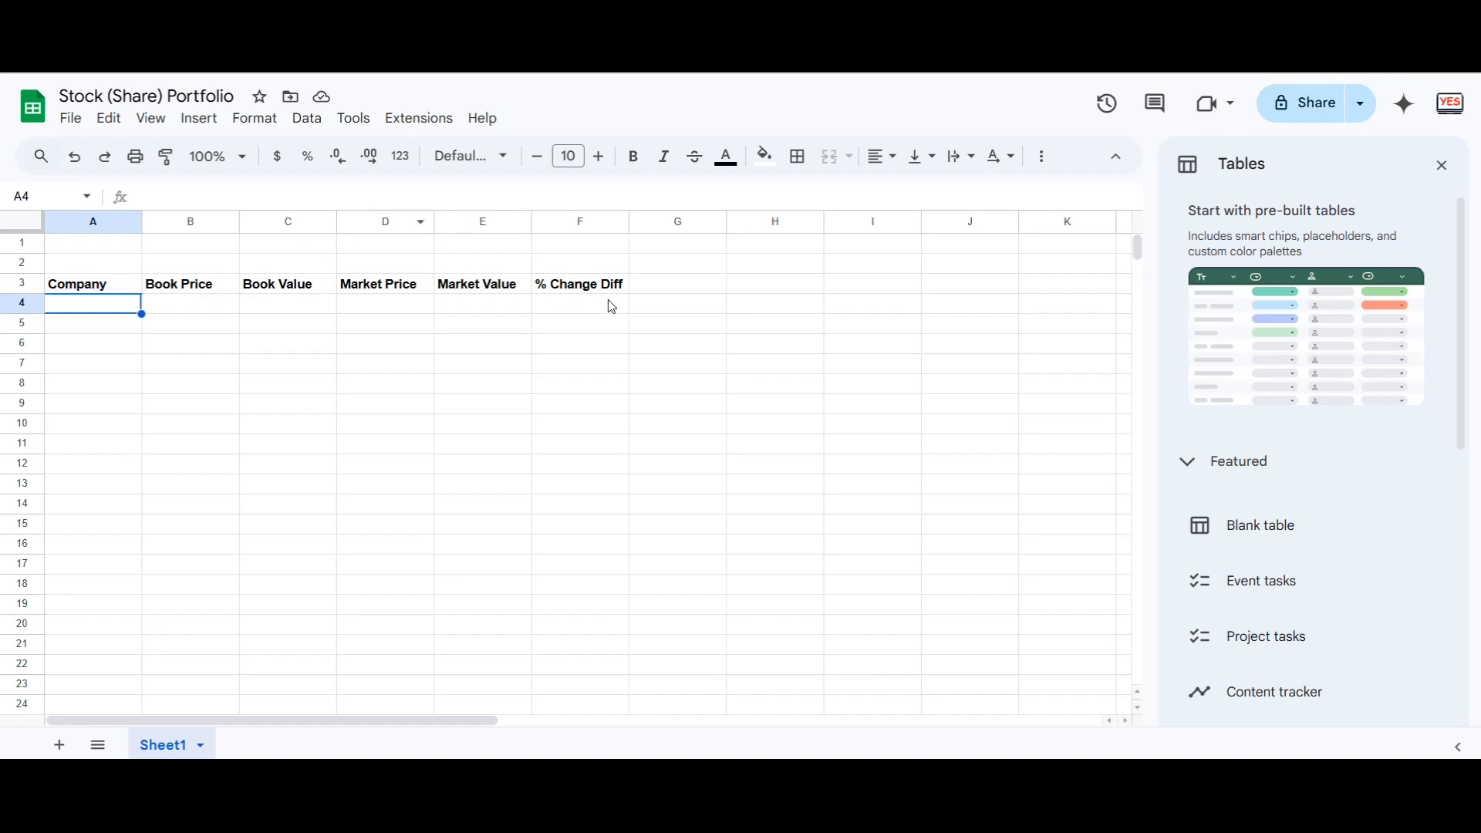
Apply all borders to cells A3:F13, covering the header row and the ten rows below
left_click_drag(108, 292, 608, 466)
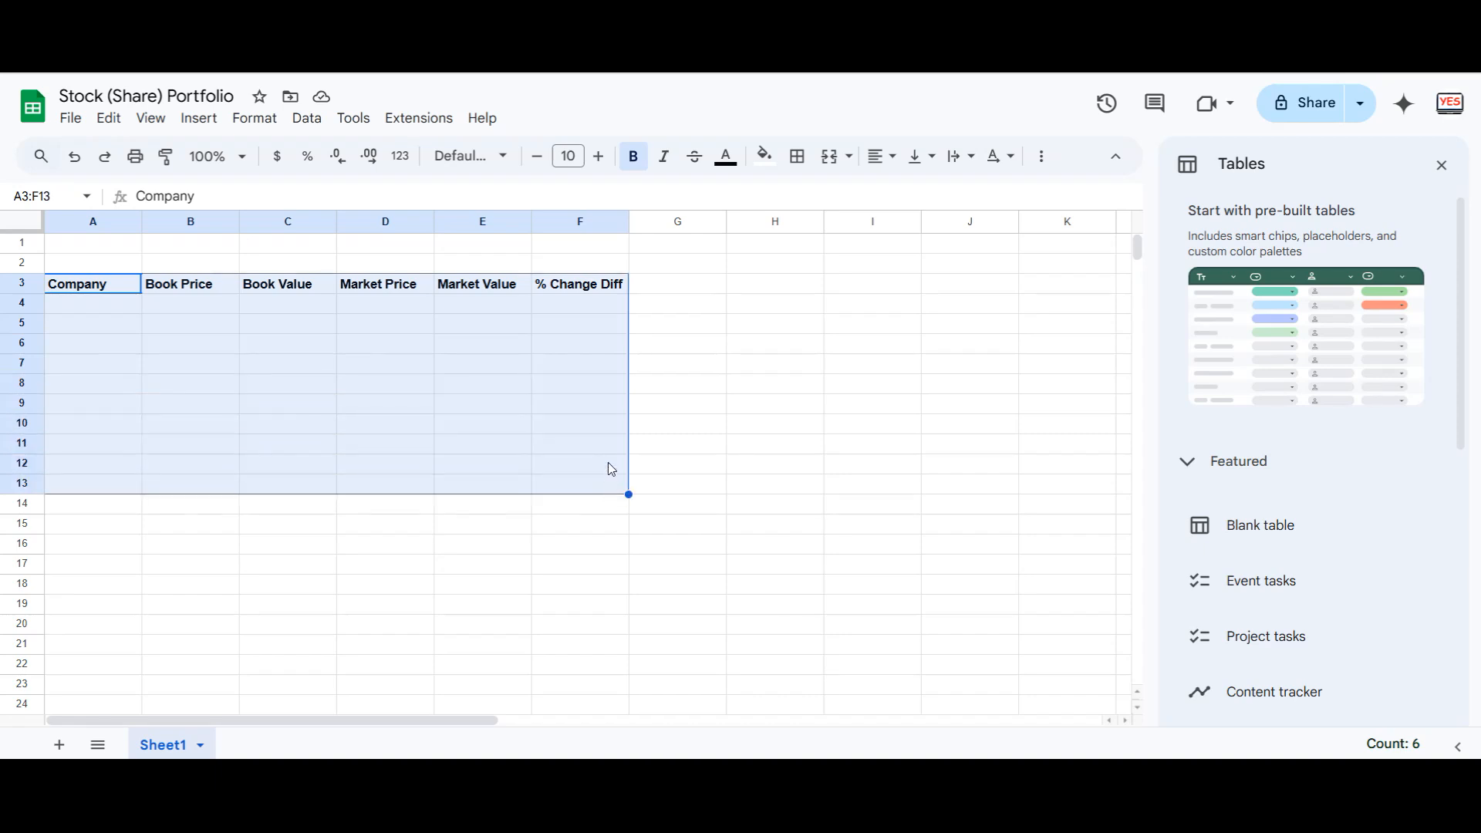
left_click(807, 159)
left_click(806, 198)
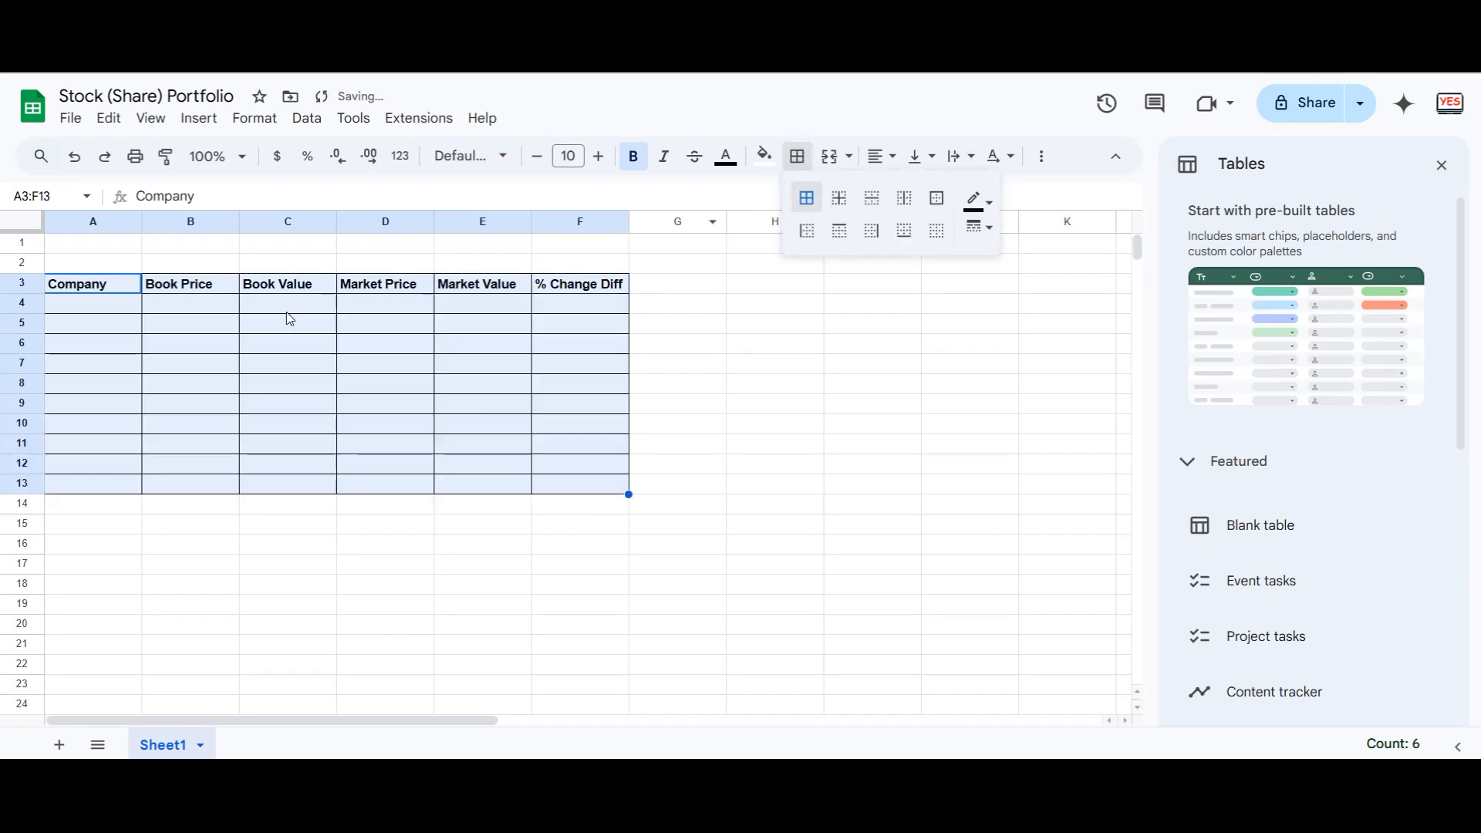
Enter TD Bank as the first company in A4 with a book price of 55 in B4
left_click(111, 307)
type("td")
type("TD")
type(" Bank")
key("Tab")
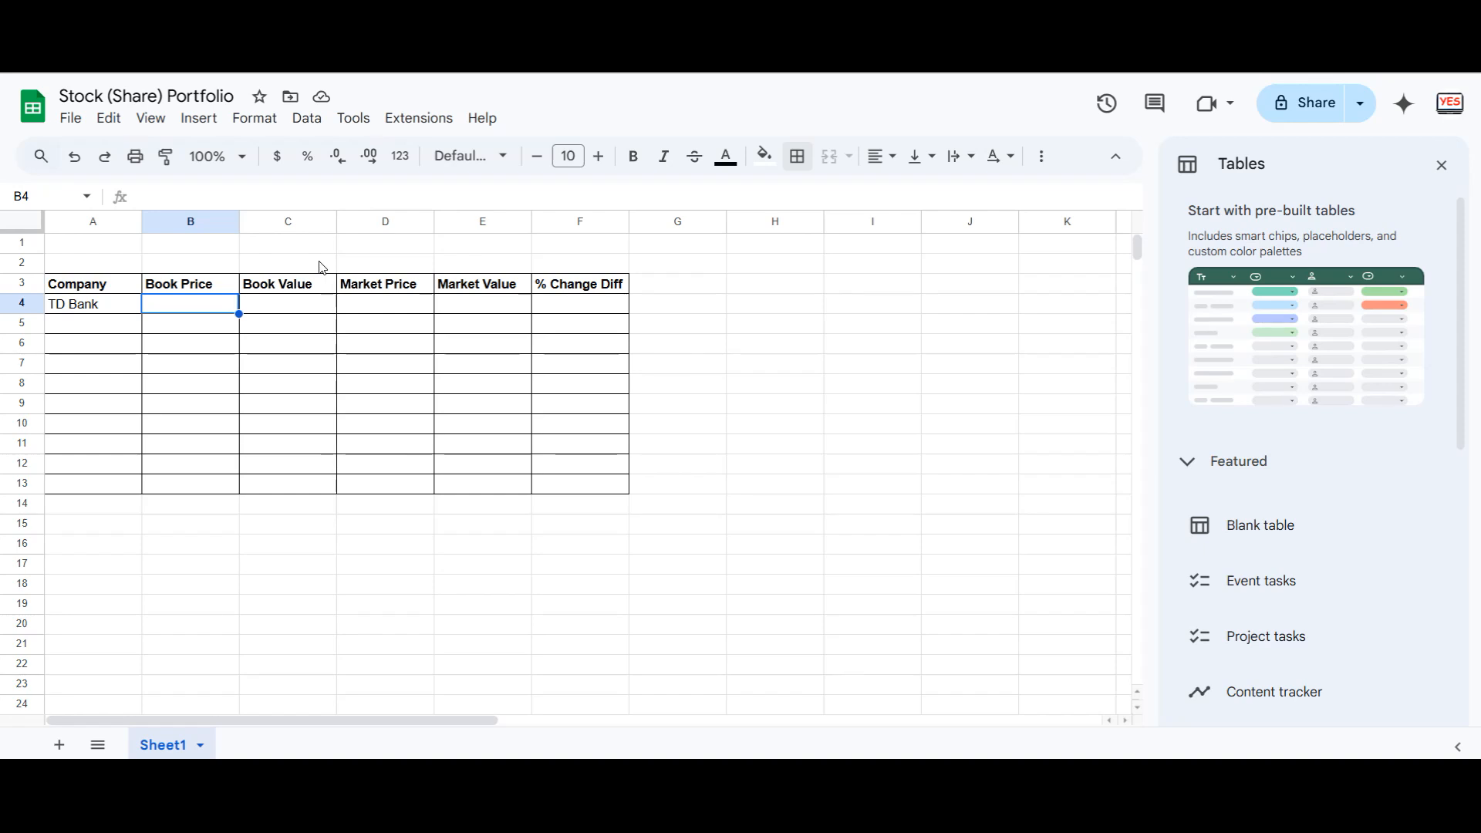
type("55")
key("Return")
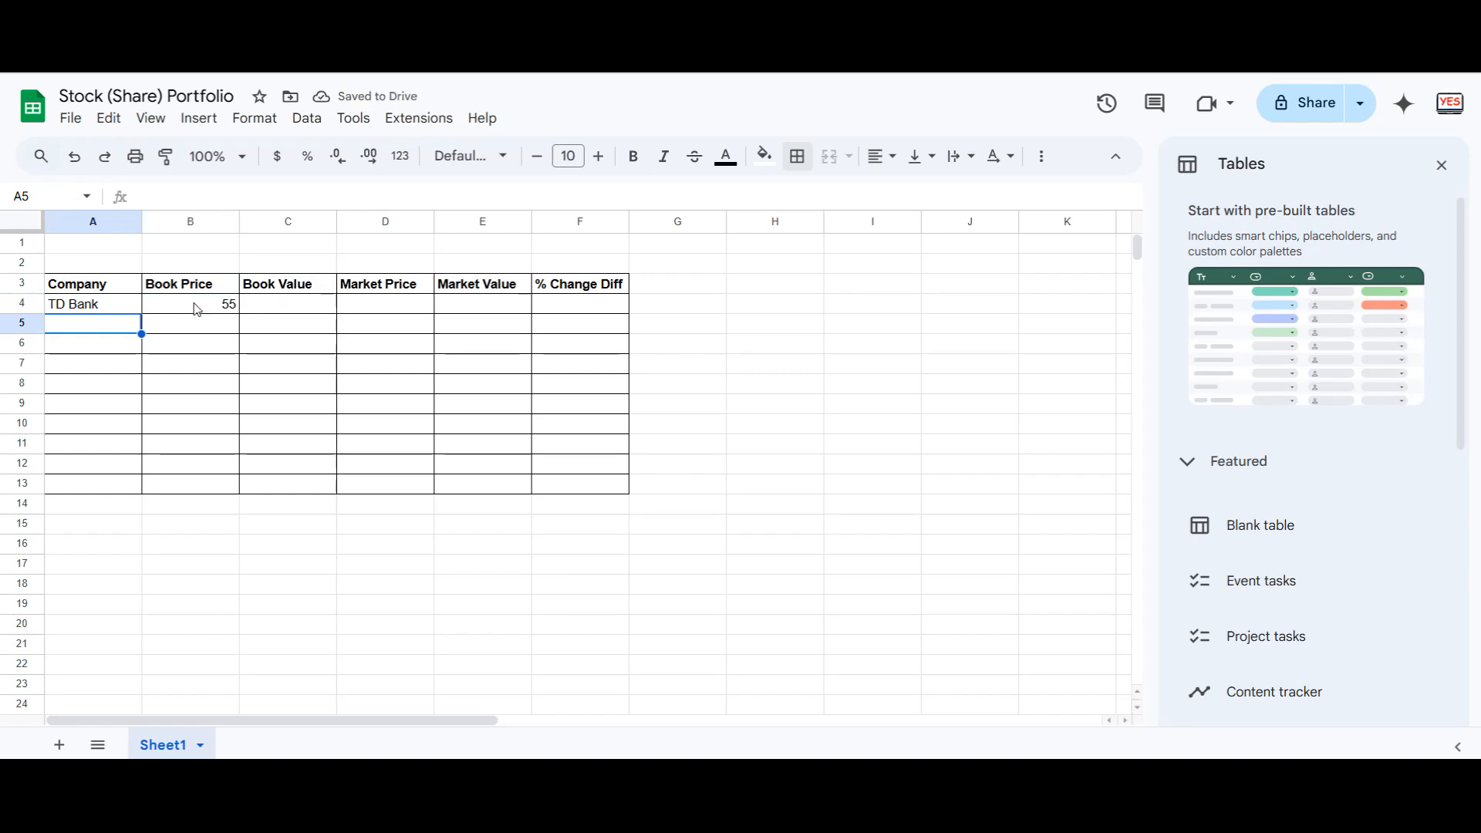
Format cells B4:F13 as dollar currency
left_click_drag(197, 309, 600, 487)
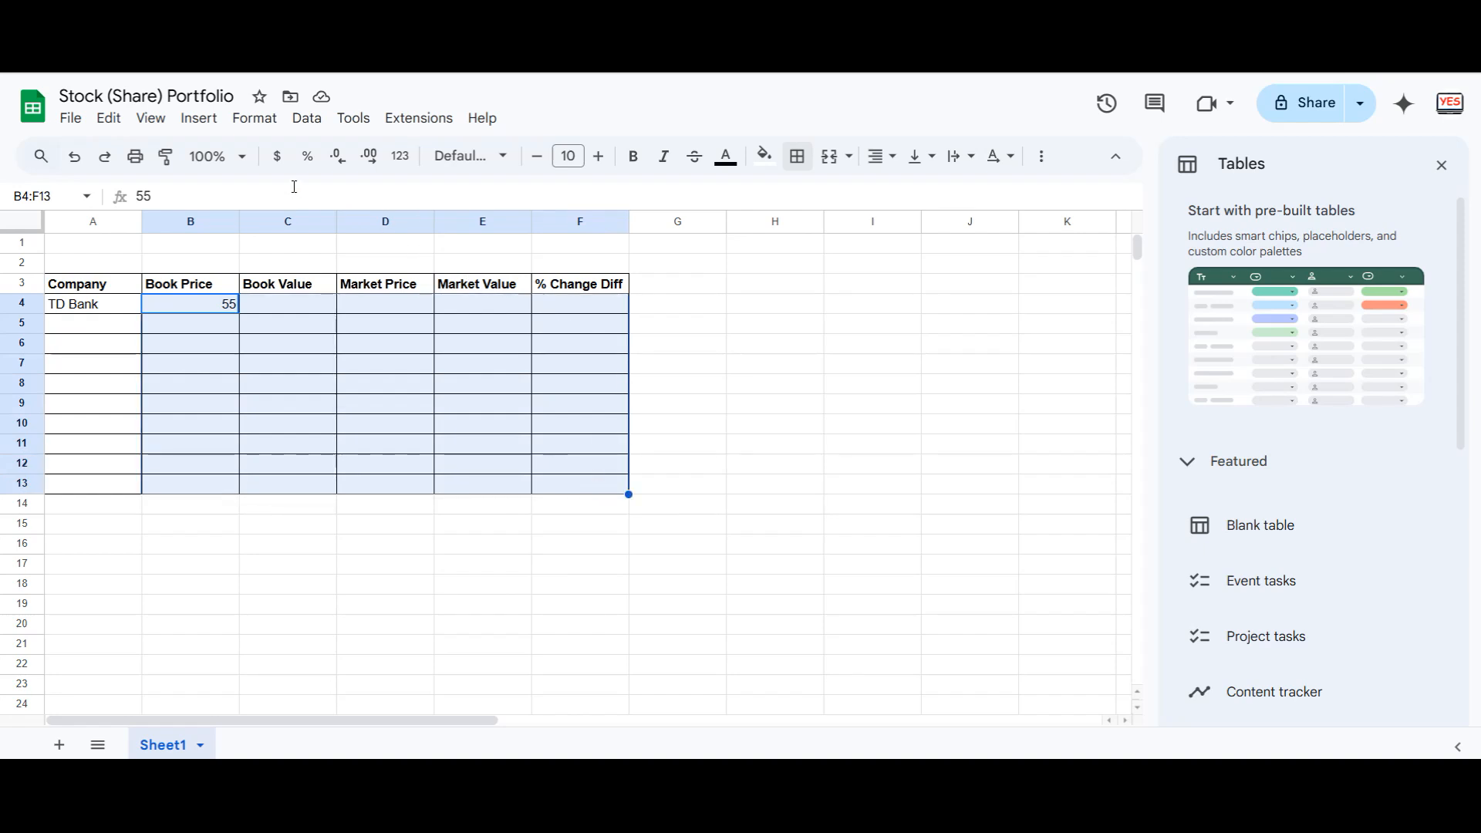
left_click(278, 157)
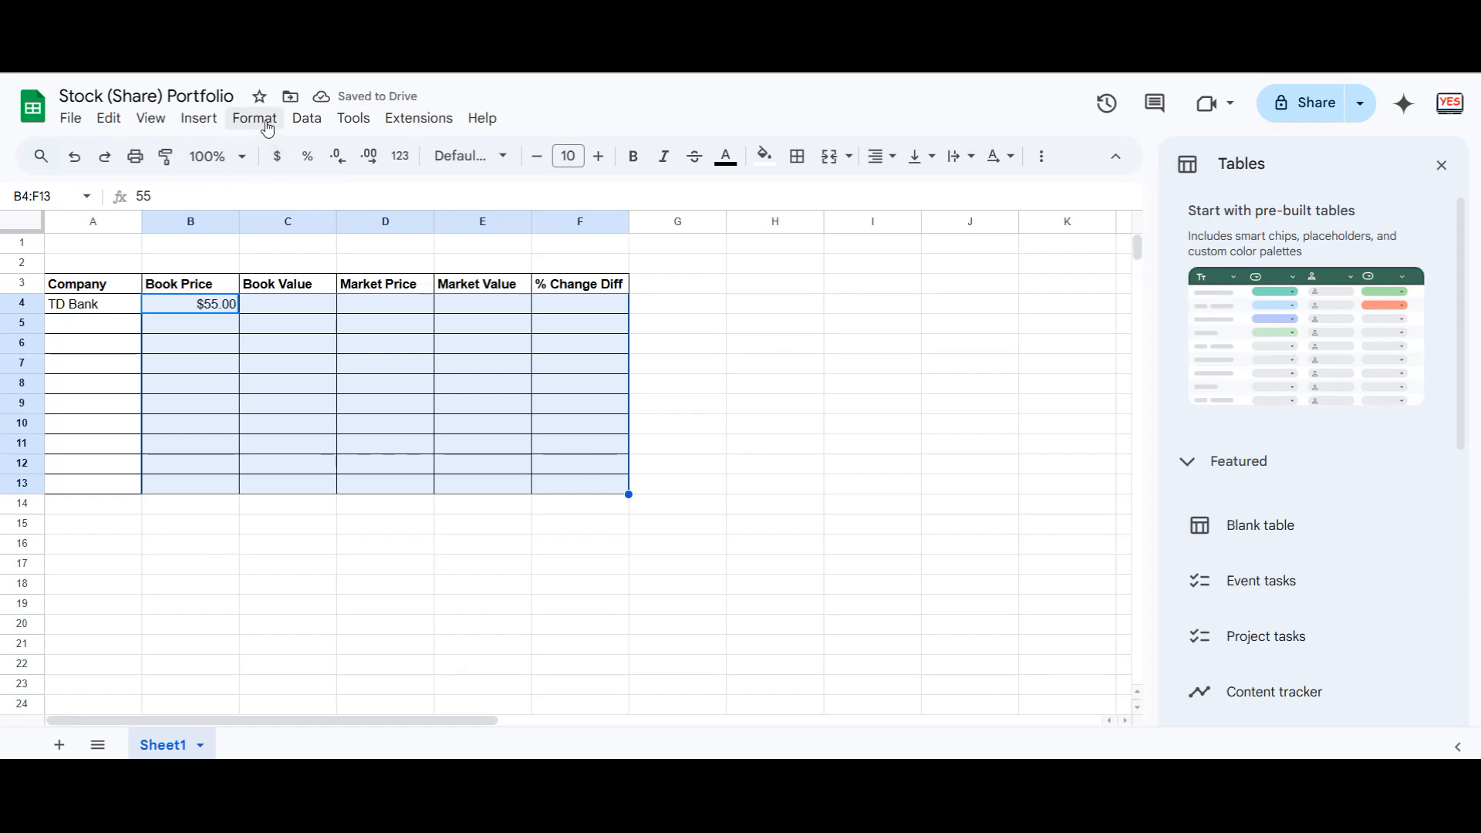
Try the British Pound Sterling custom currency format on cells B4:F13 and undo it
left_click(268, 128)
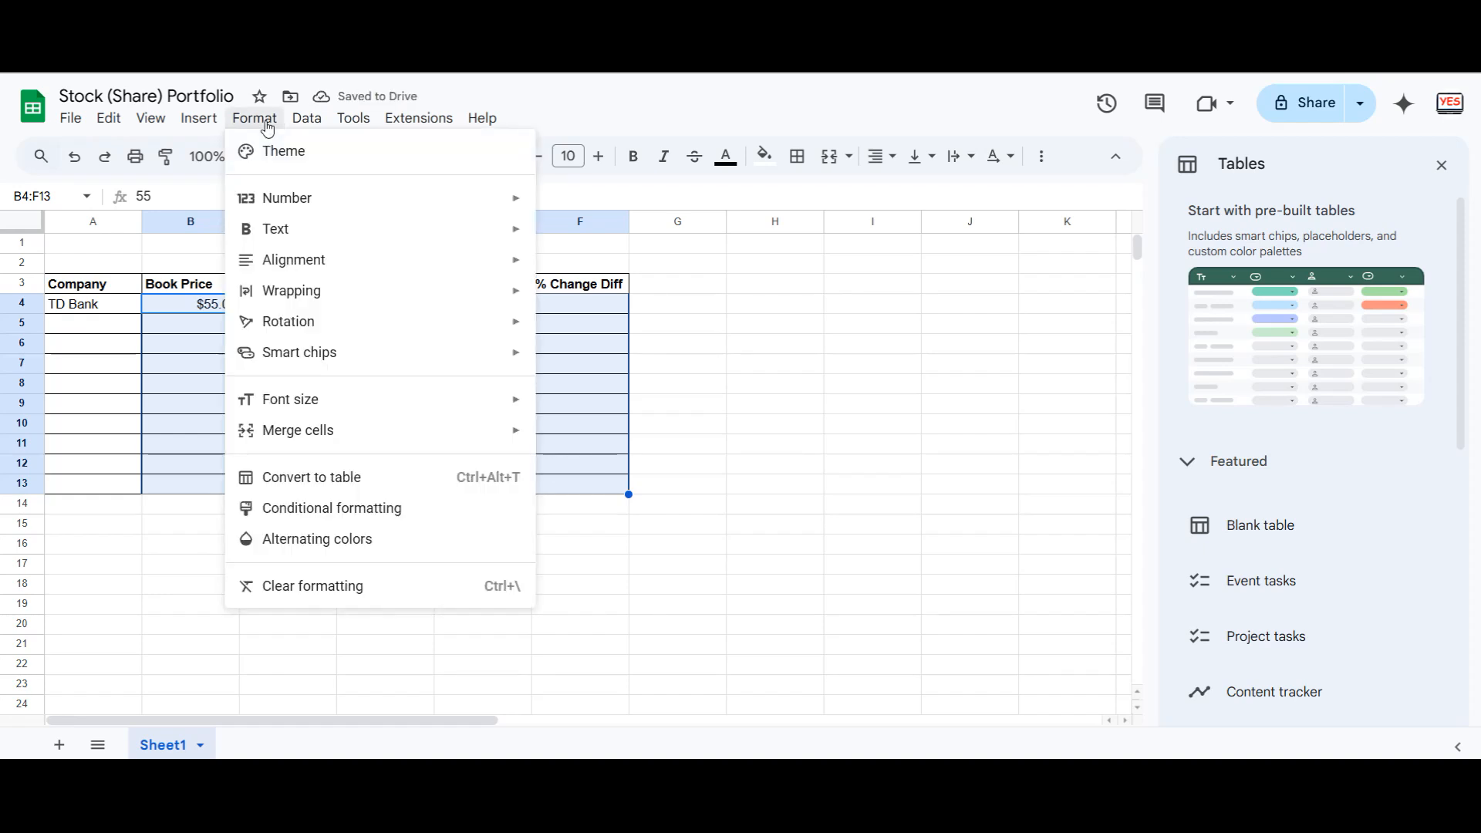
mouse_move(270, 199)
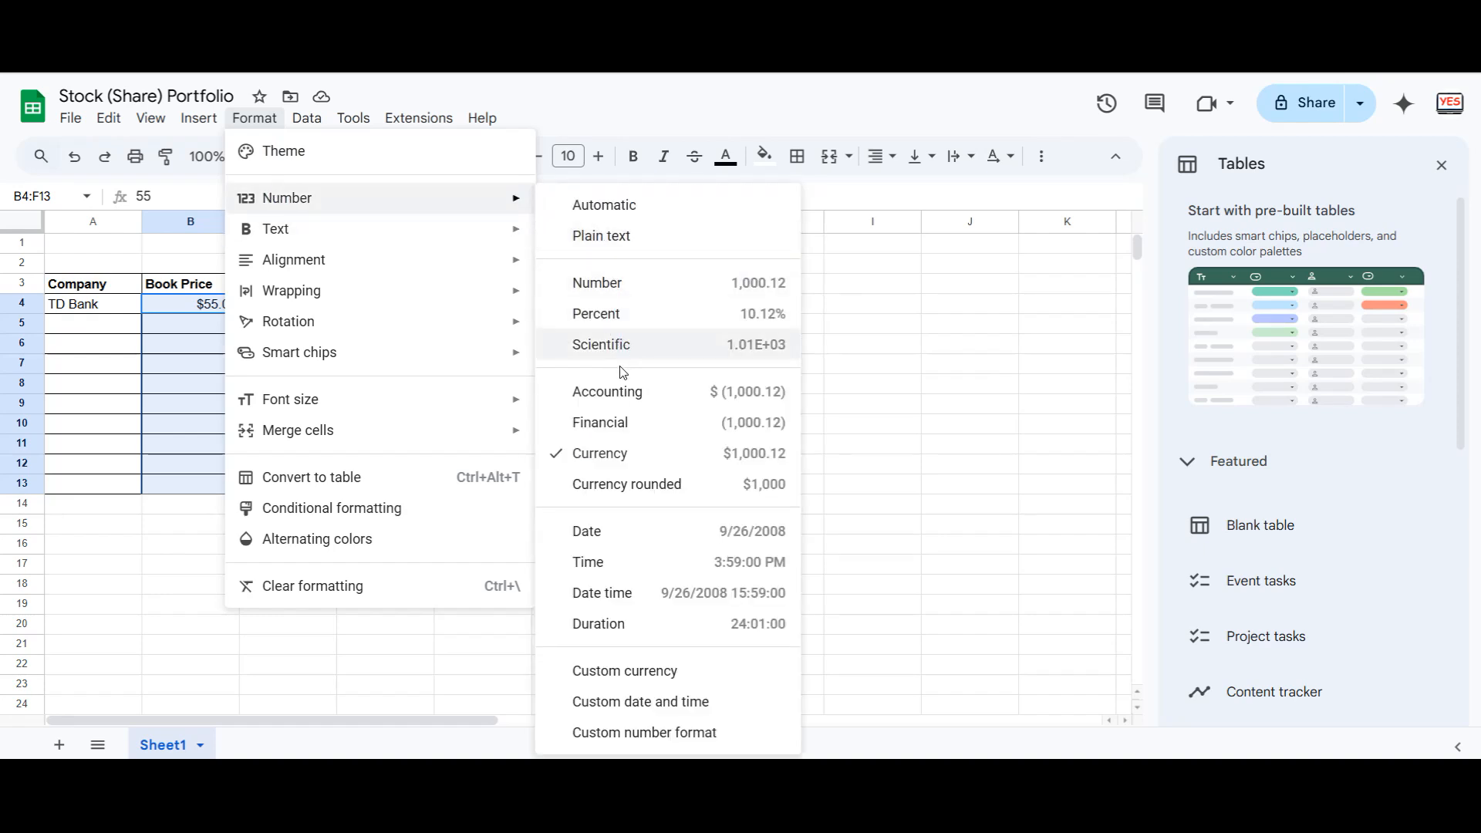
left_click(662, 683)
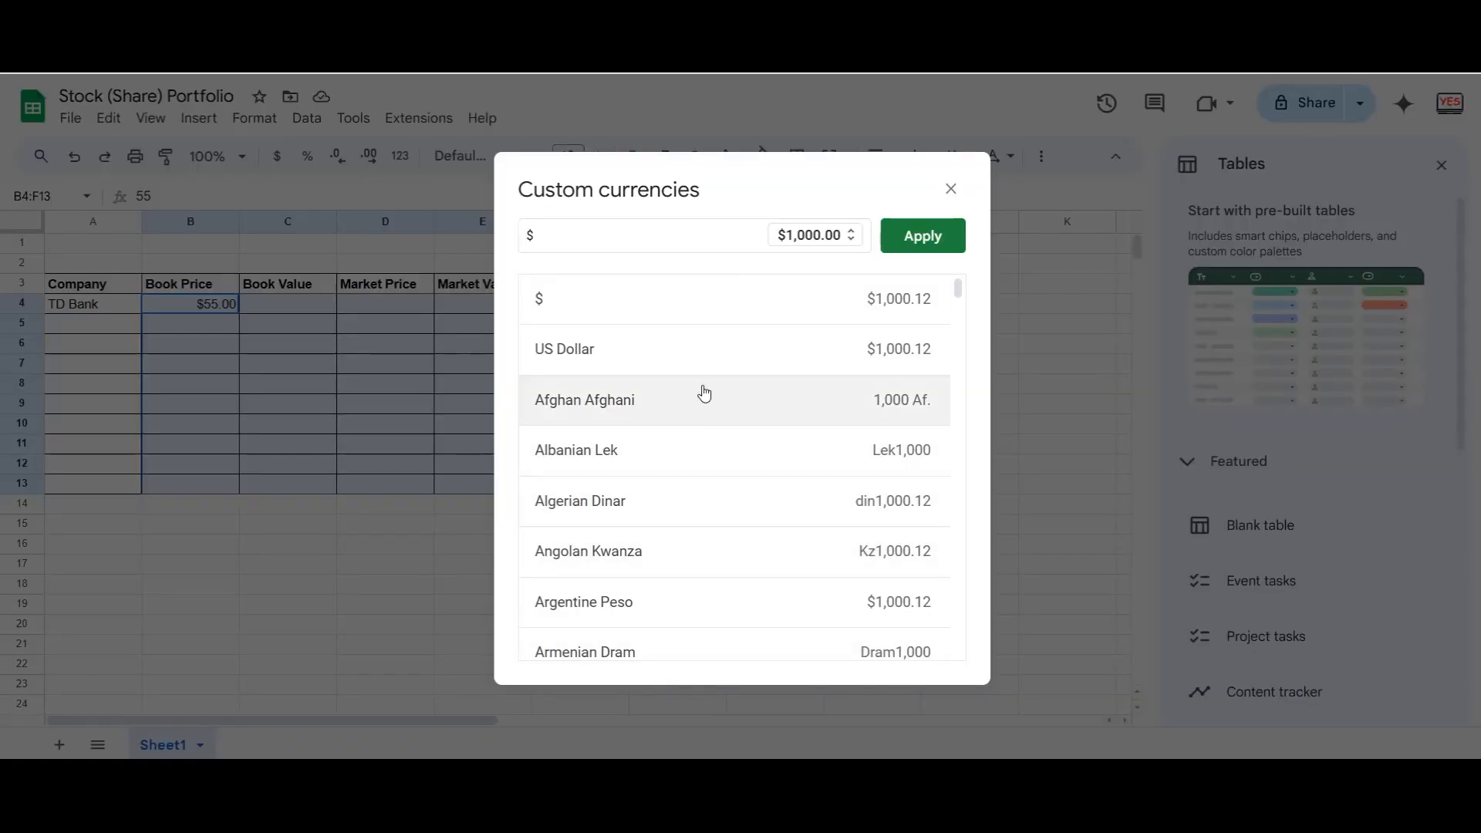
left_click_drag(959, 291, 970, 334)
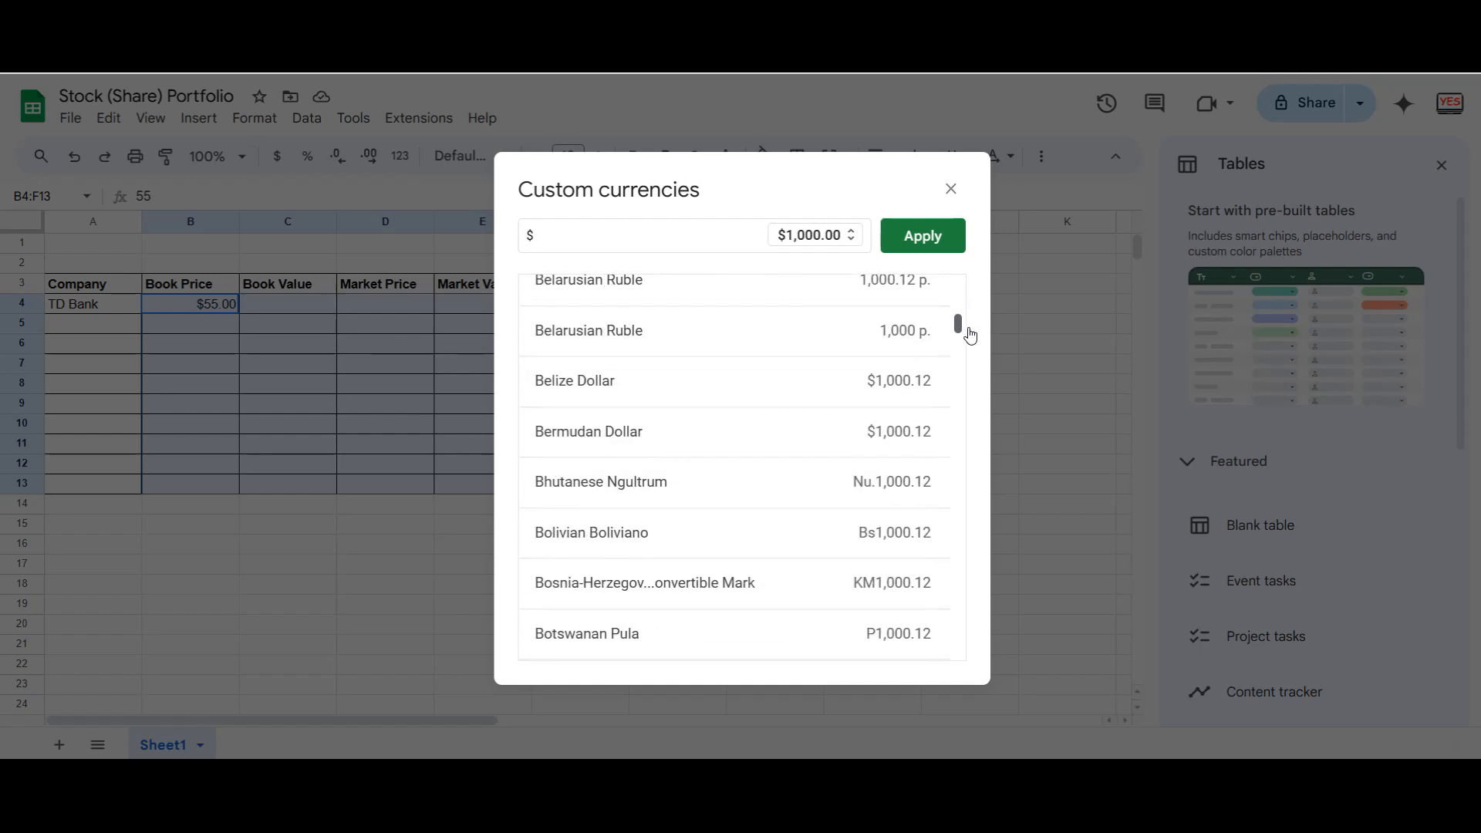
scroll(970, 333, "down", 3)
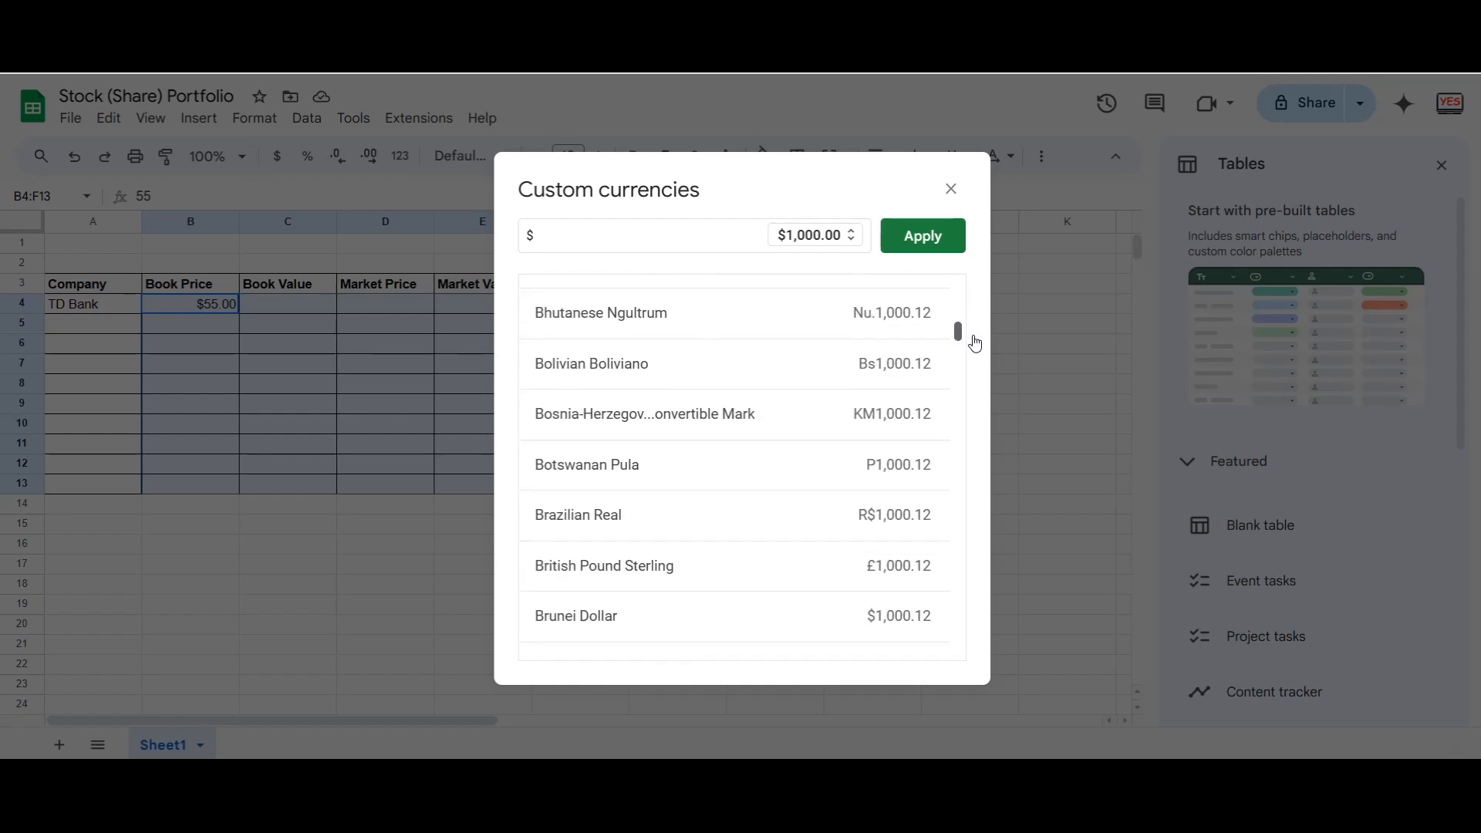
left_click(622, 568)
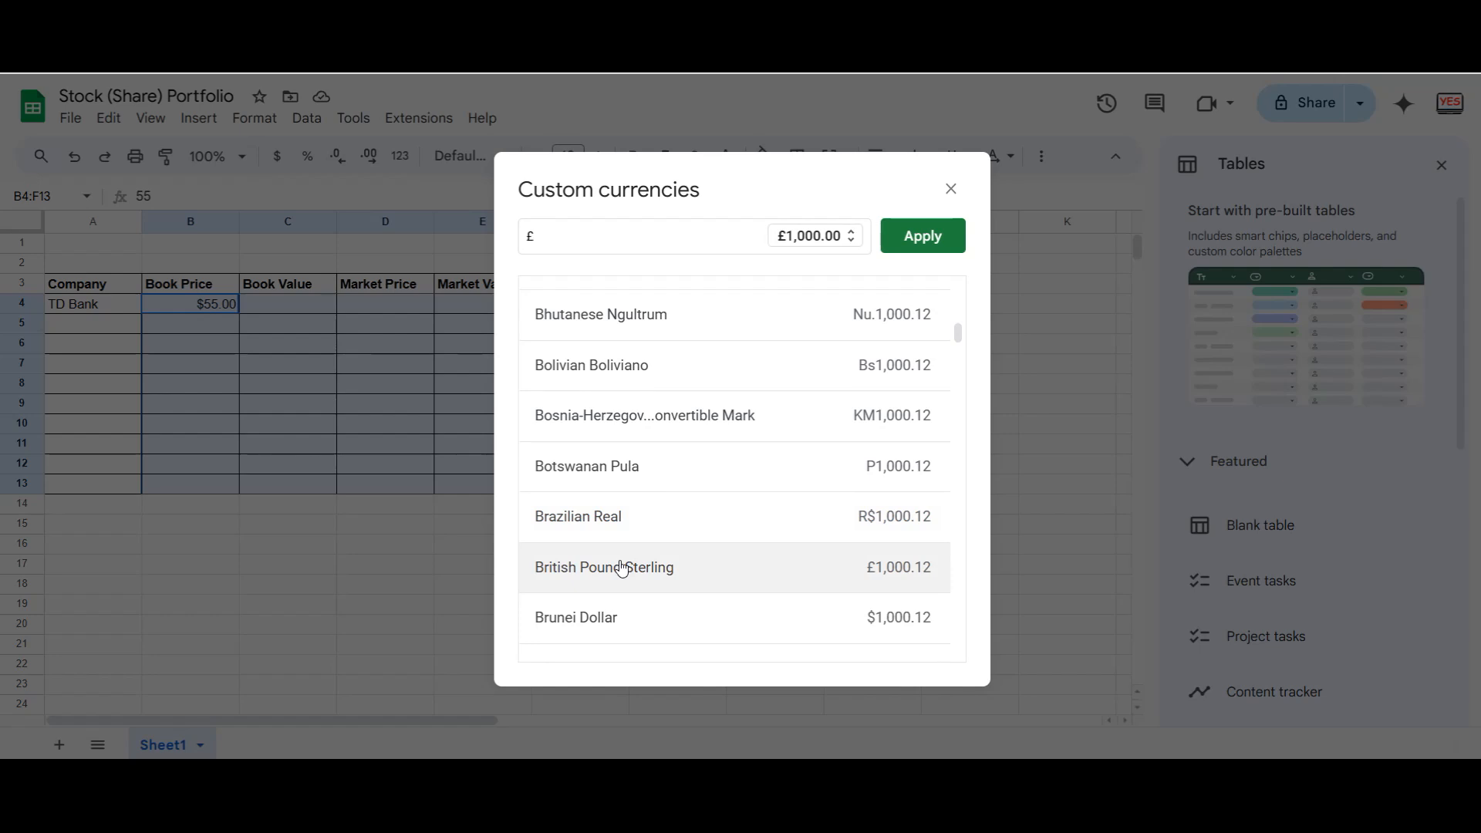
left_click(904, 235)
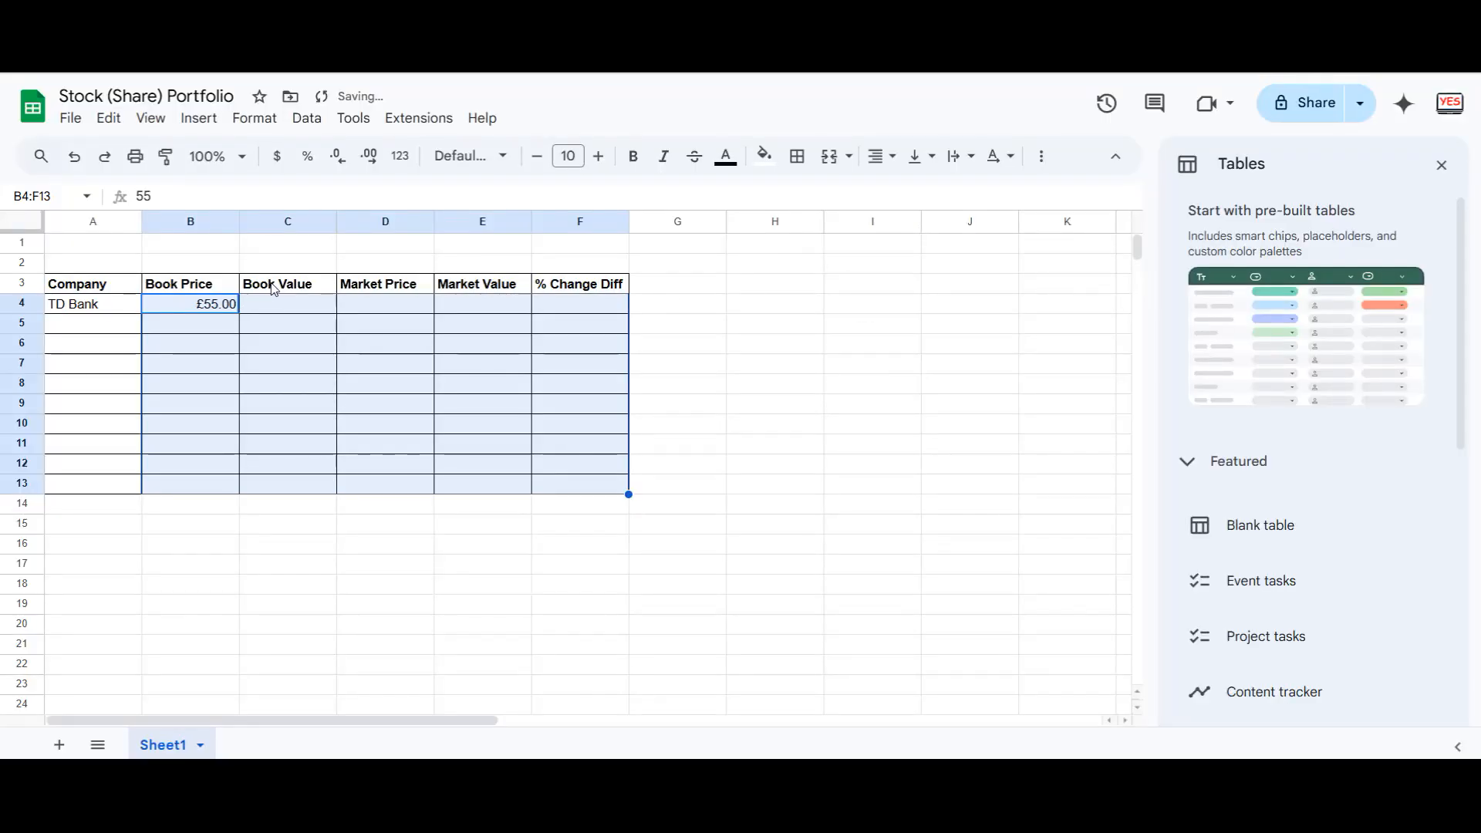
key("ctrl+z")
Insert a column before Book Price and enter "# Shares" as its header in row 3
left_click(306, 312)
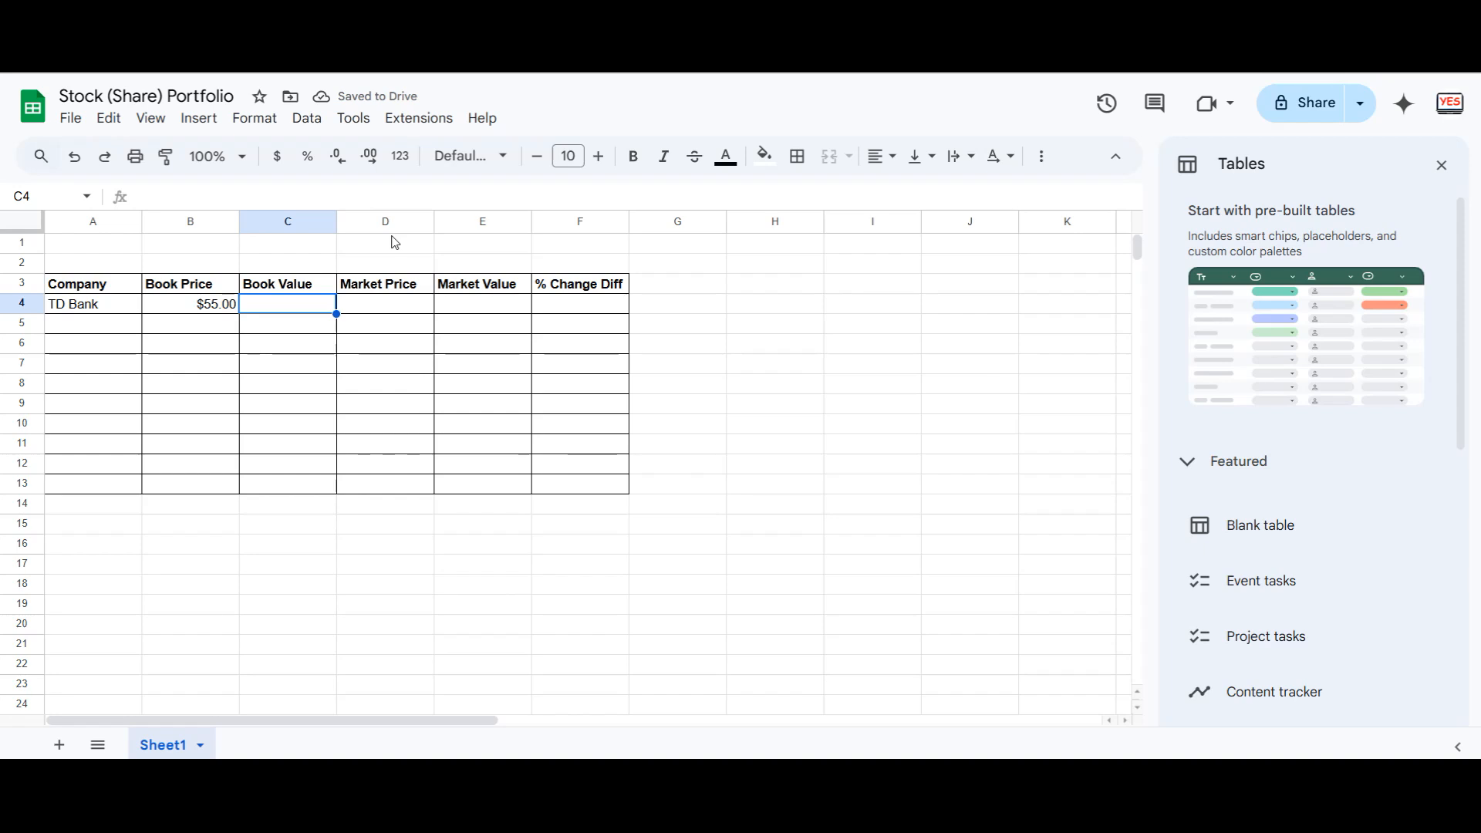
right_click(199, 225)
left_click(250, 314)
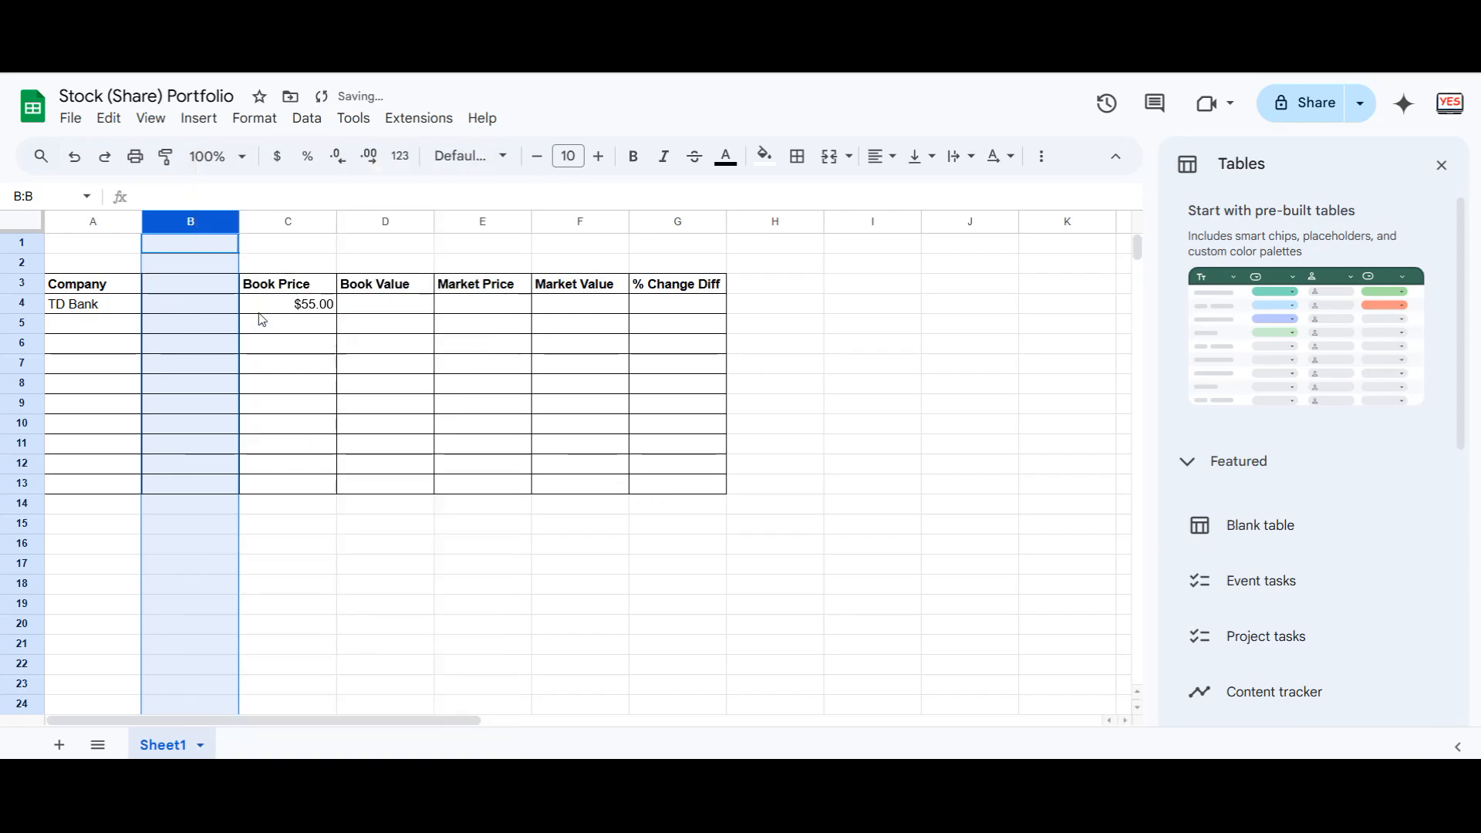
left_click(211, 291)
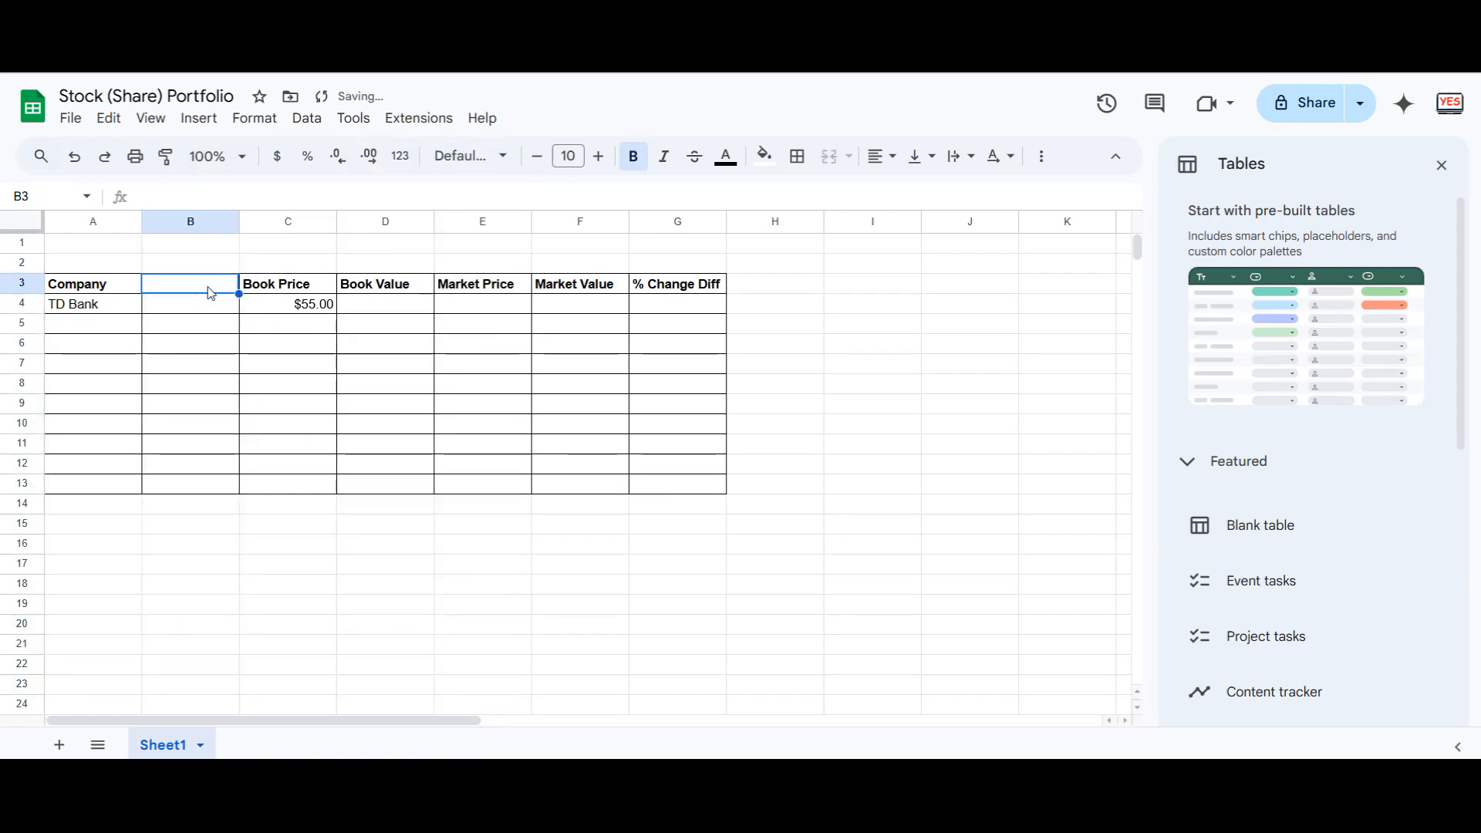
type("# Shares")
key("Return")
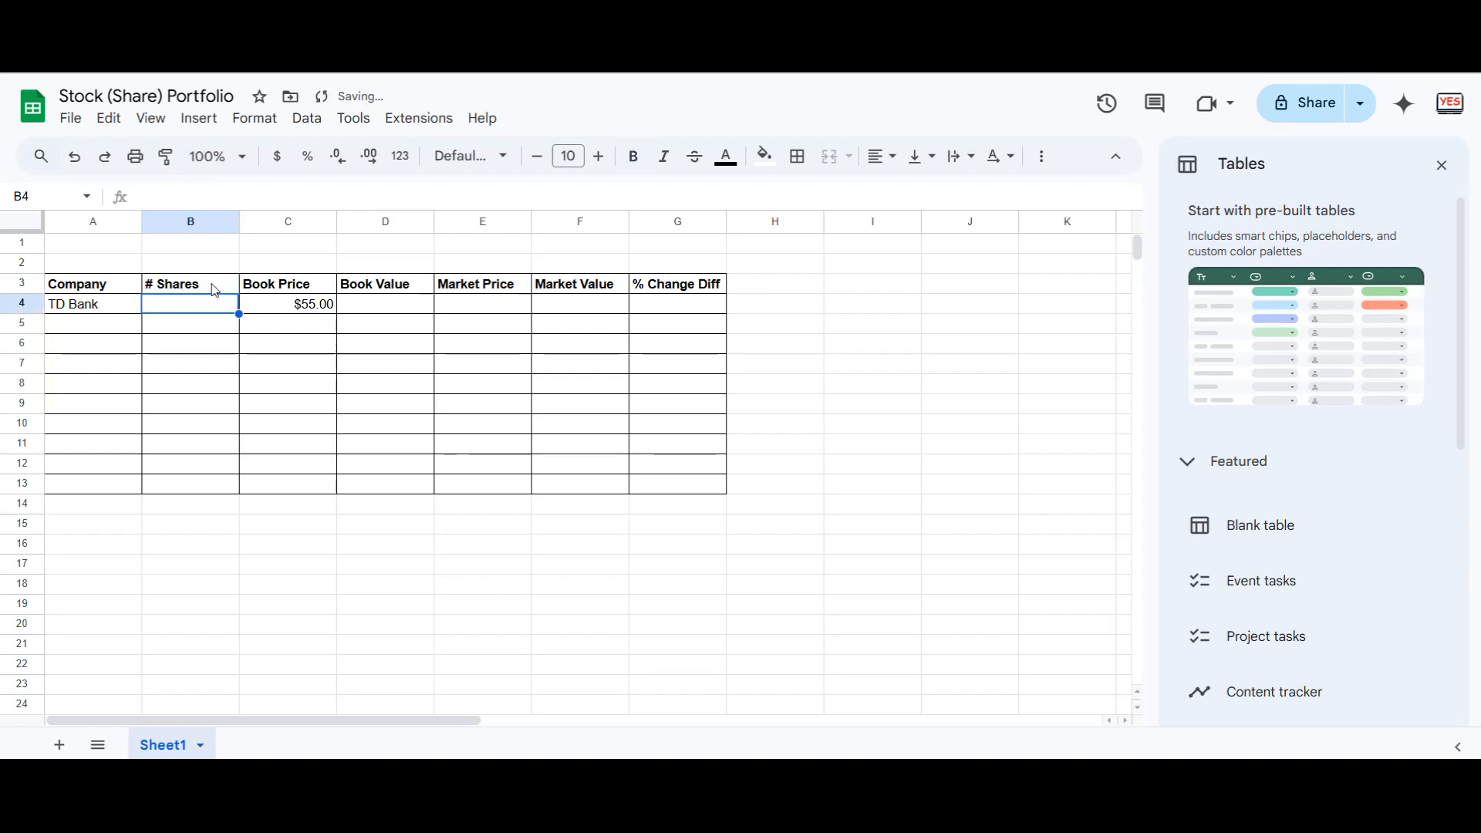
Center the "# Shares" header horizontally in its cell
left_click(215, 290)
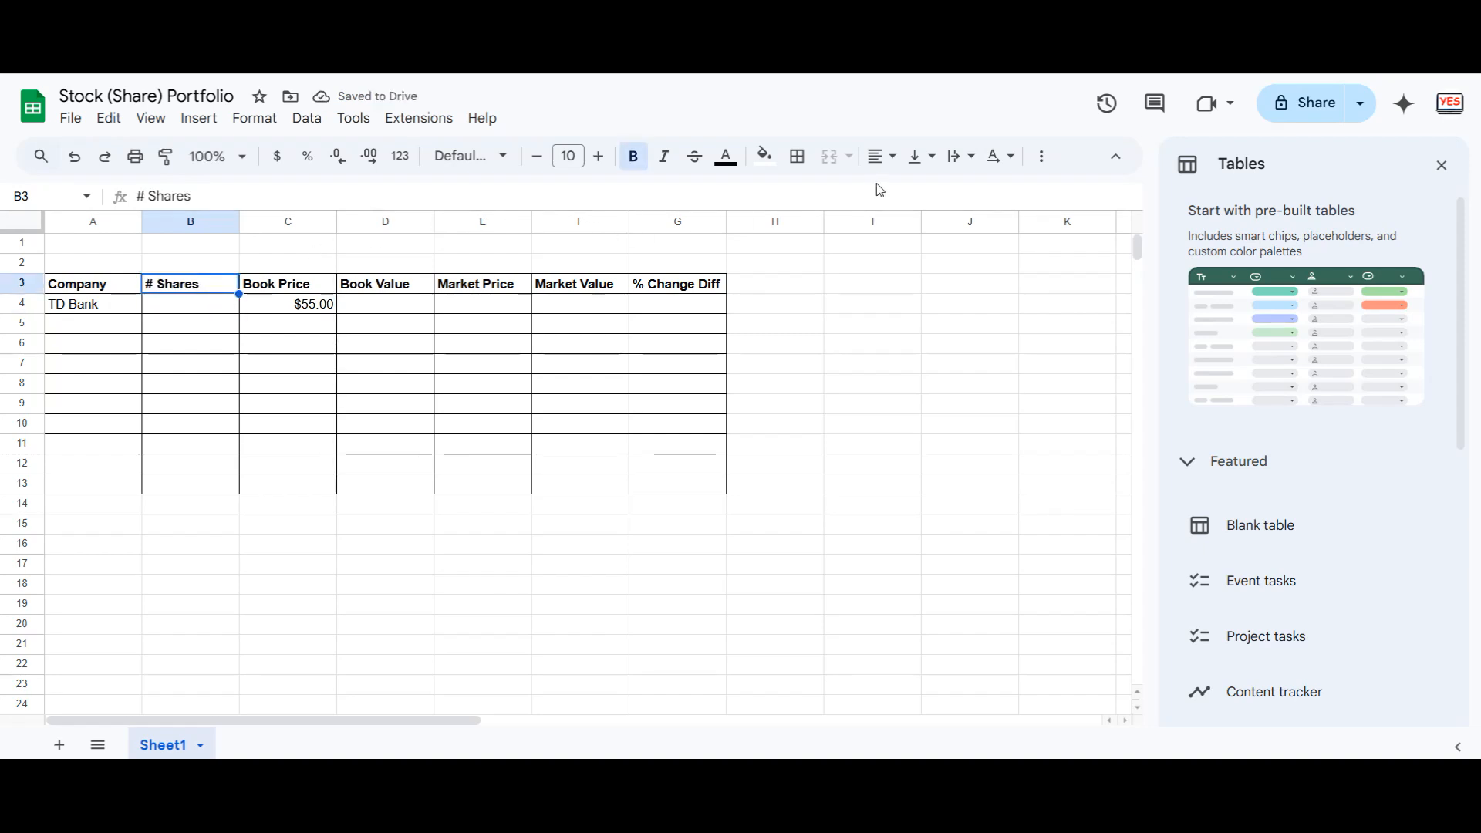
left_click(882, 156)
left_click(910, 193)
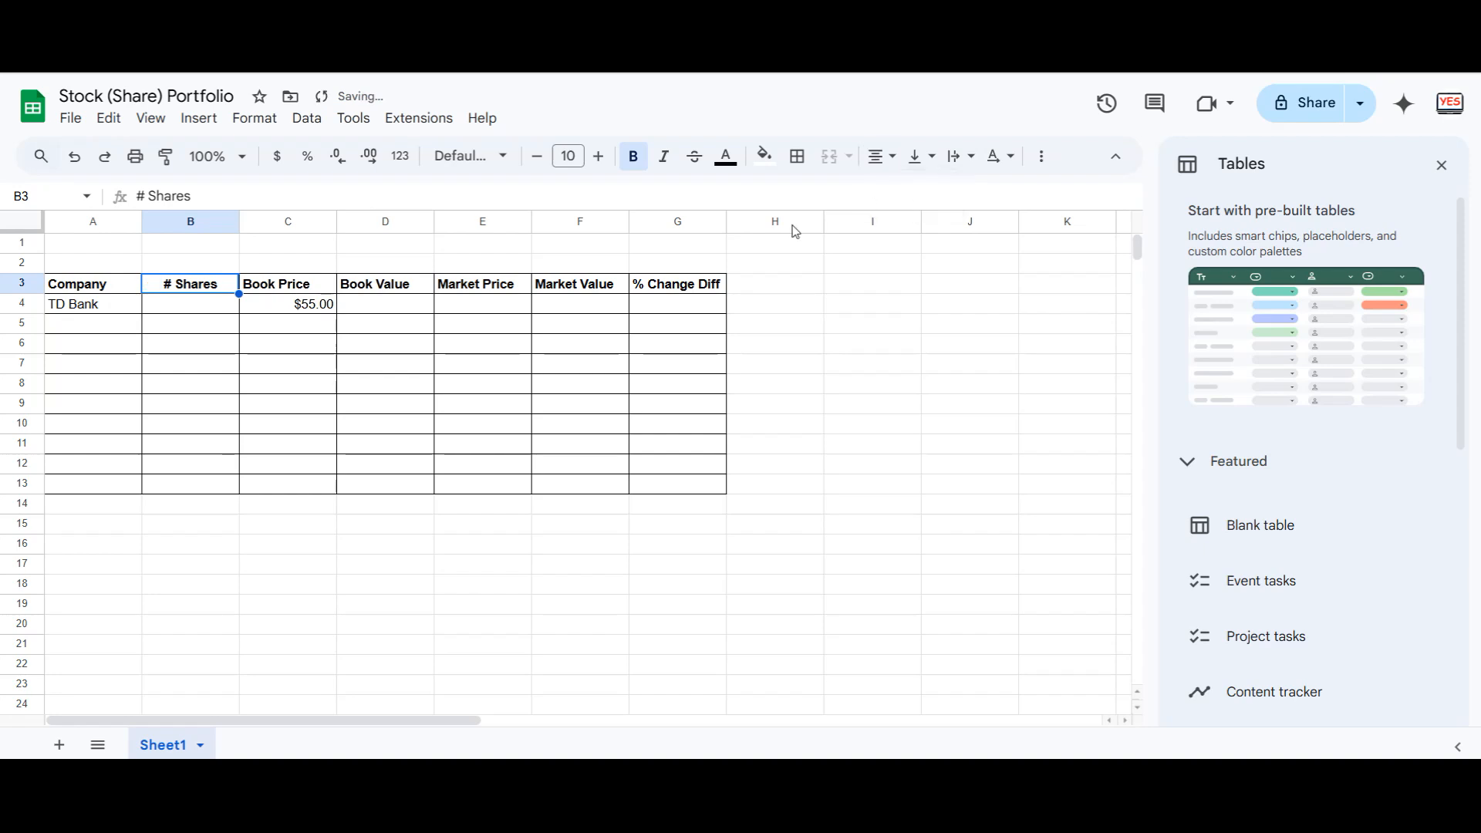
Enter 1000 as the number of TD Bank shares in B4
left_click(219, 302)
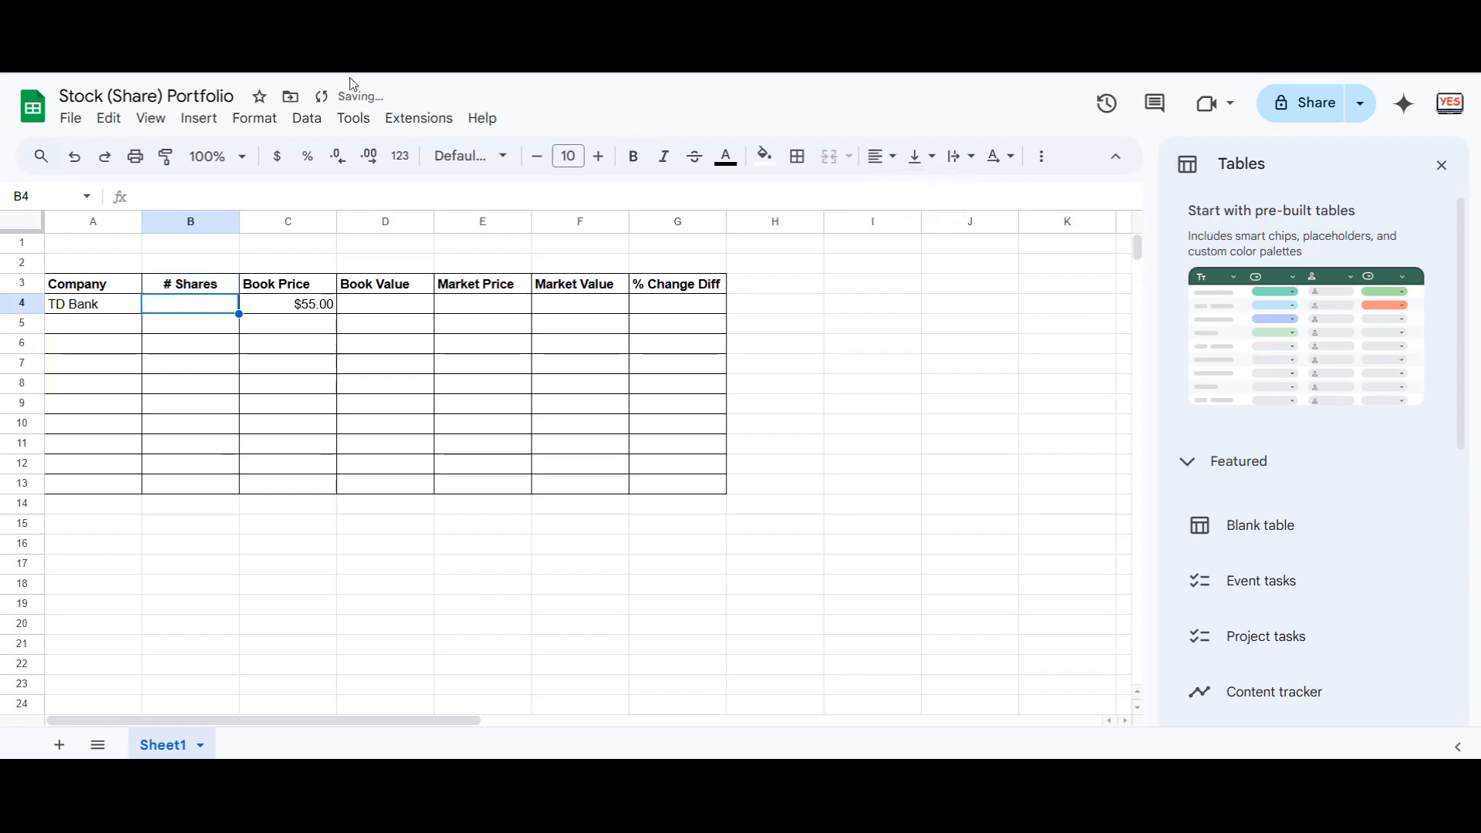
type("1000")
key("Return")
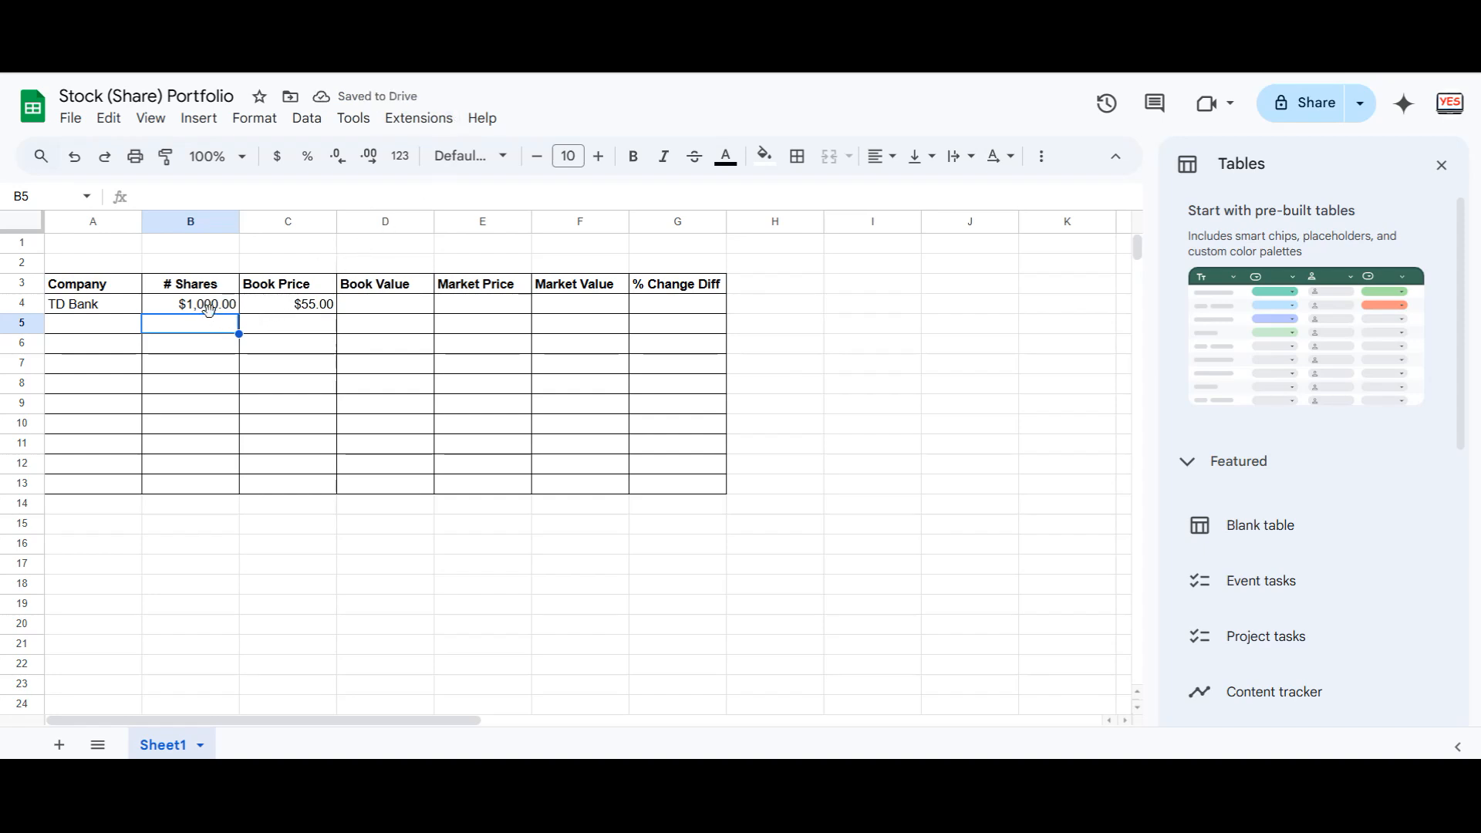
Format the # Shares cells B4:B13 as plain numbers with no decimal places
left_click(208, 311)
left_click_drag(208, 311, 215, 489)
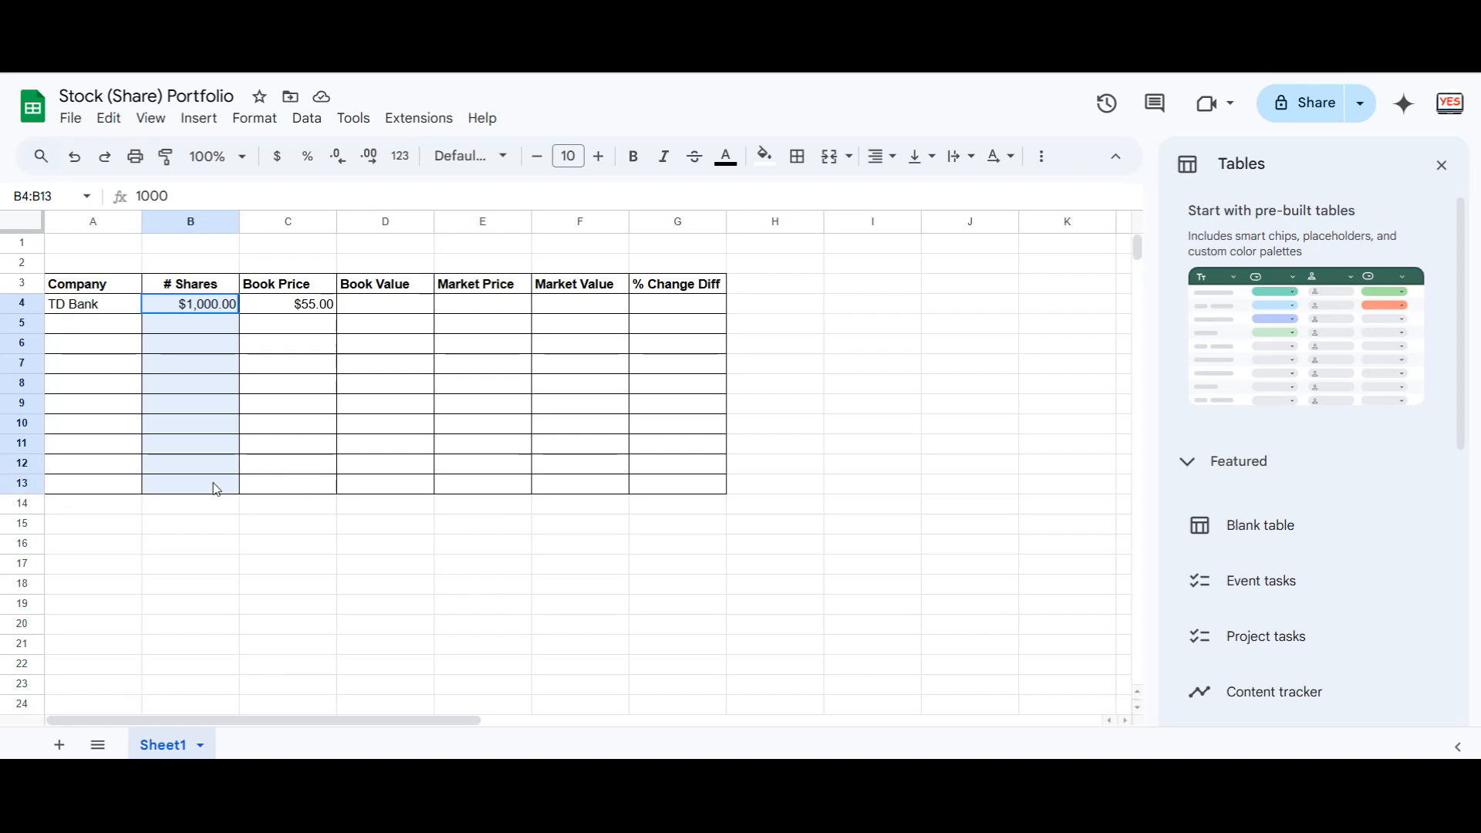
left_click(275, 122)
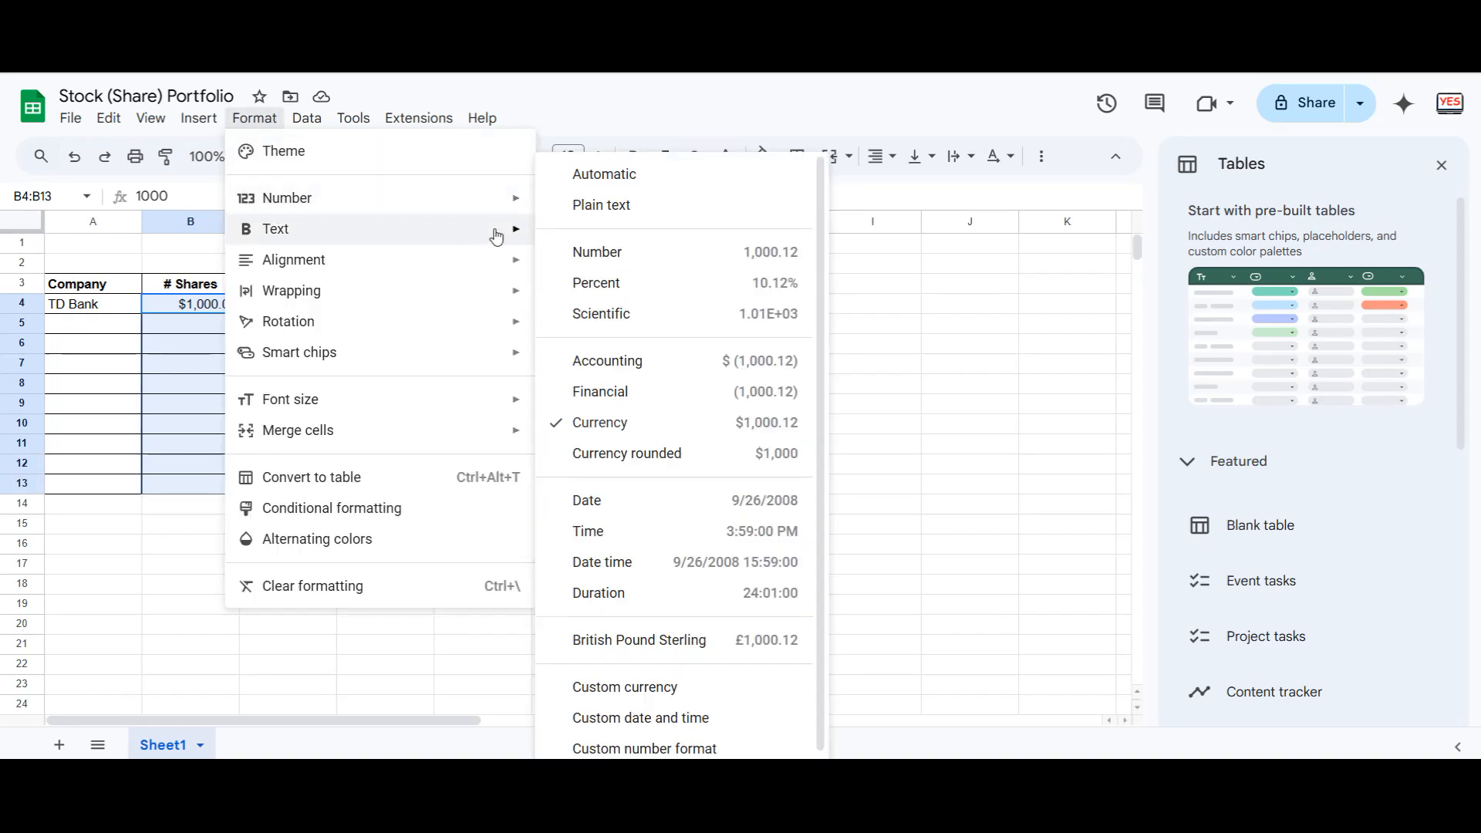
mouse_move(473, 205)
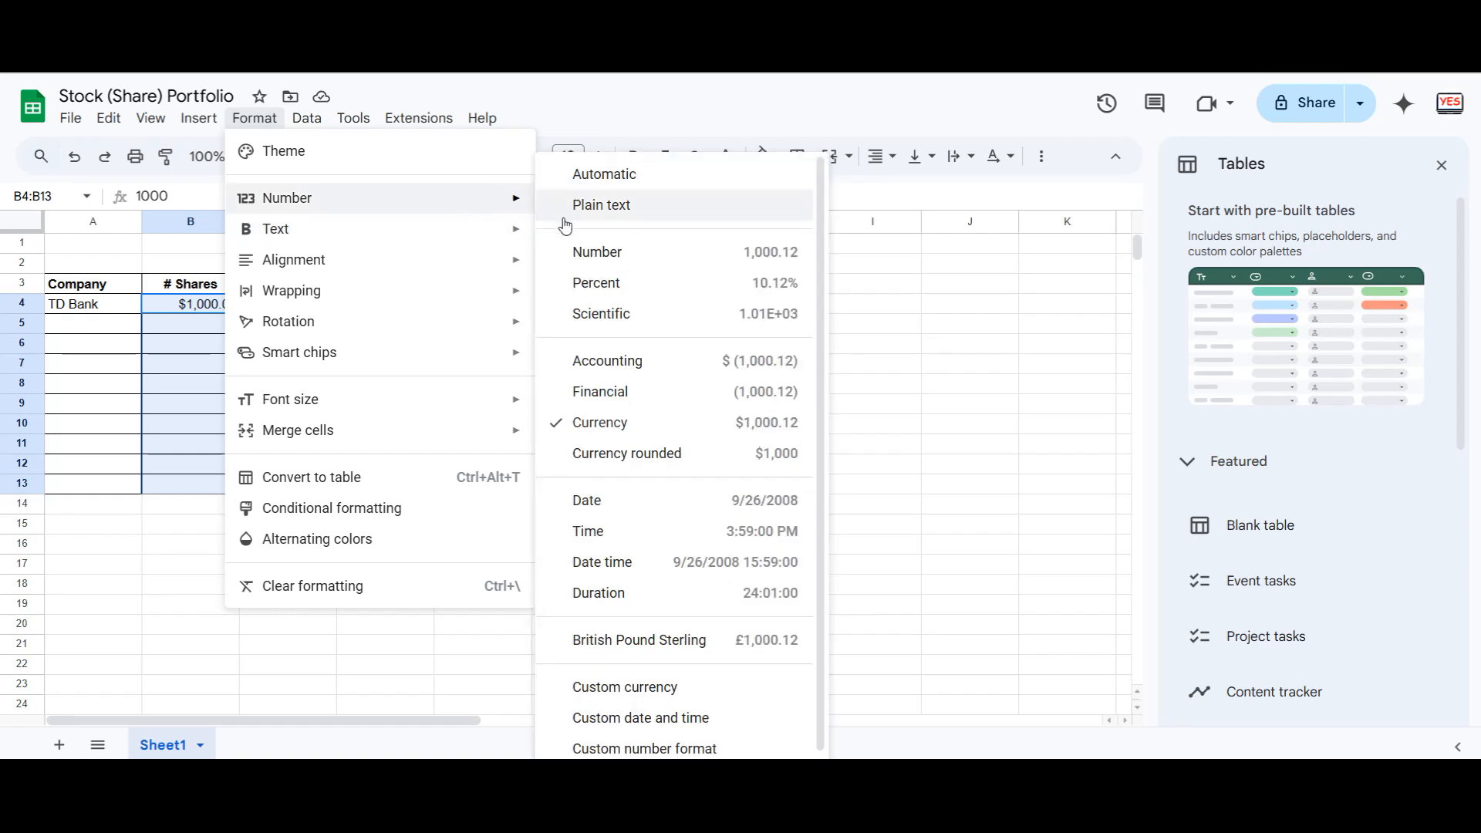
left_click(648, 256)
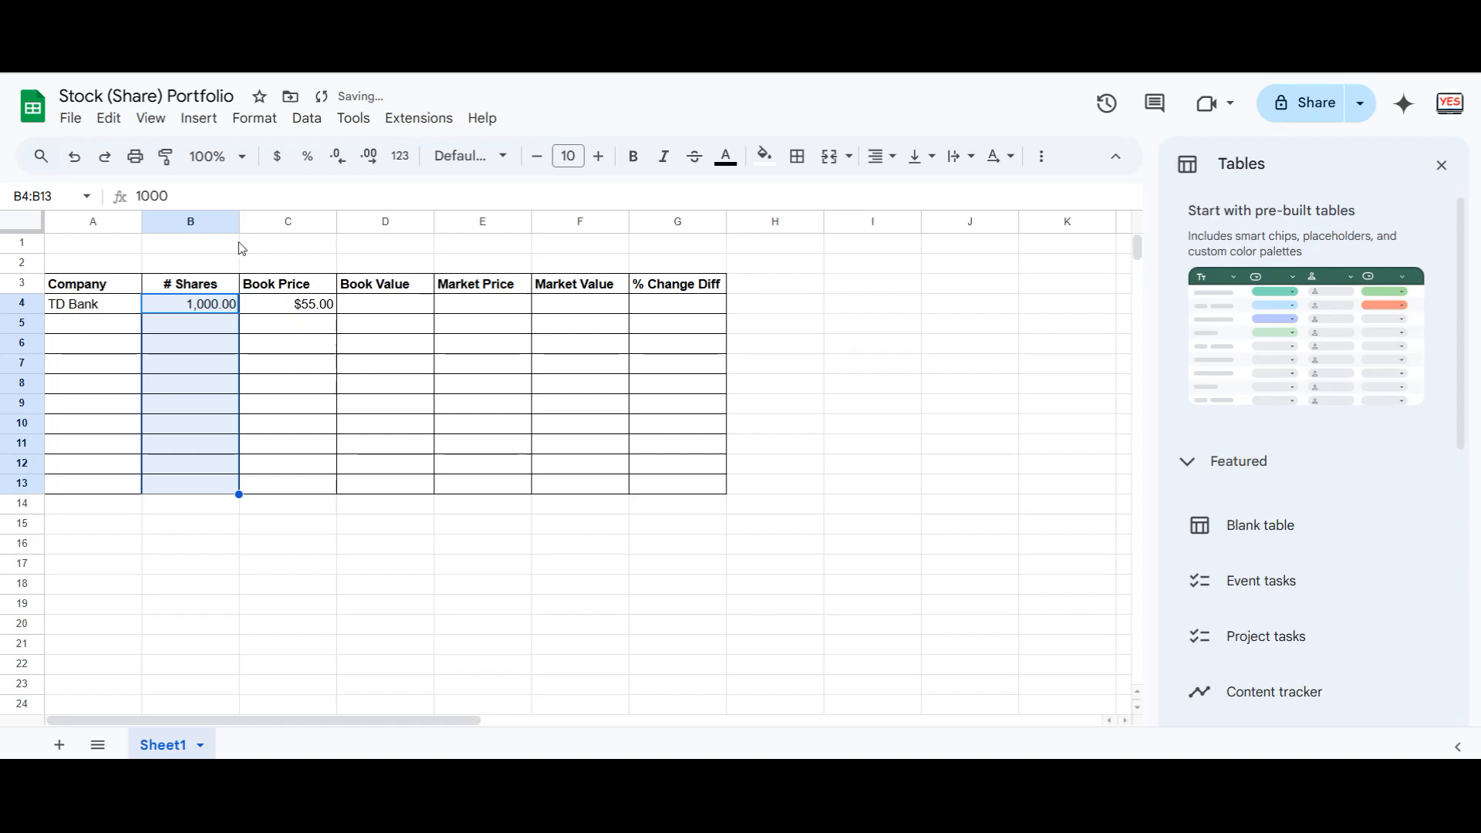
left_click(345, 162)
left_click(346, 162)
Calculate TD Bank's book value in D4 with the formula =B4*C4
left_click(372, 307)
type("=")
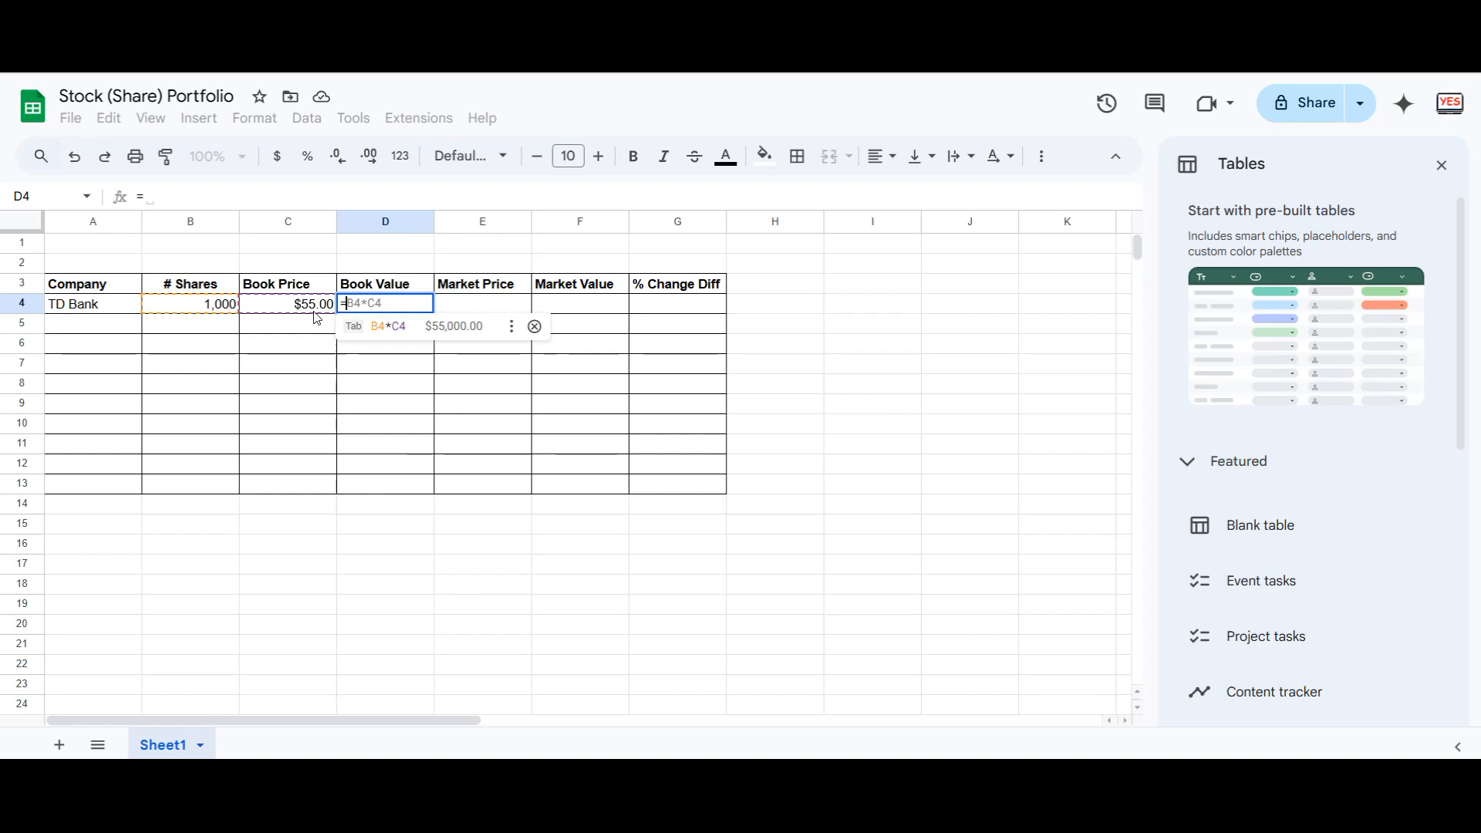
left_click(360, 318)
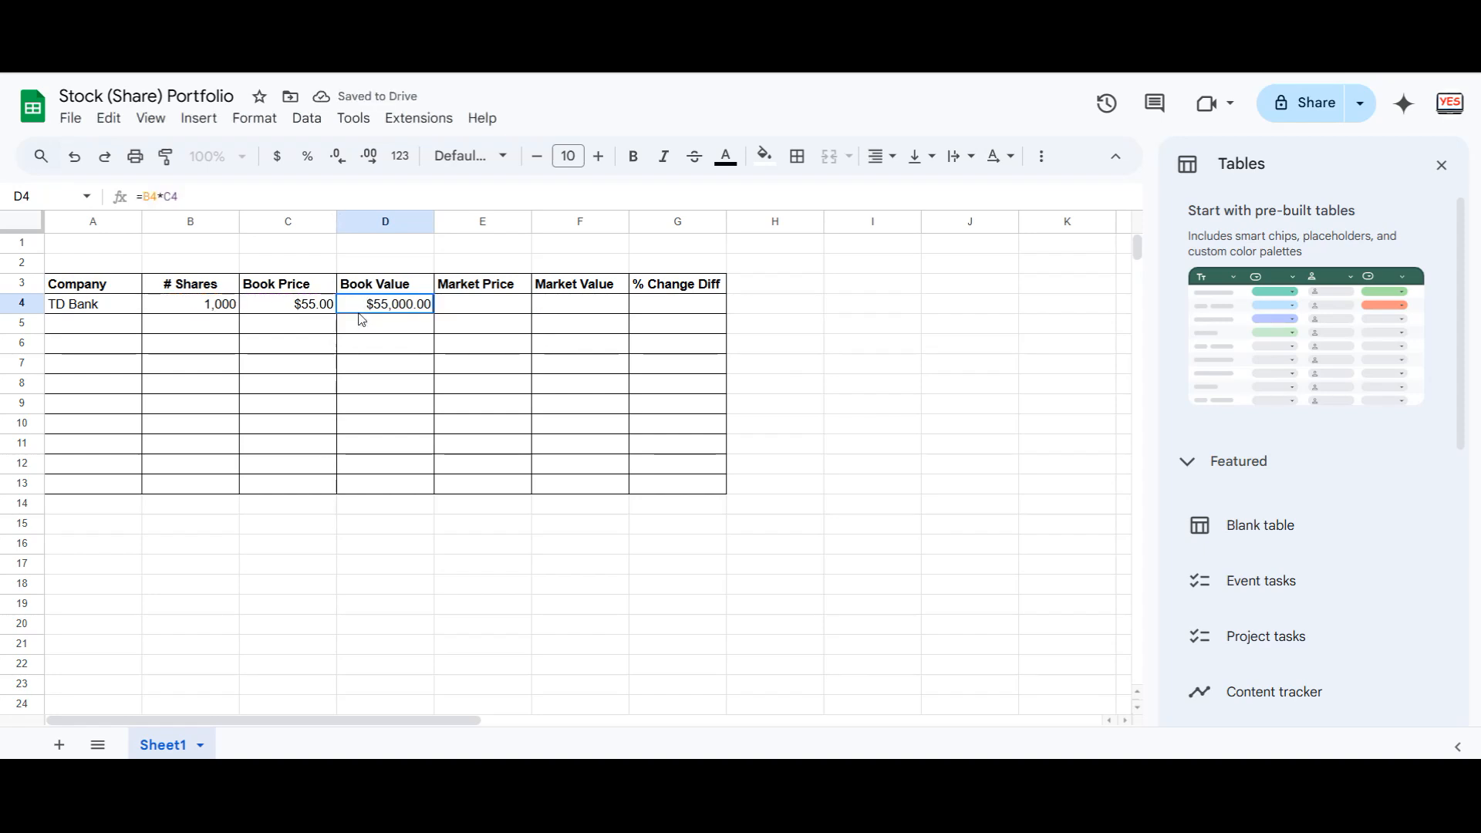
Fetch TD Bank's live market price in E4 with the formula =GOOGLEFINANCE("TSE:TD","price")
left_click(494, 285)
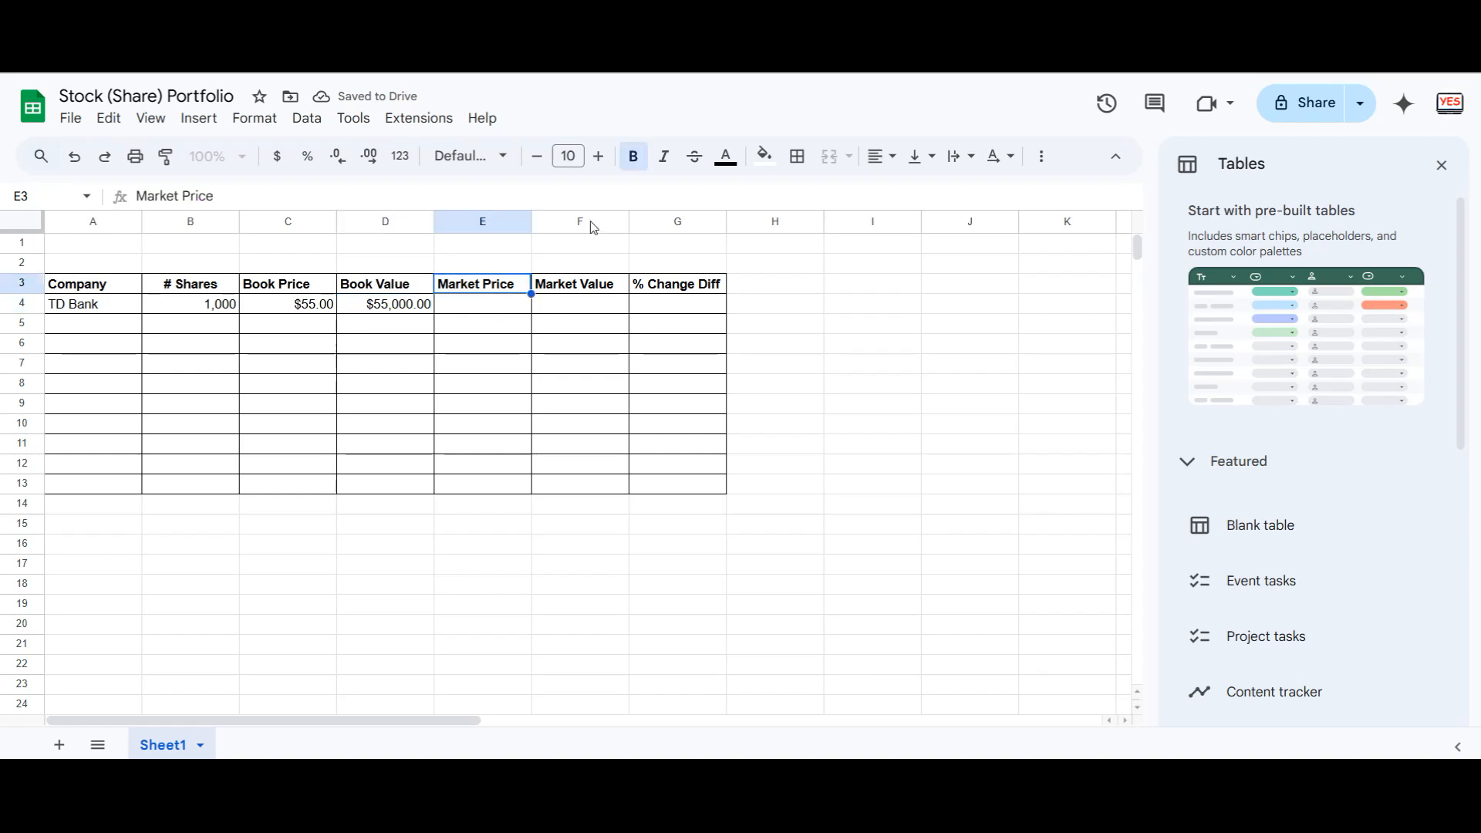
left_click(508, 305)
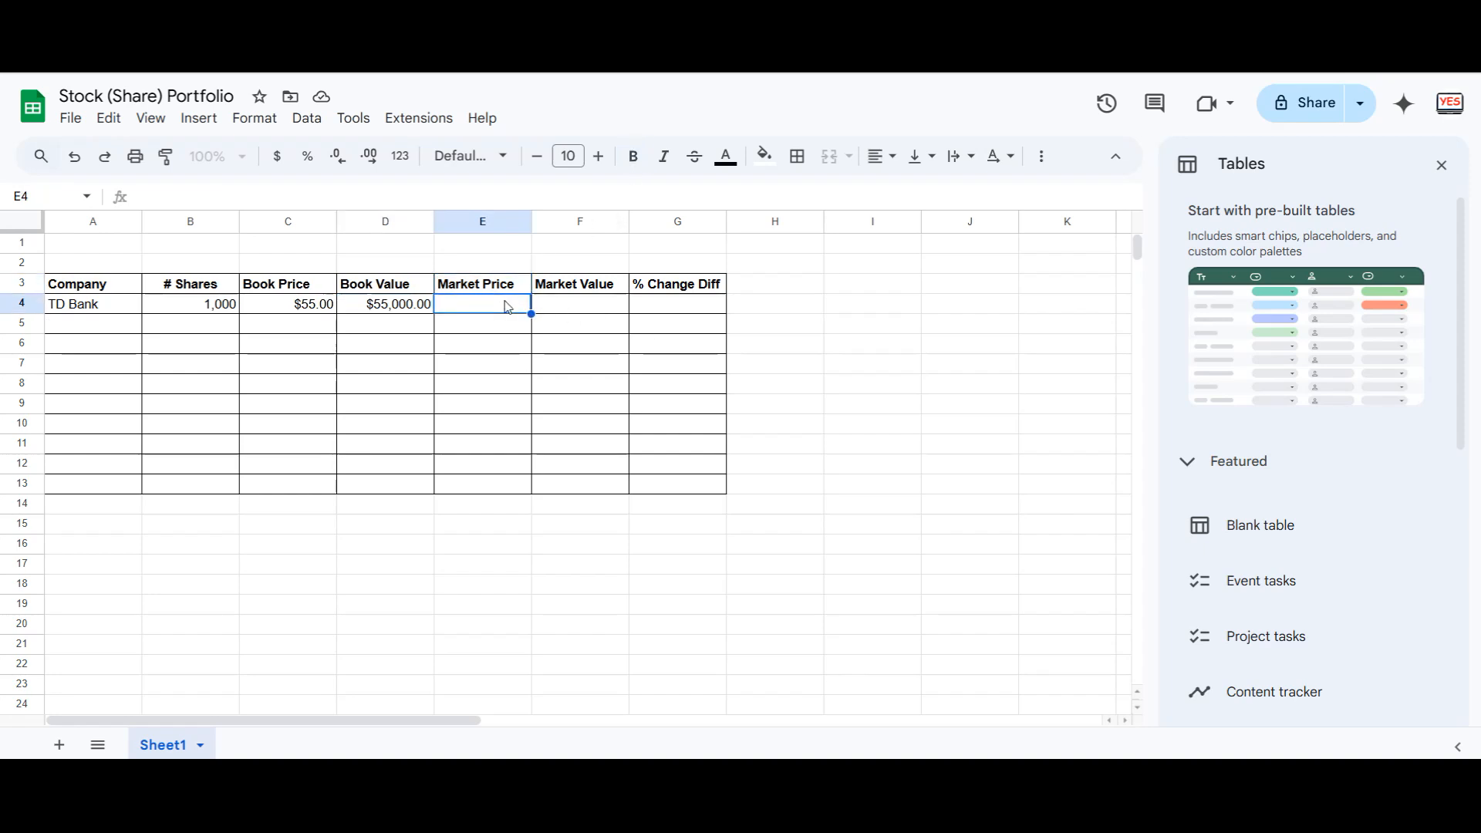
type("=google")
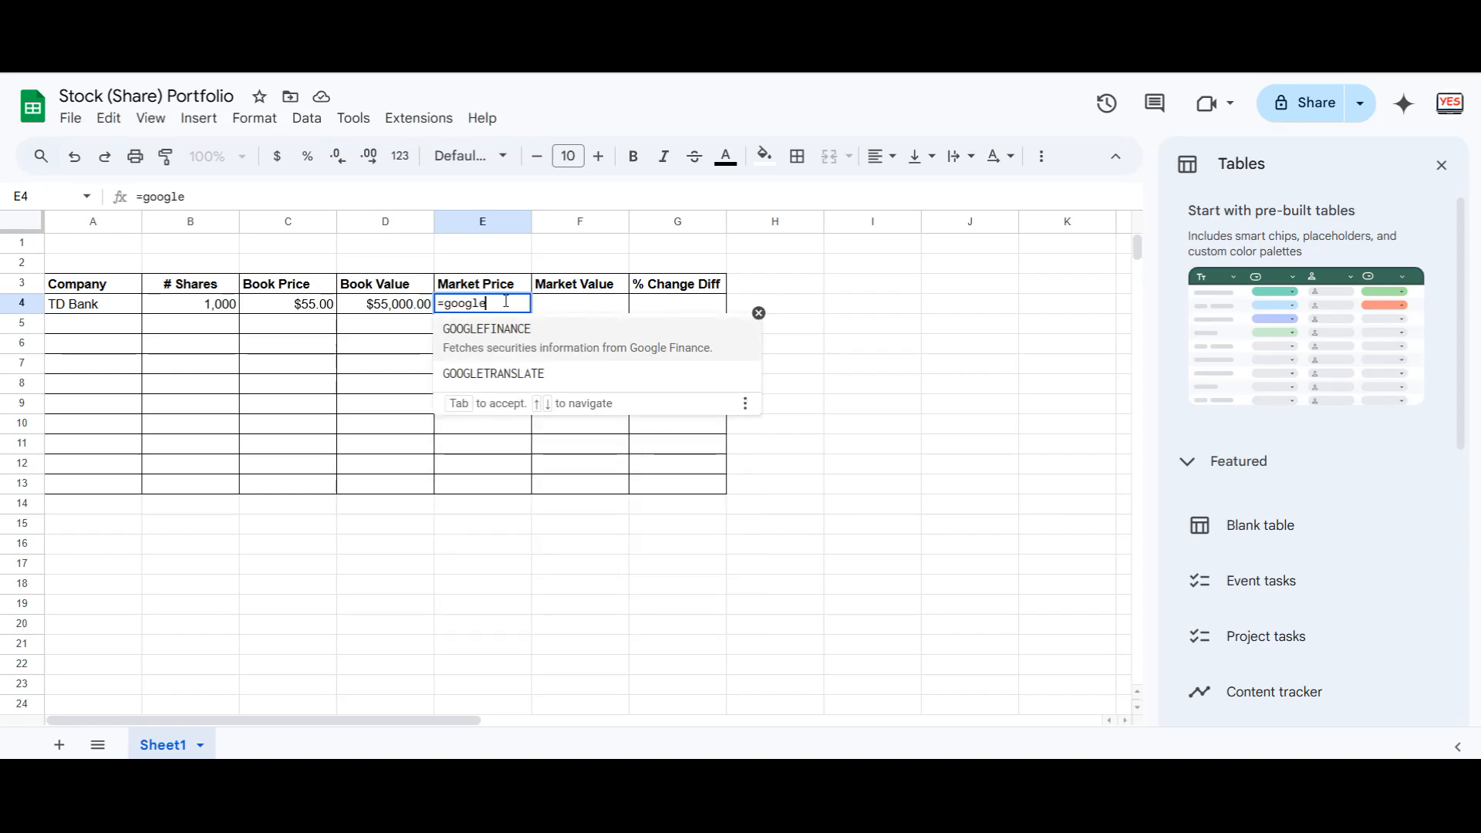
key("Tab")
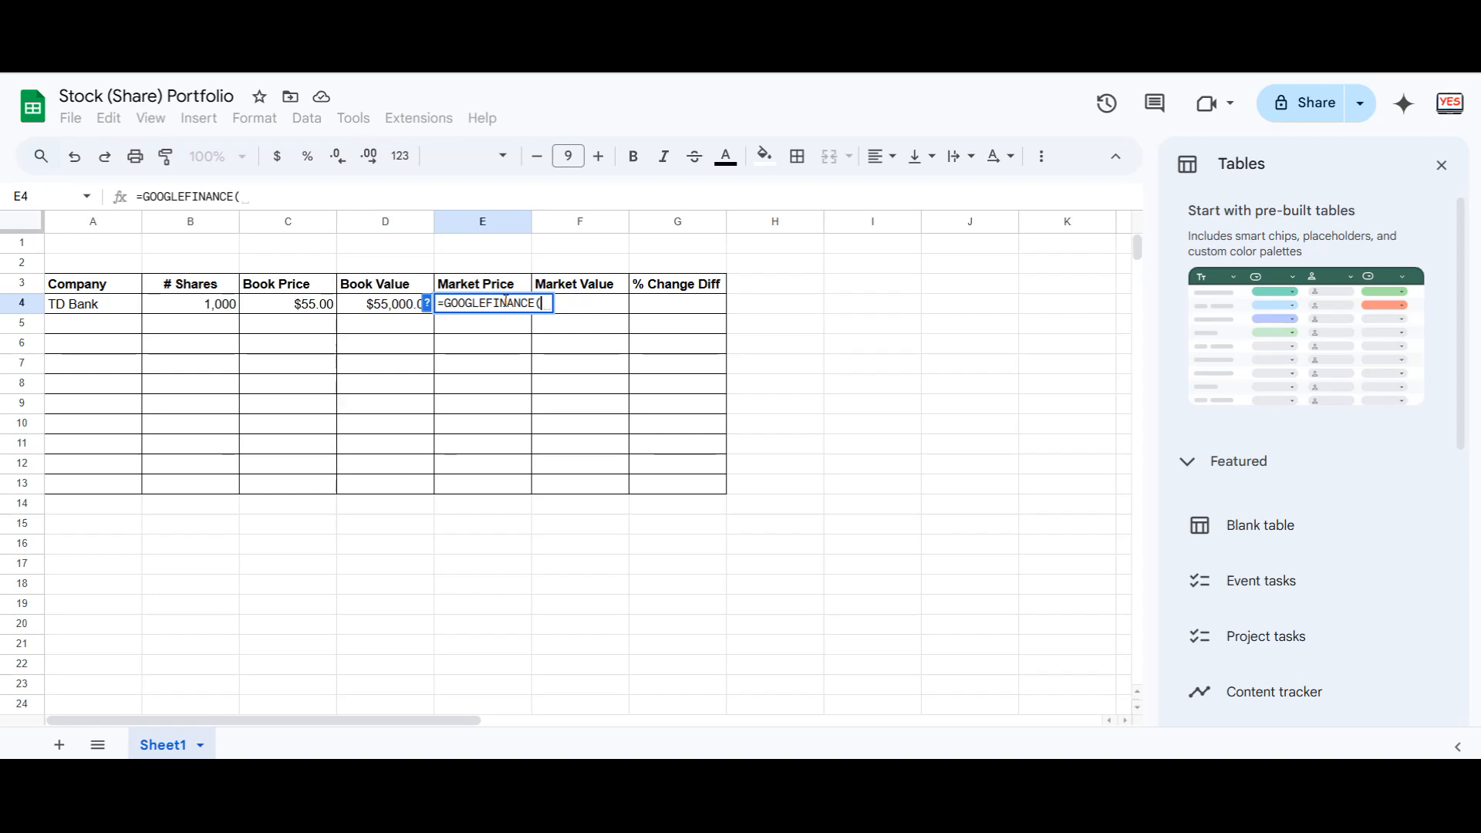
type("\"")
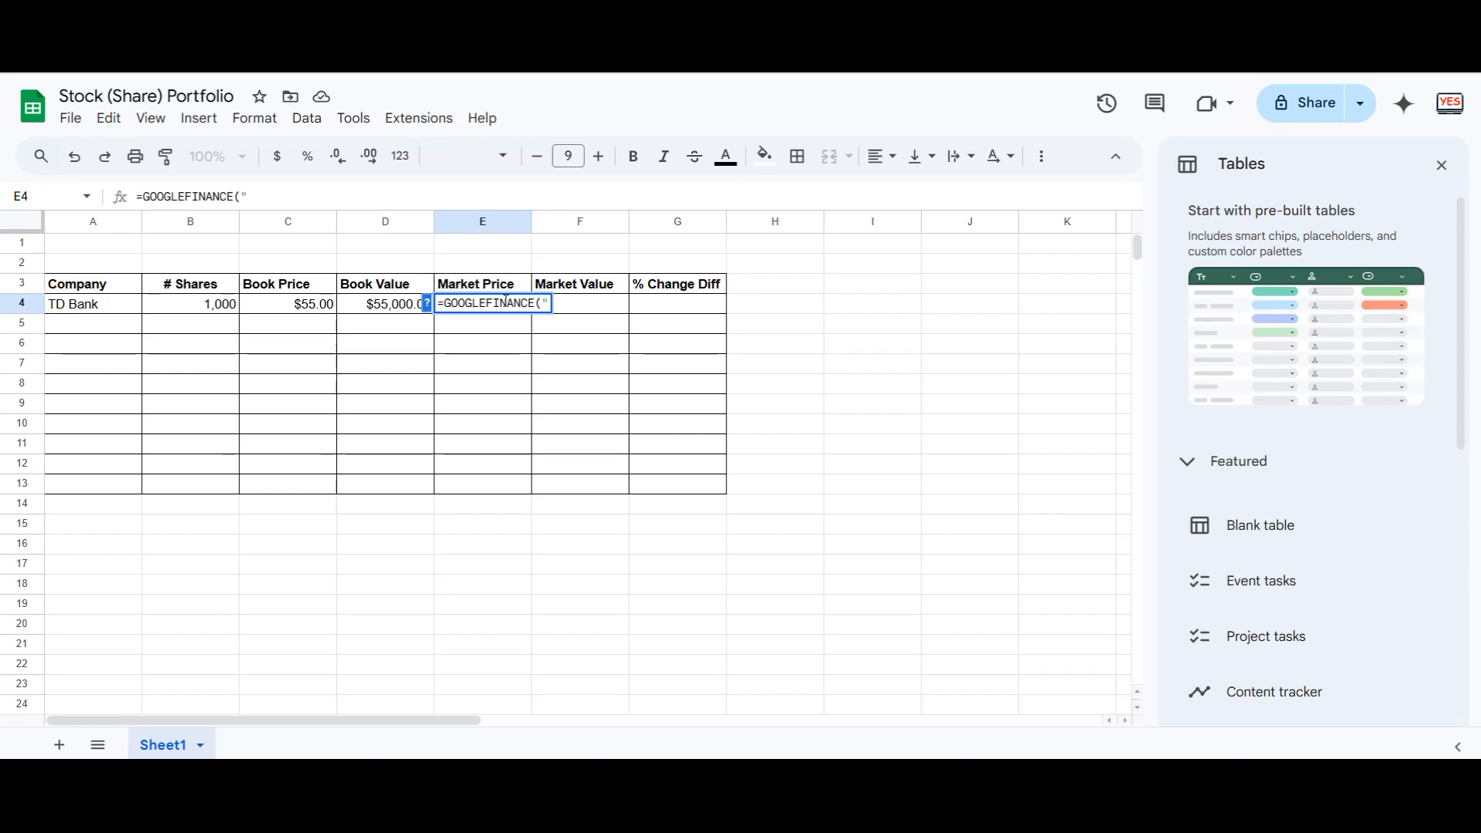
type("TSE:TD\",")
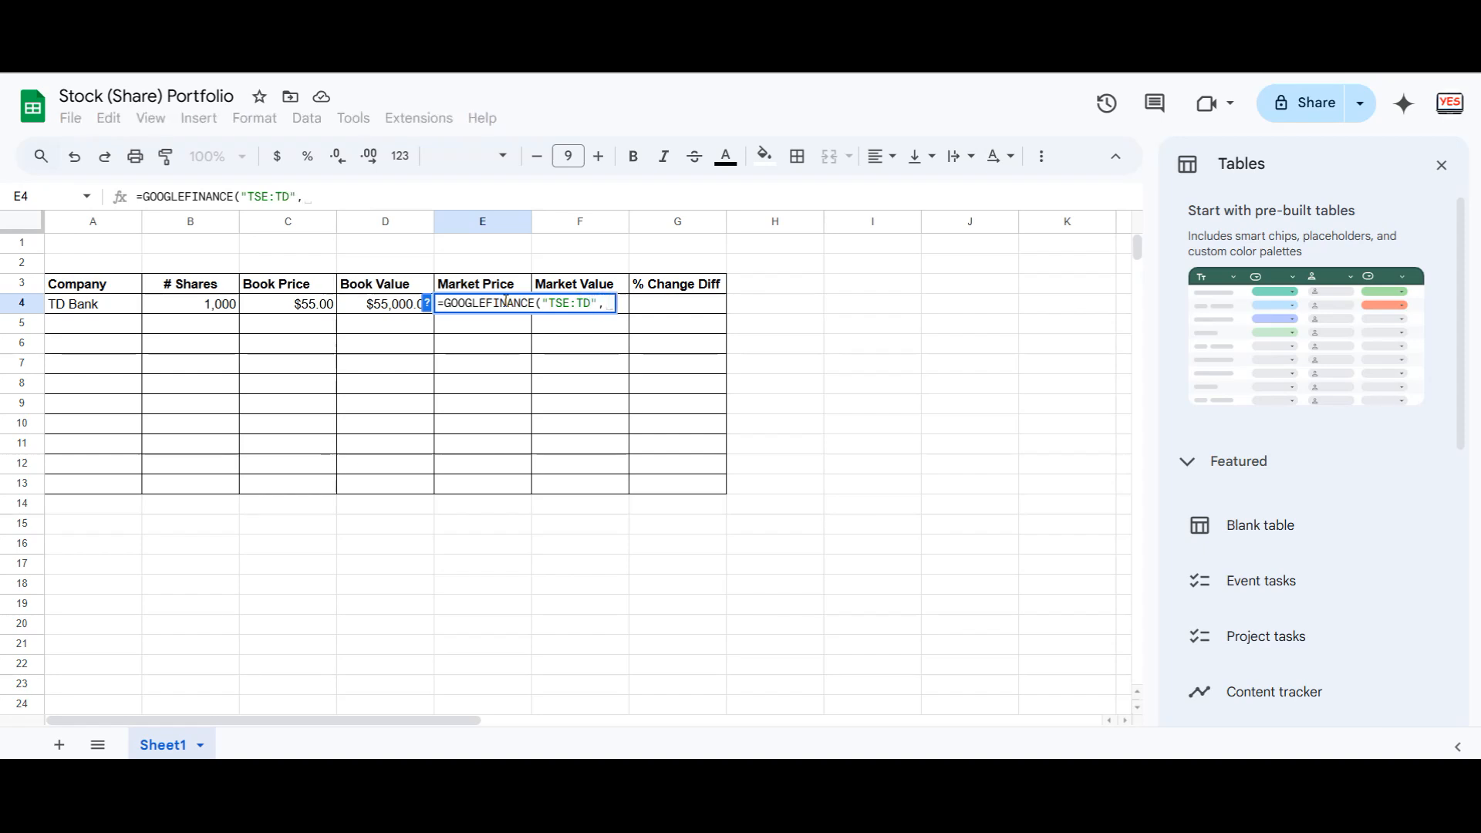
type("\"price\"")
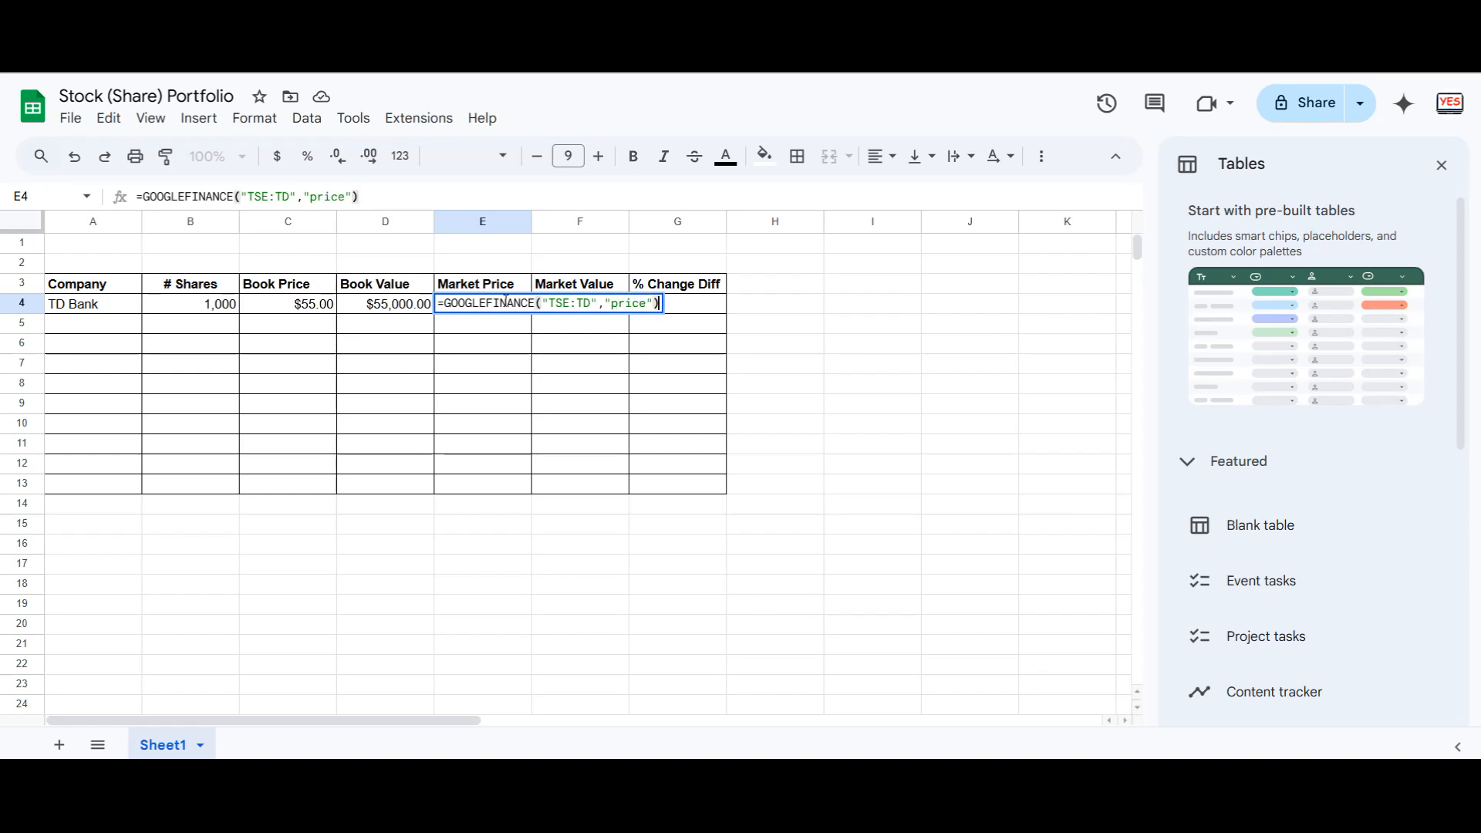
key("Return")
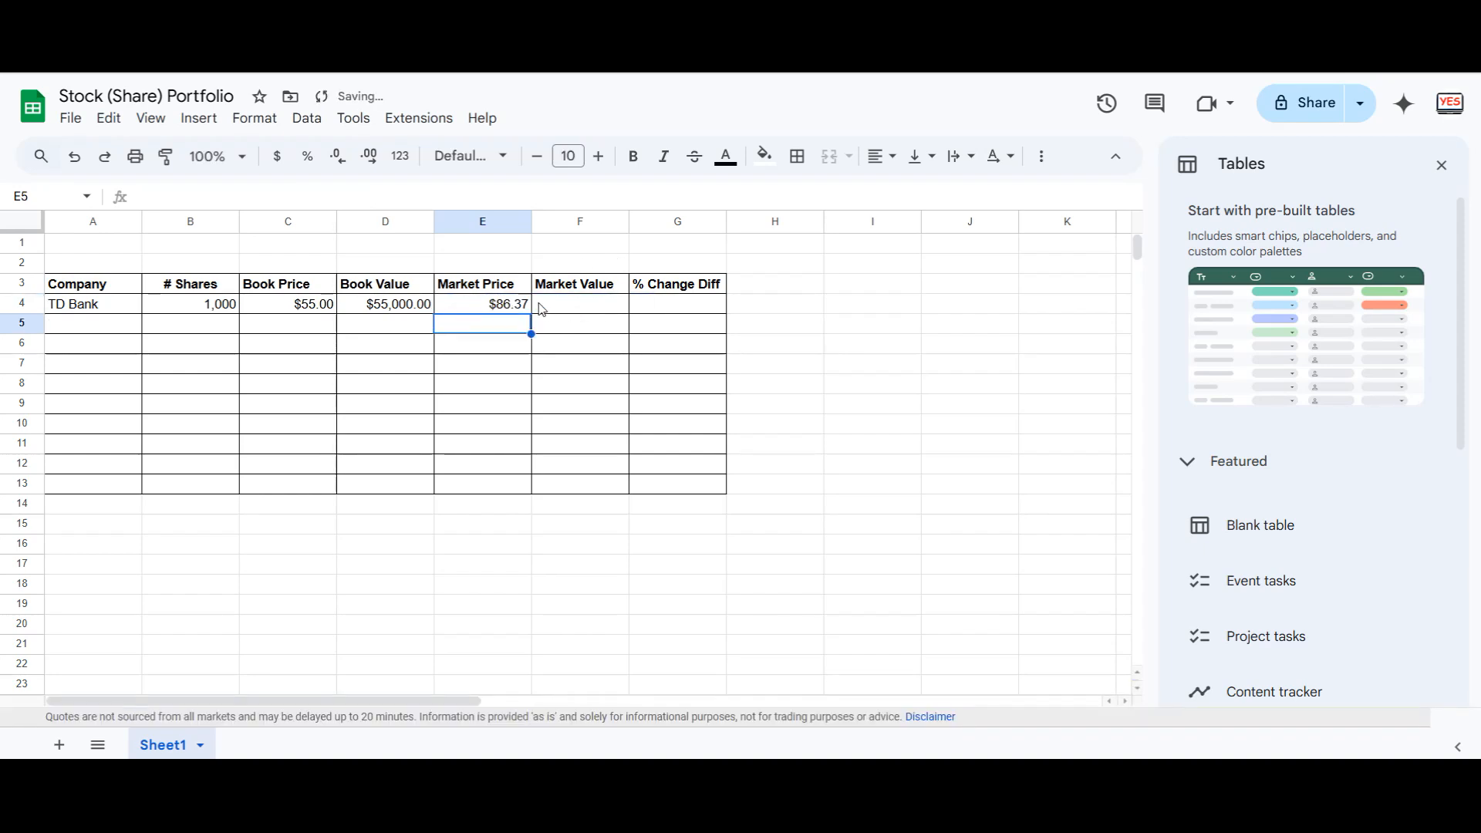
Calculate TD Bank's market value in F4 with the formula =E4*B4
left_click(523, 307)
left_click(557, 306)
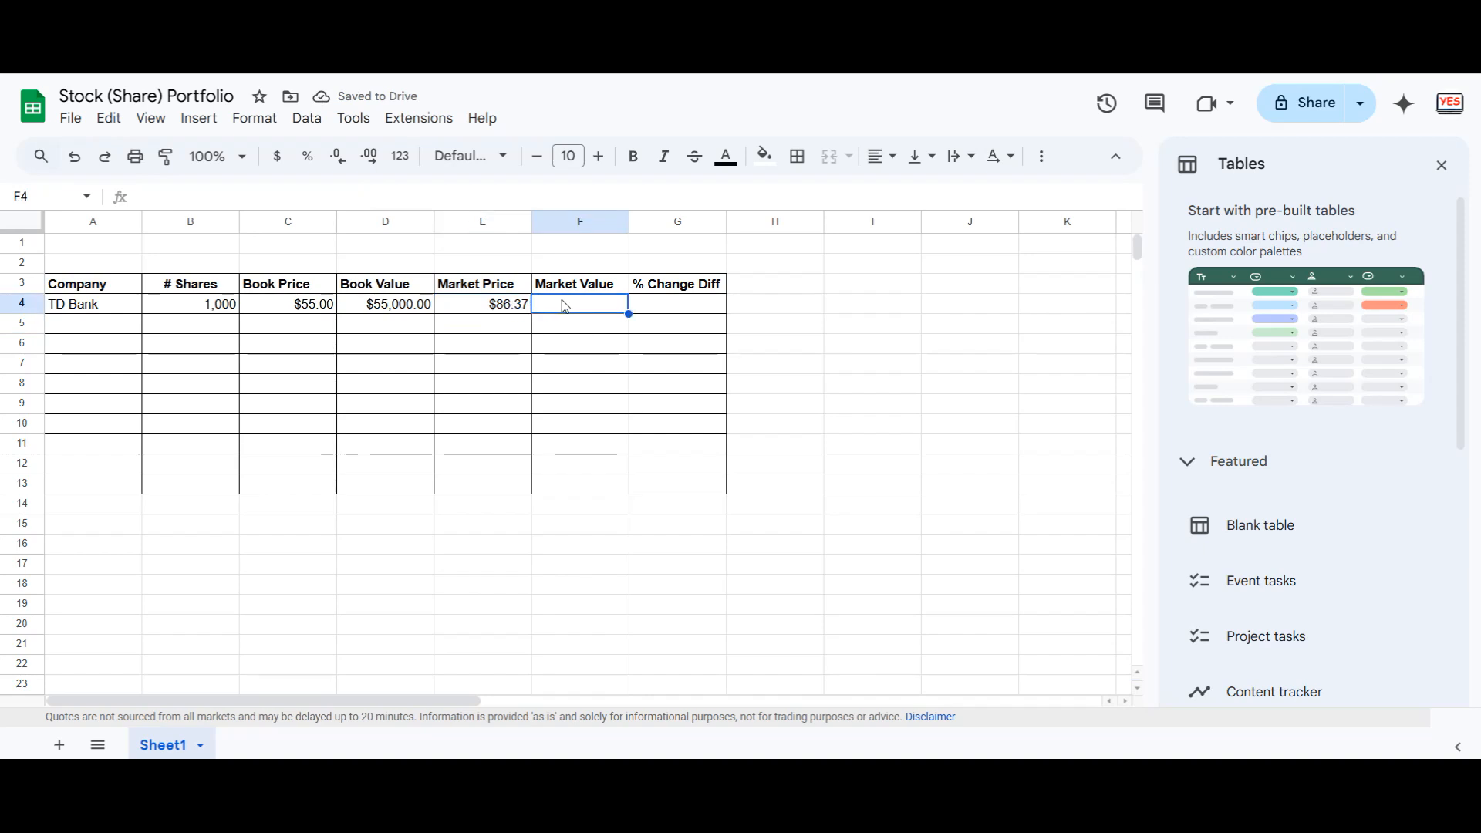
type("=")
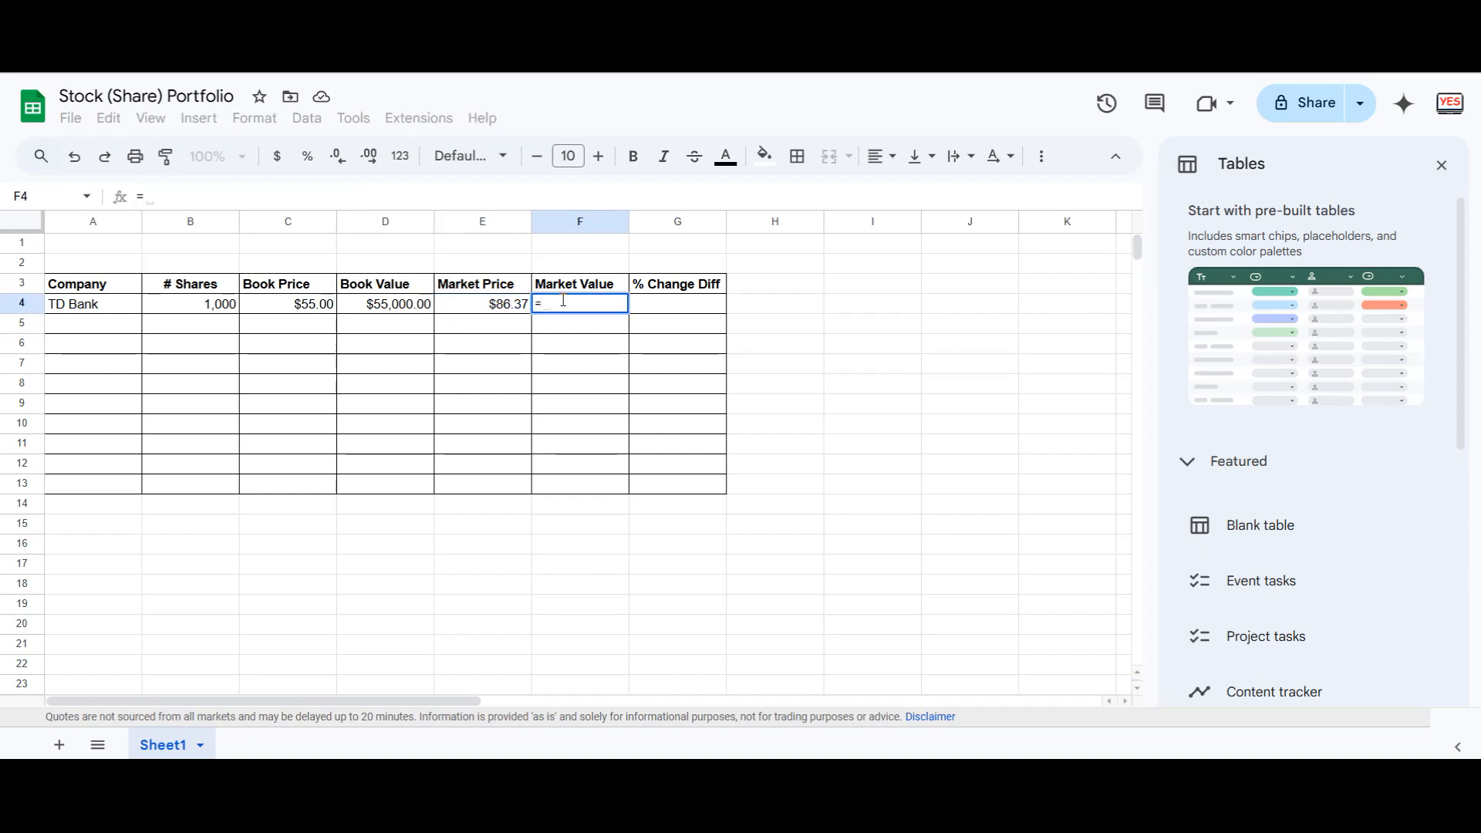
type("e4*b4")
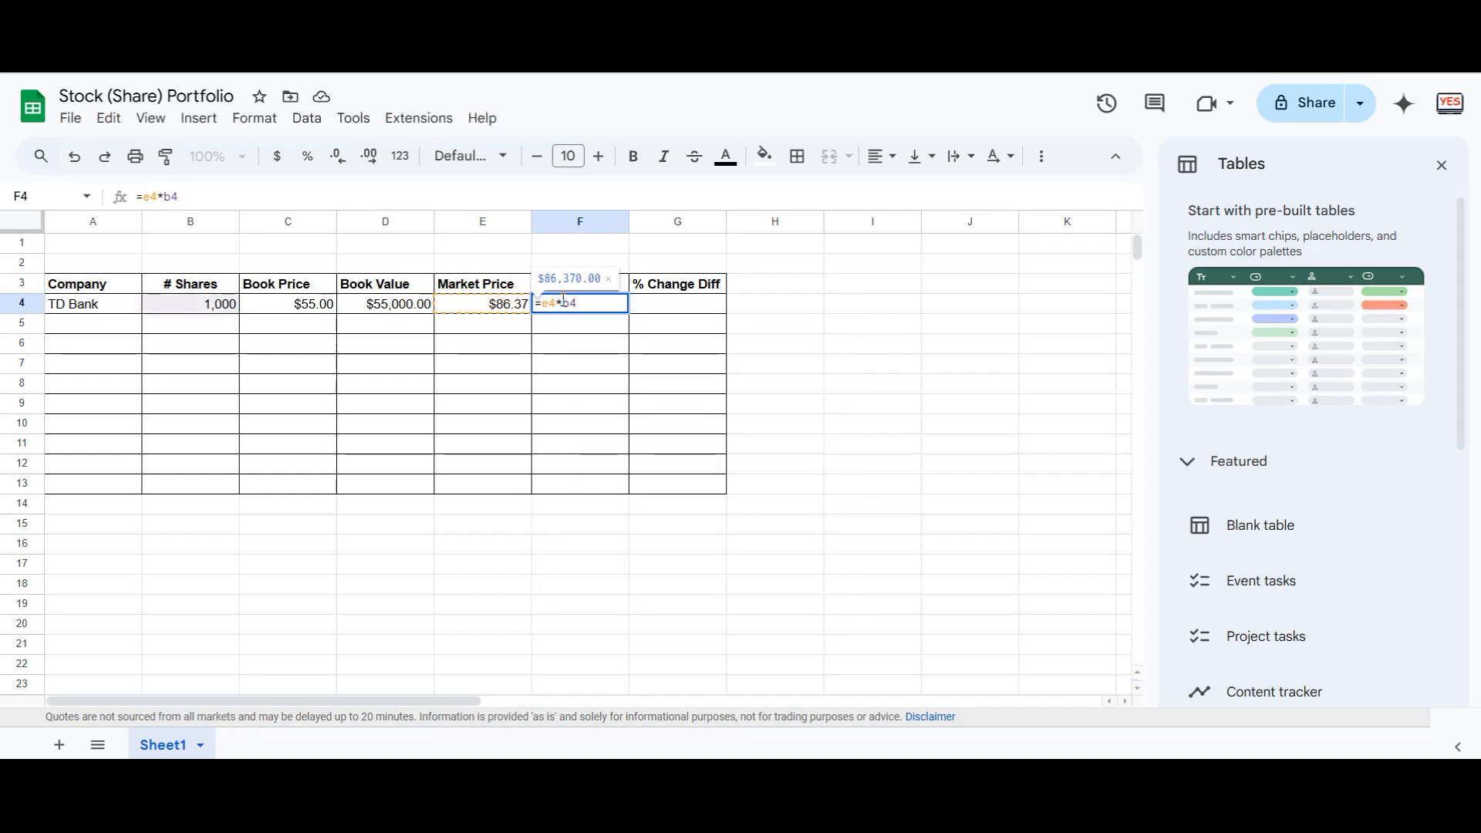
key("Return")
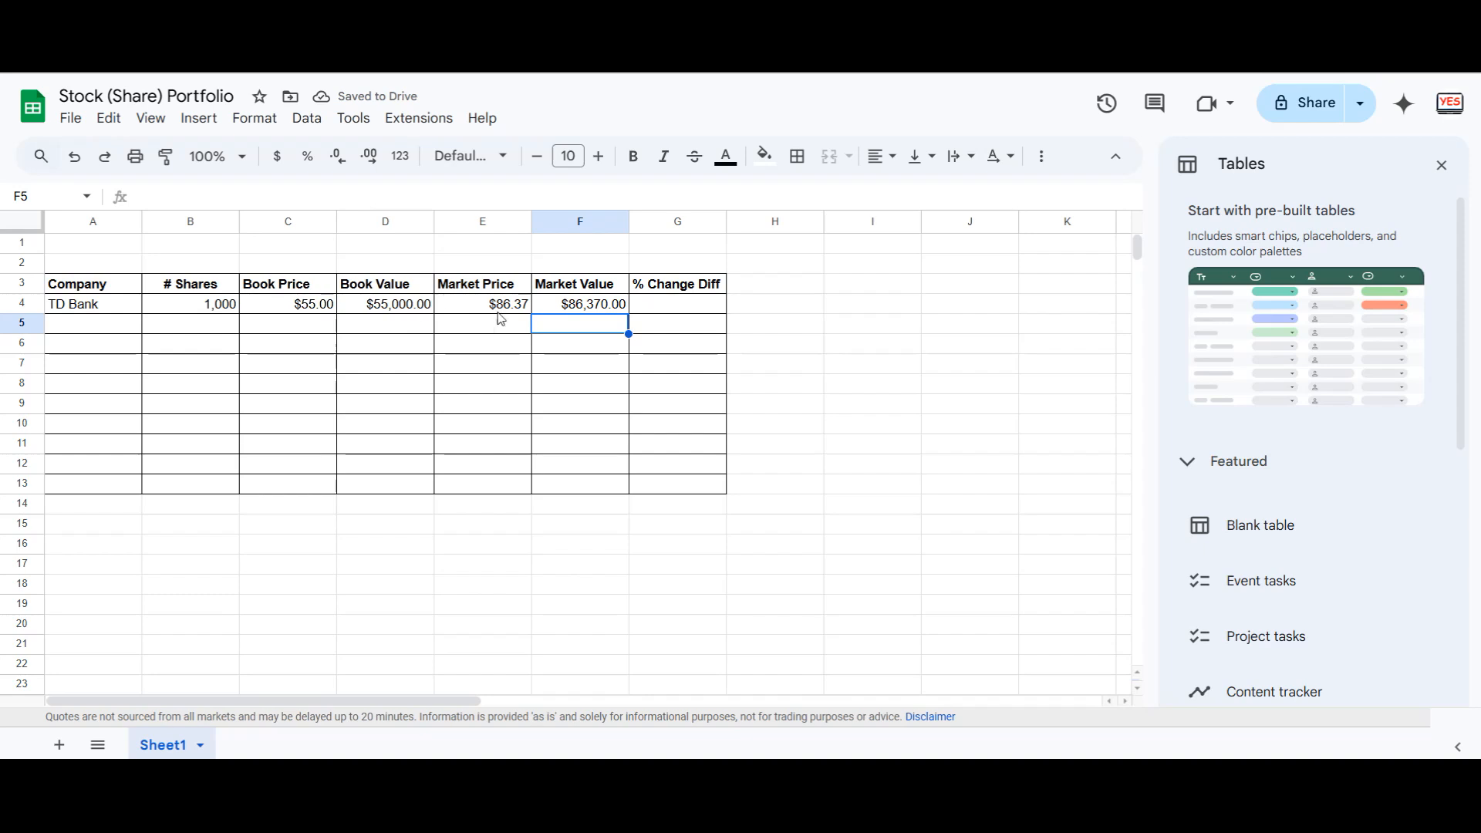
Calculate TD Bank's percentage change in G4 with the formula =(F4-D4)/D4
left_click(671, 306)
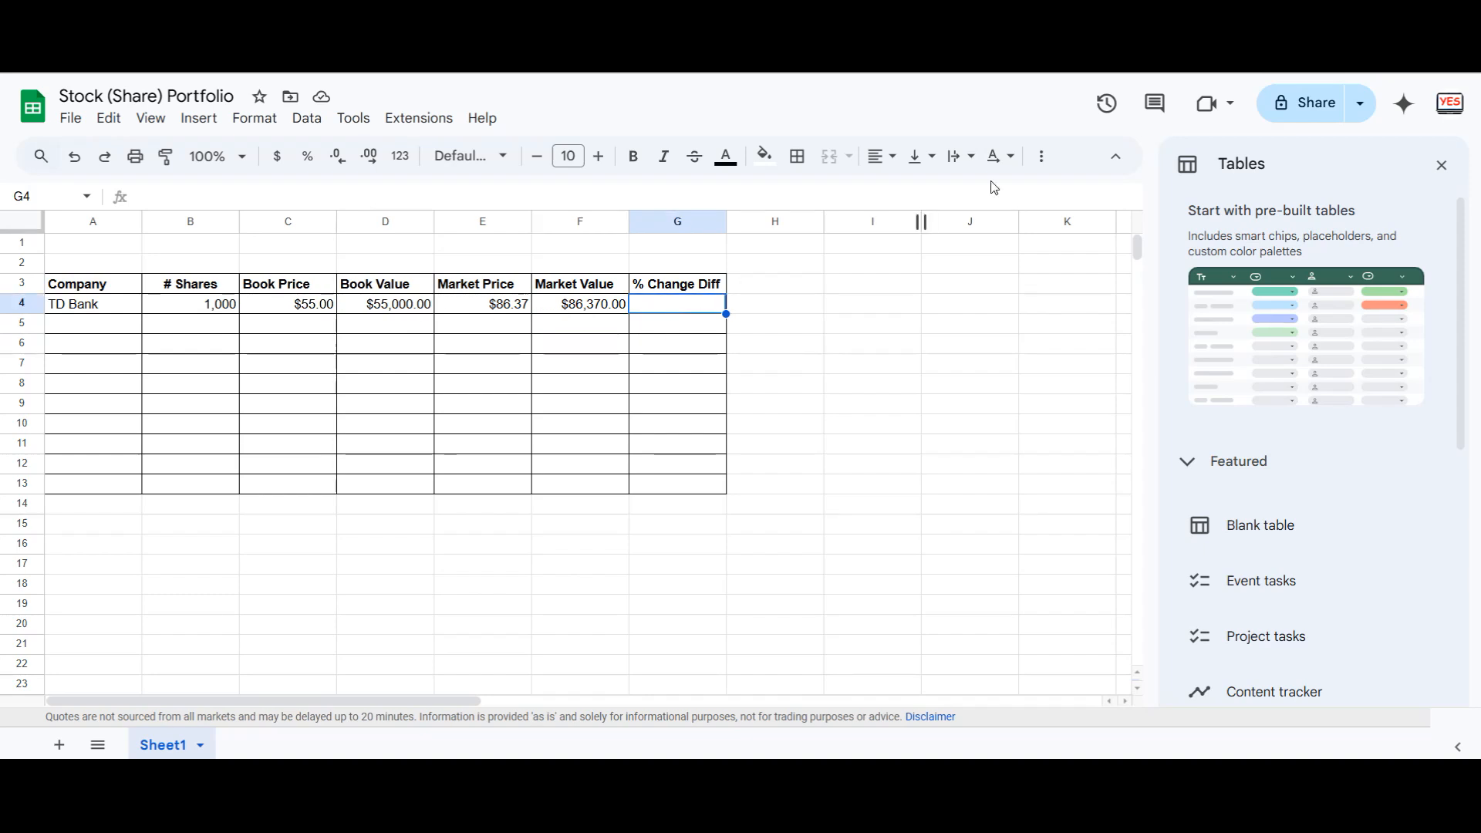
type("=")
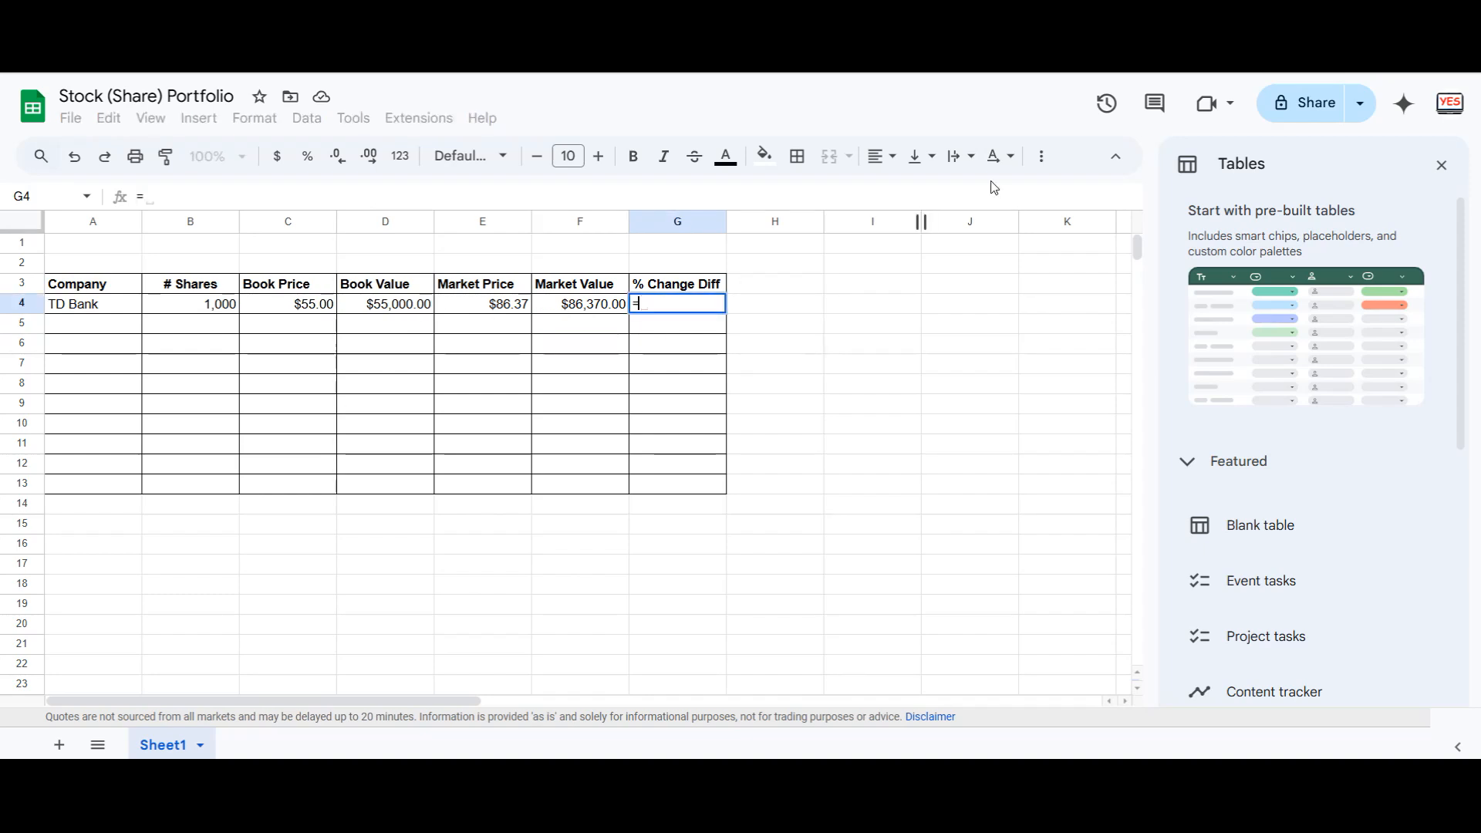
type("(f")
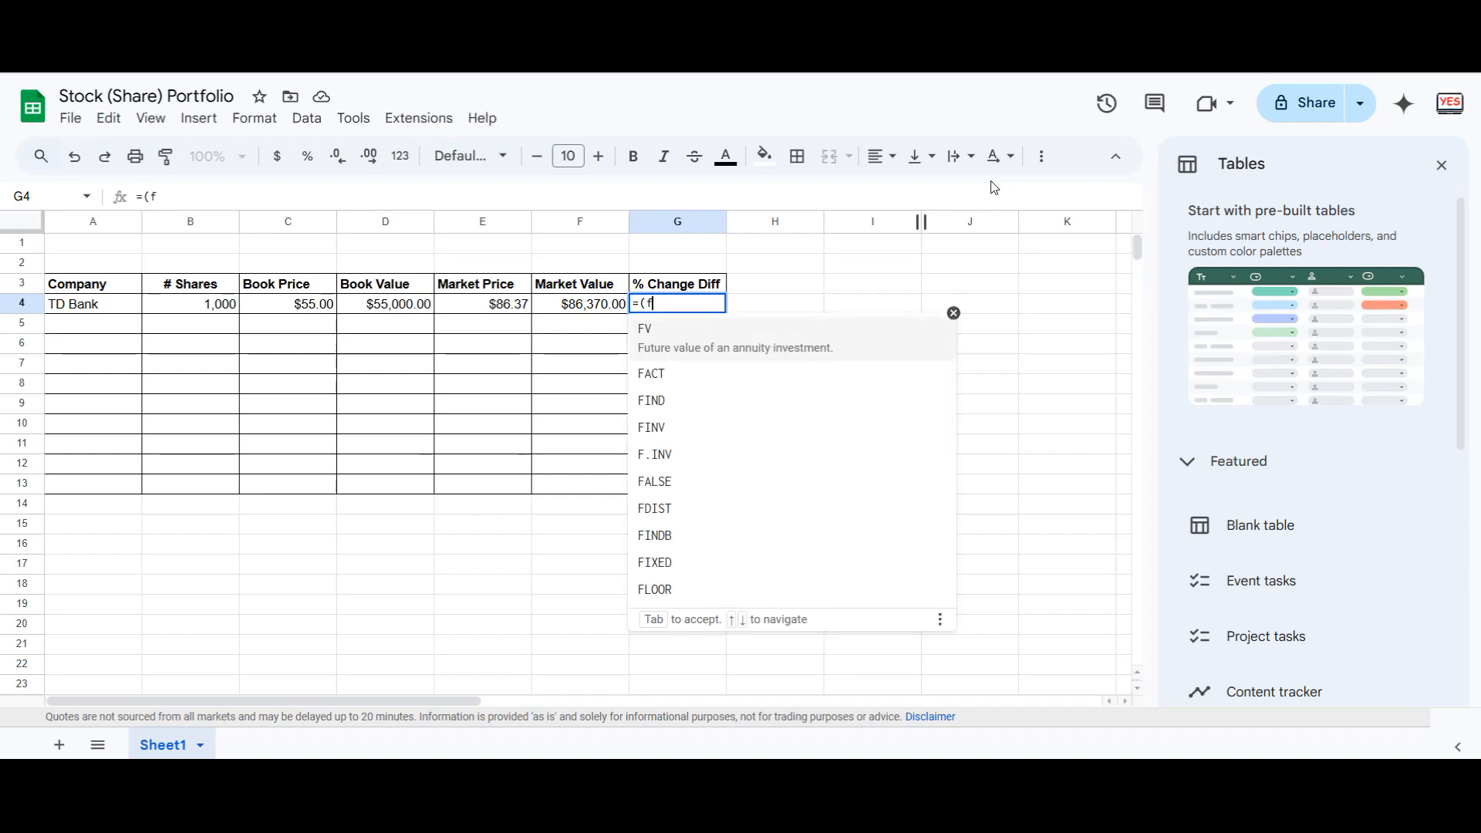
type("4-d4)/")
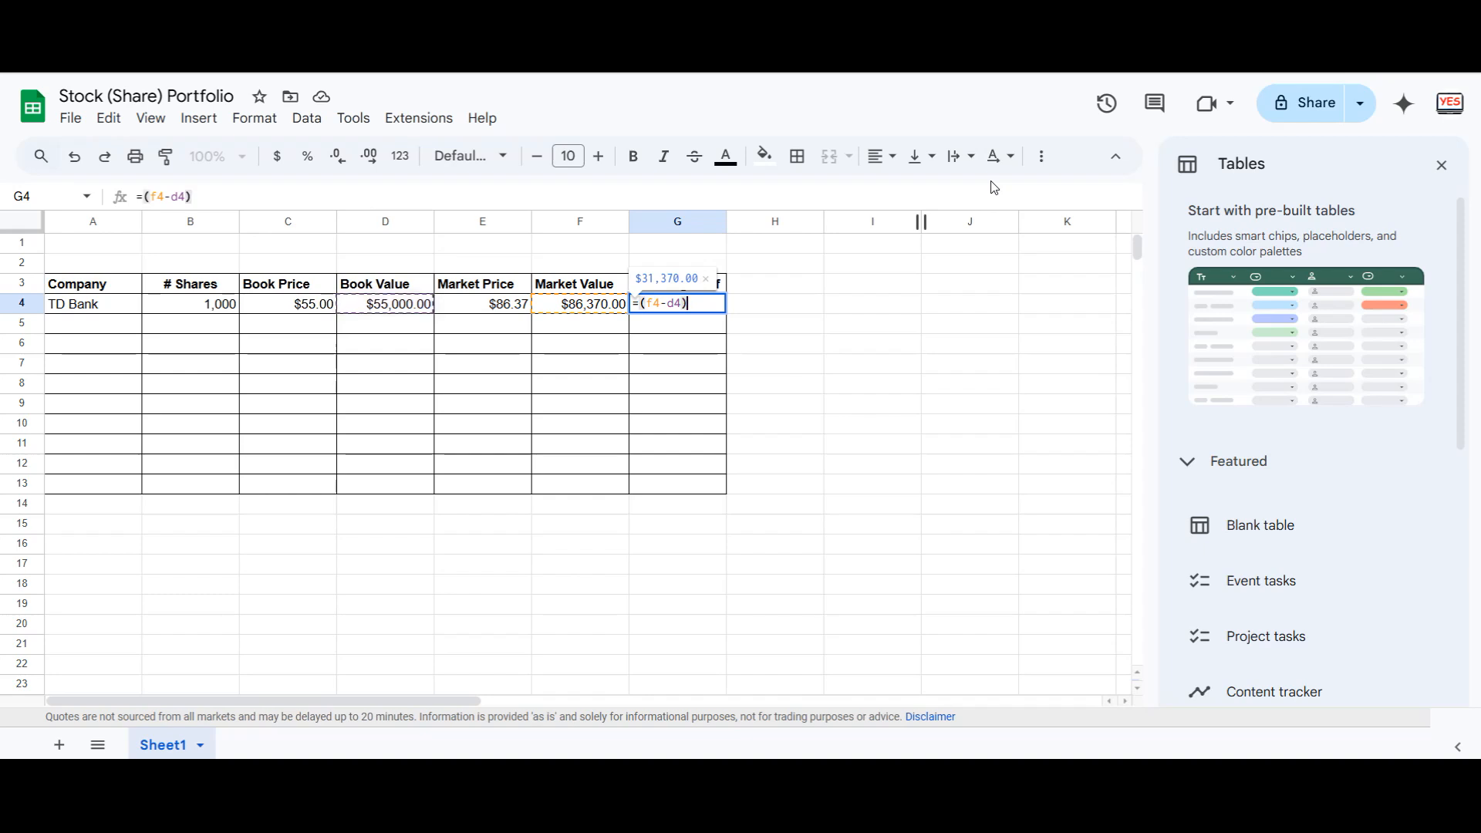
type("d4")
key("Return")
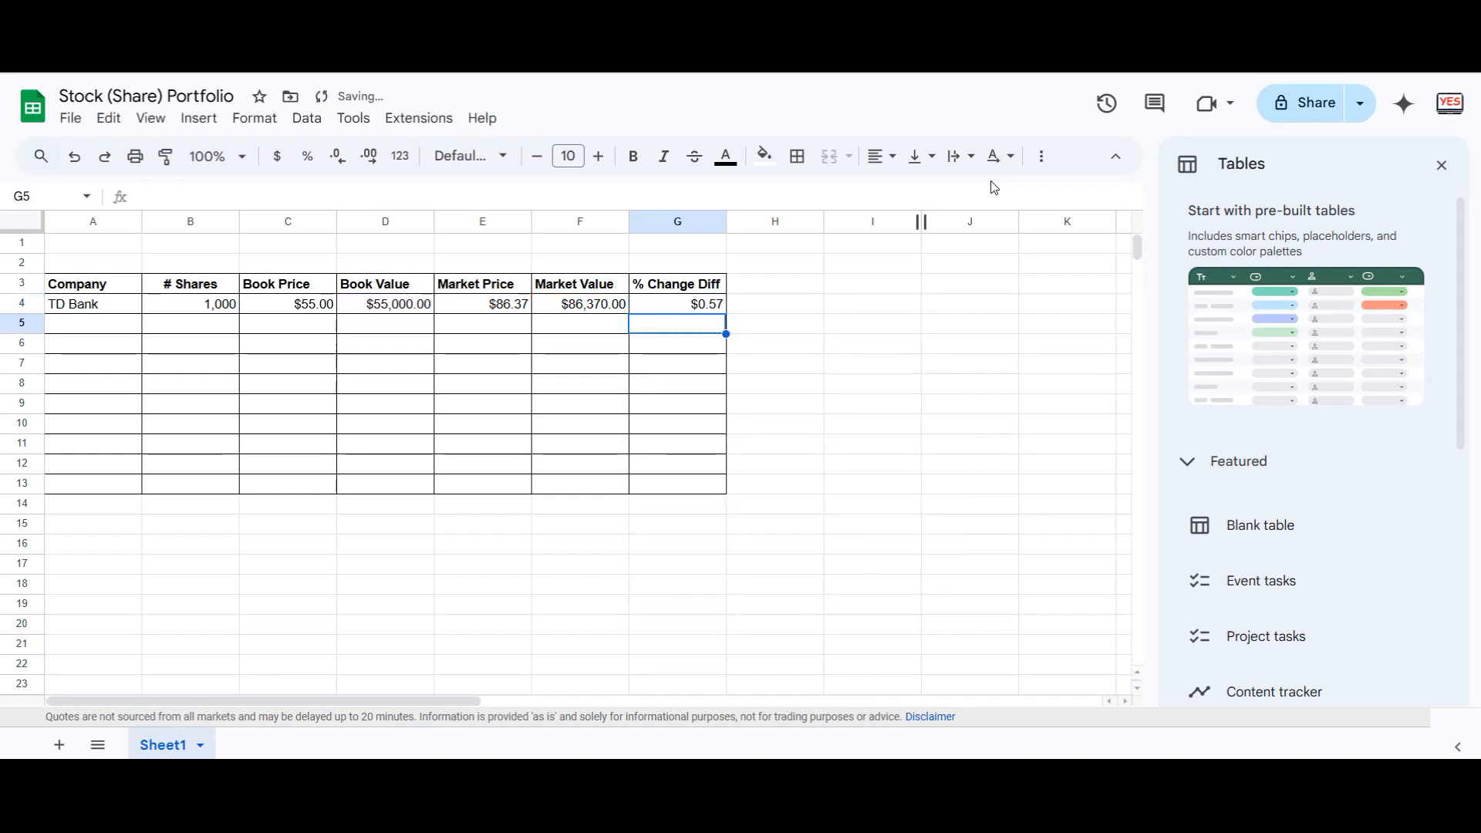
Format TD Bank's % Change Diff cell G4 as a percentage with one decimal place
left_click(689, 309)
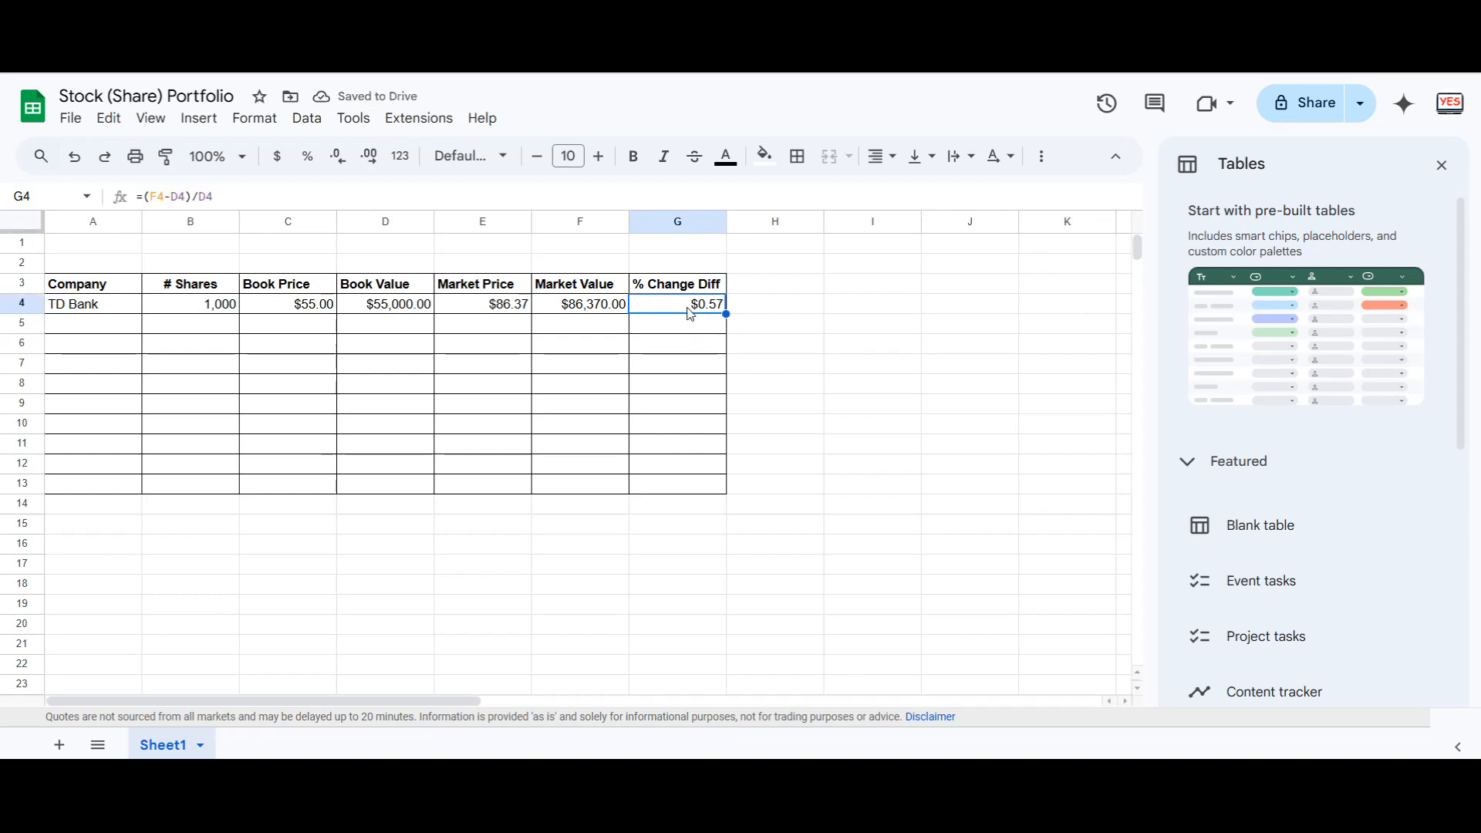
left_click(307, 162)
left_click(343, 166)
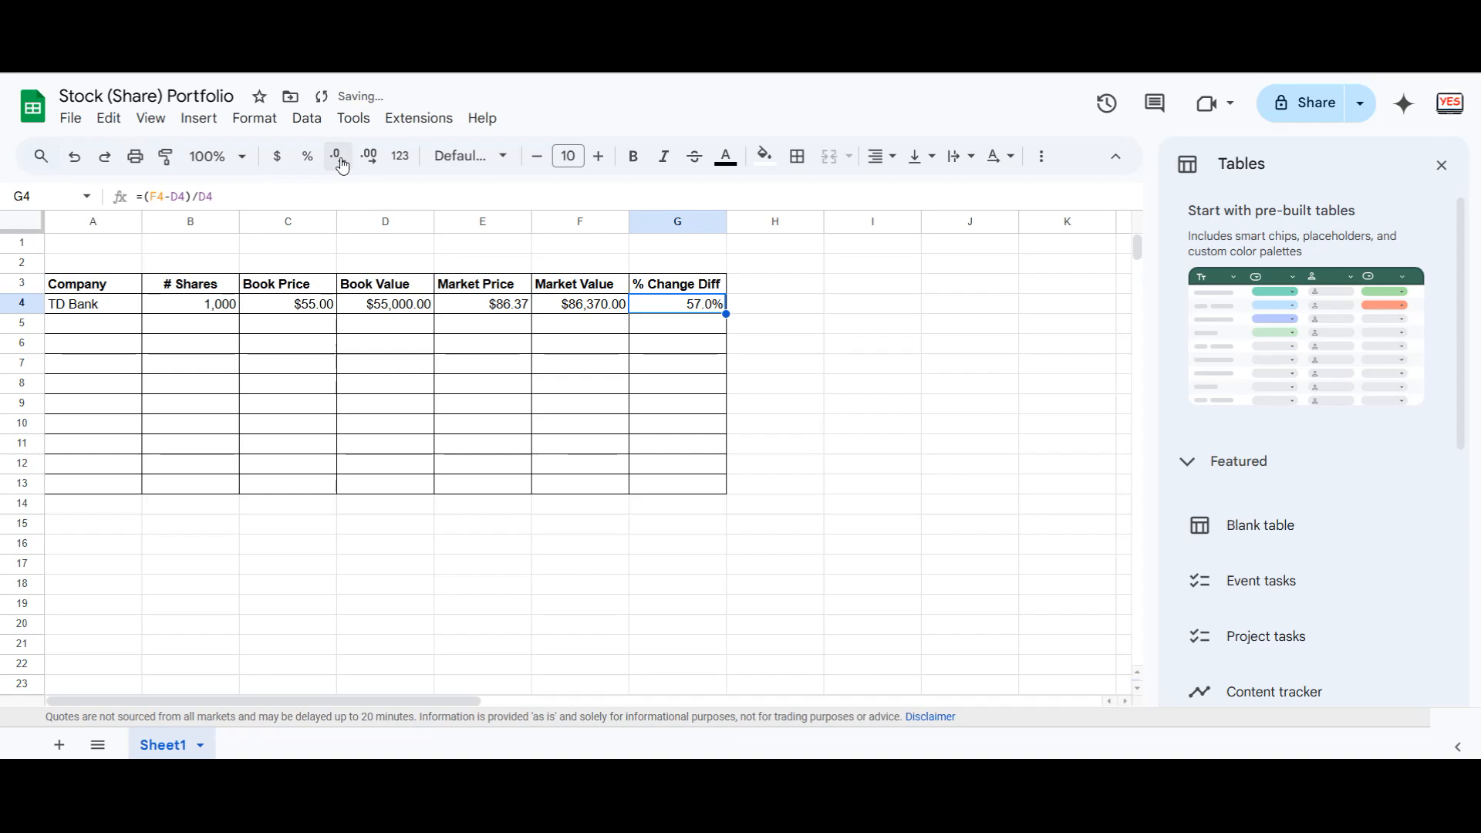
left_click(370, 158)
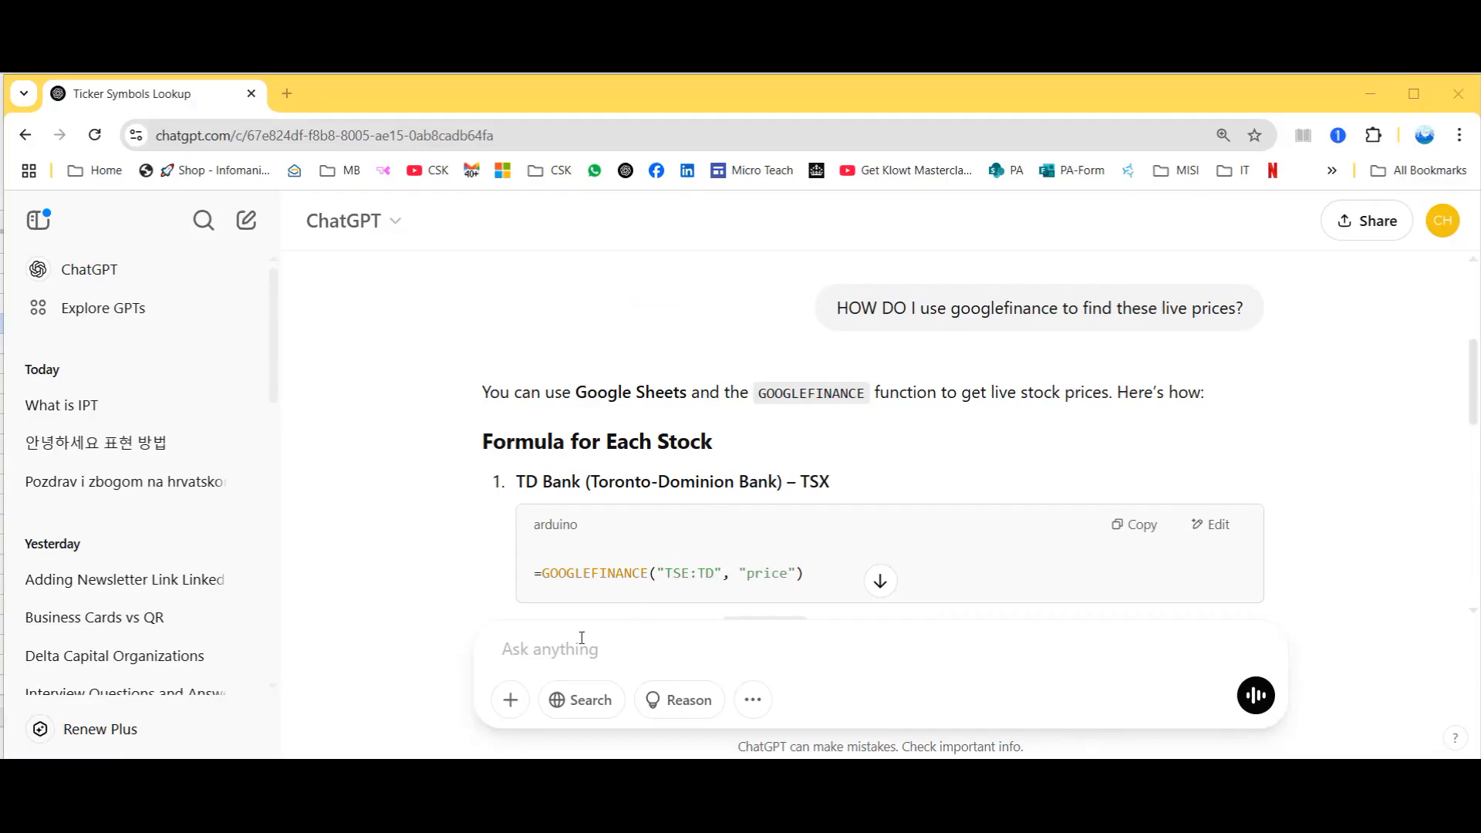
In ChatGPT, ask "What is the ticker and exchange for BCE"
left_click(561, 644)
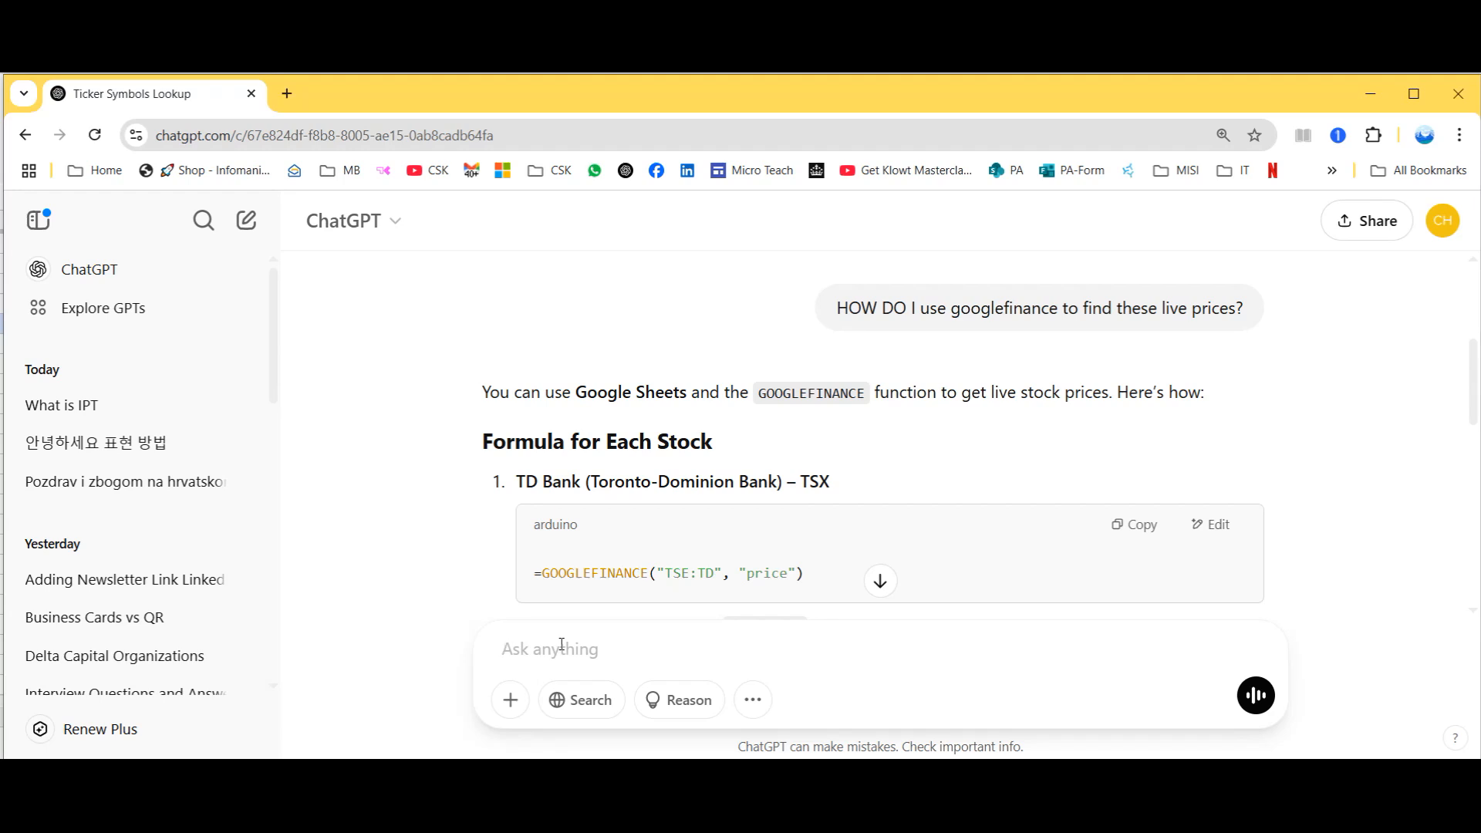
type("What is the ticker and exchange for ")
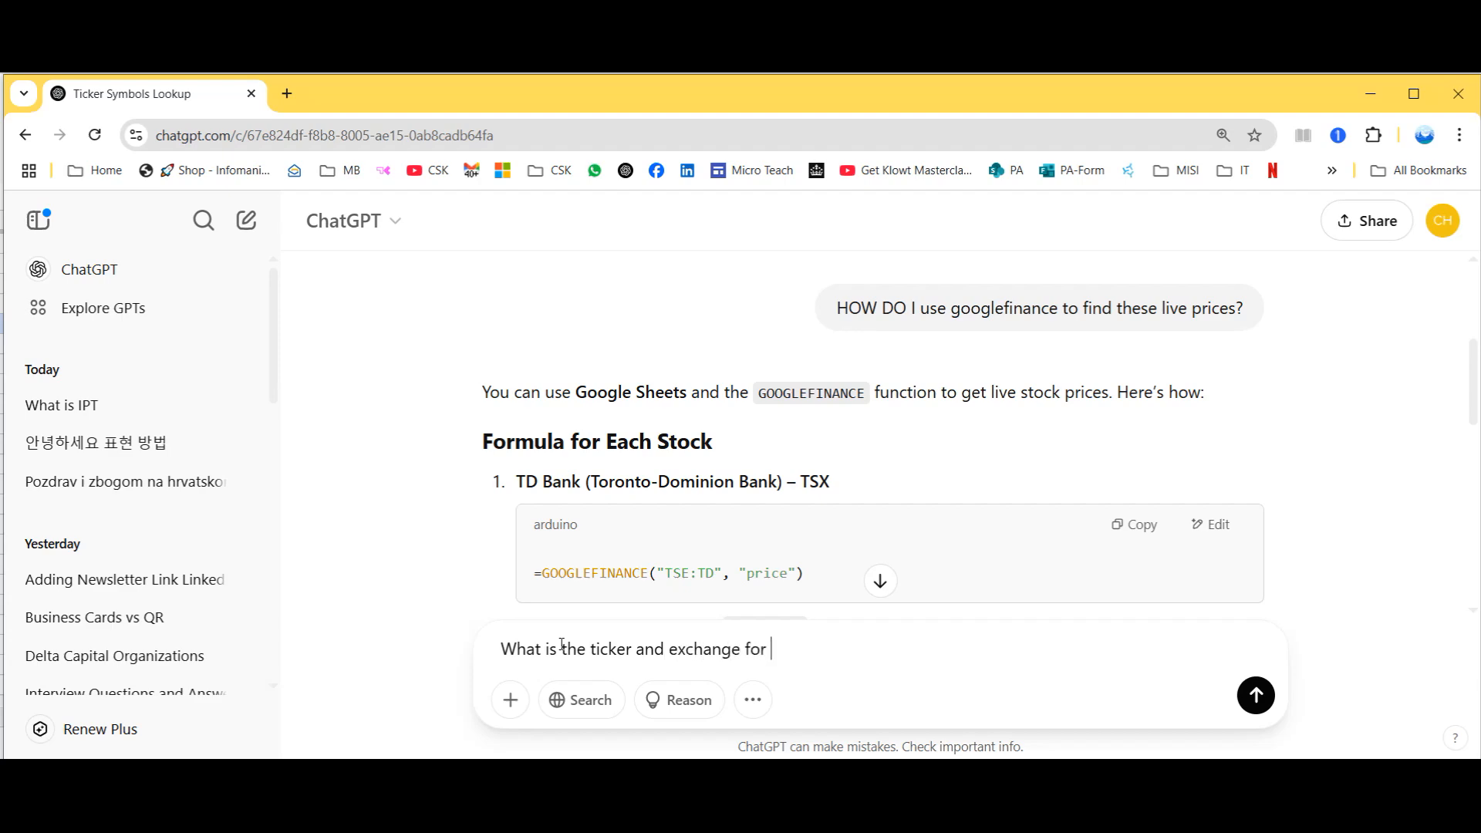
type("BCE")
key("Return")
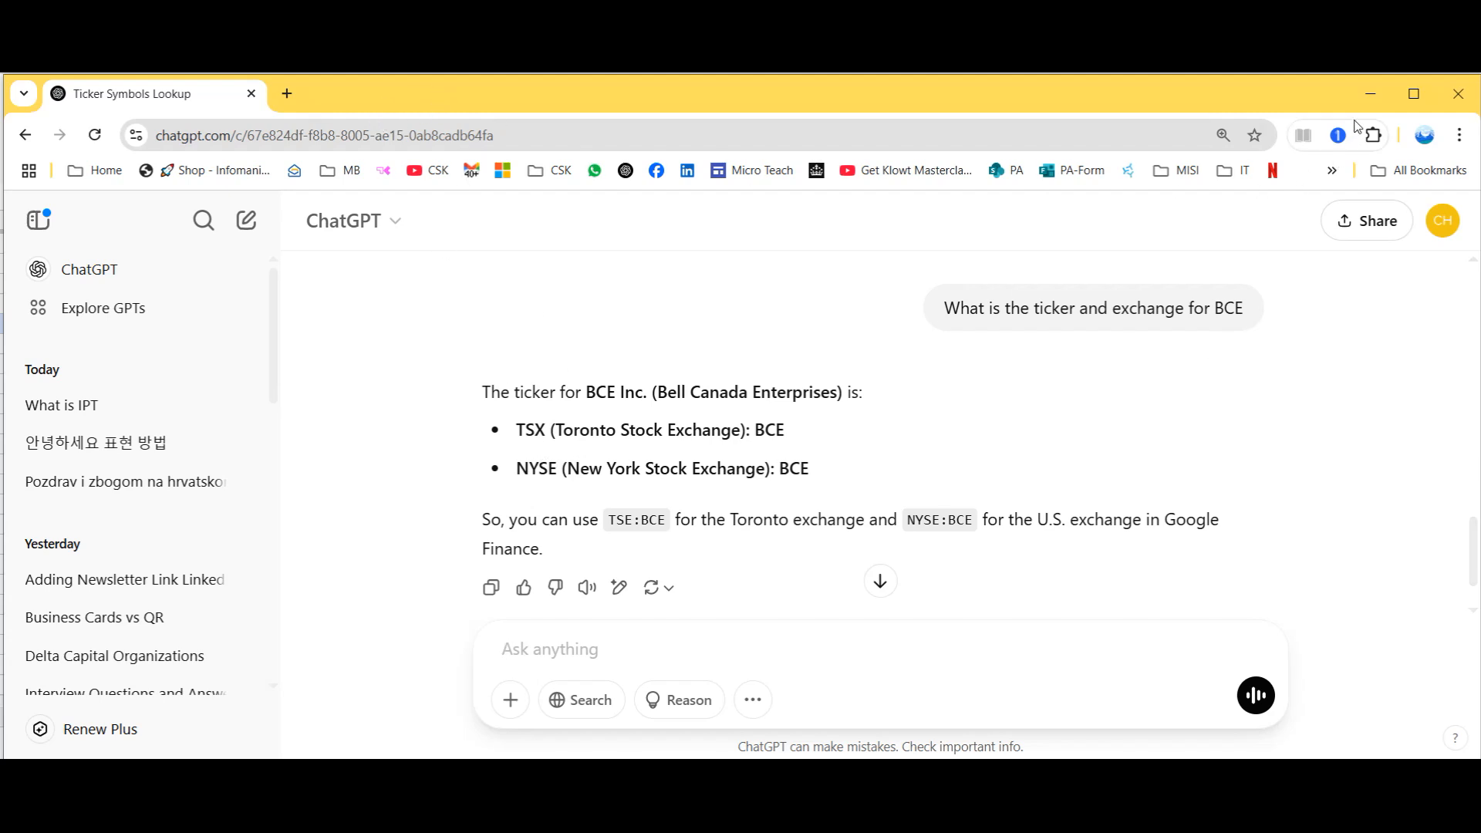
Return to the Google Sheets portfolio and add BCE in row 5 with 1000 shares in B5
left_click(1371, 94)
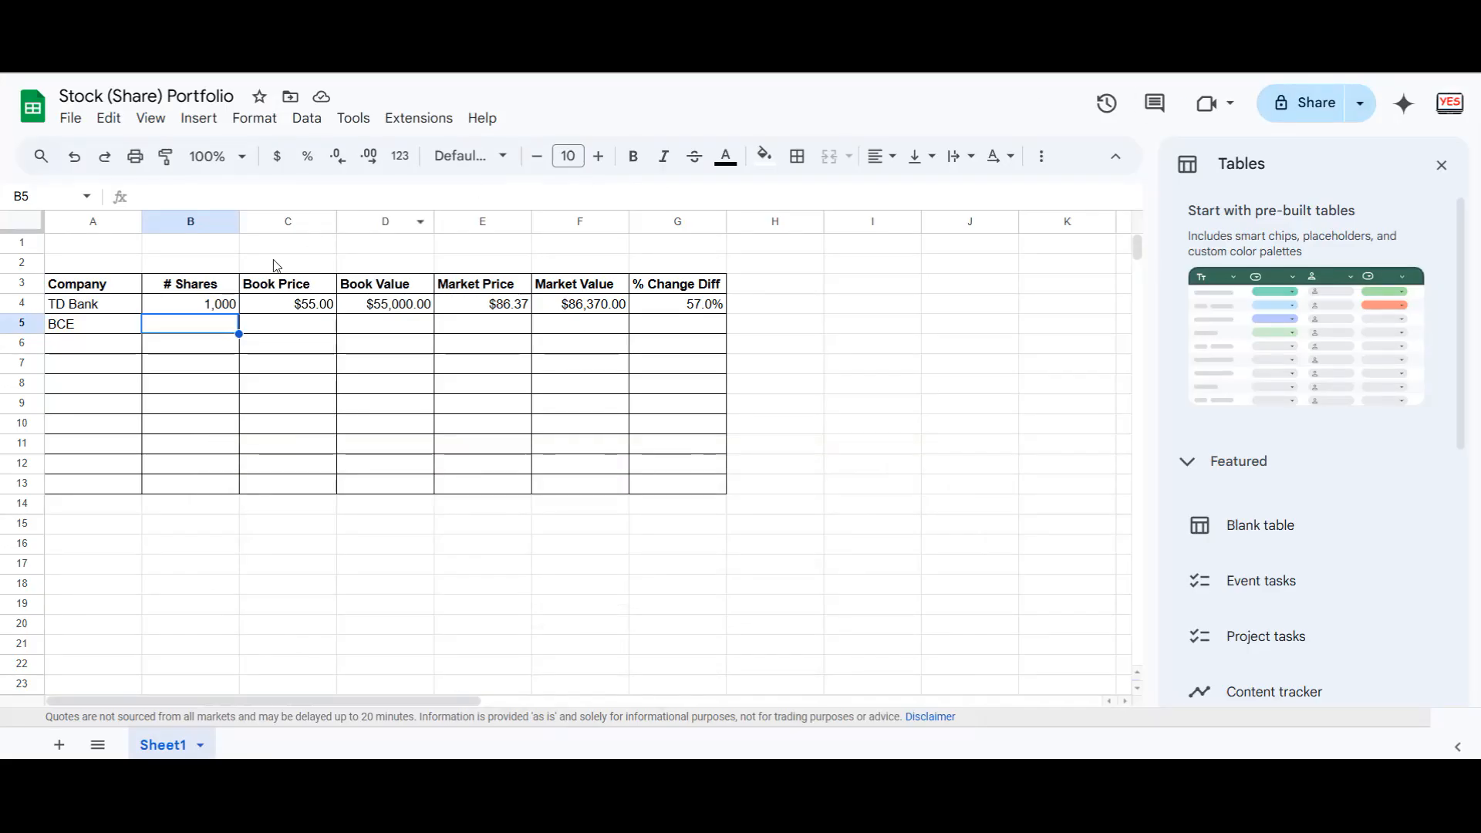
type("1000")
key("Tab")
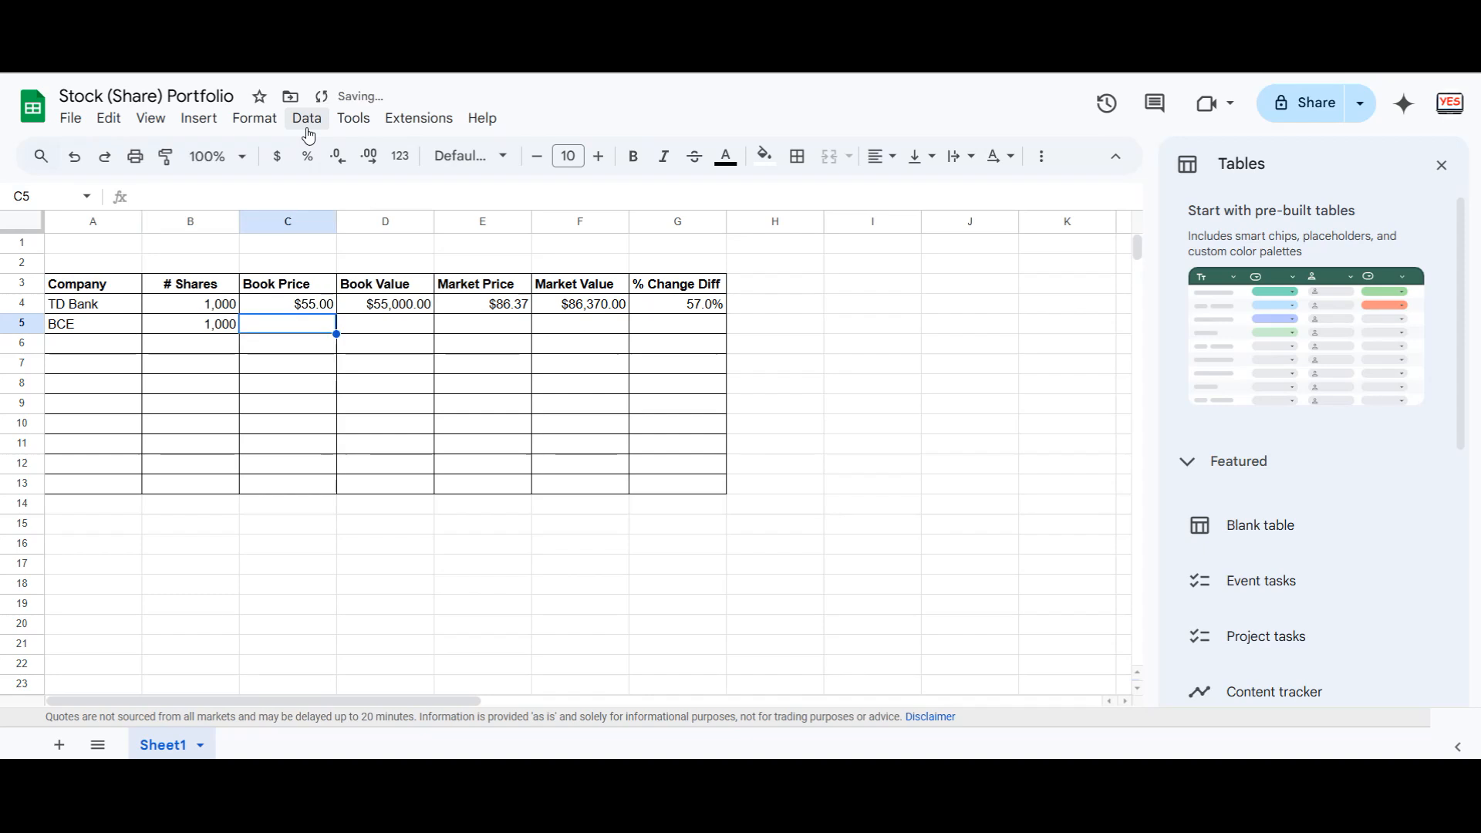
Fetch BCE's live market price in E5 with the formula =GOOGLEFINANCE("TSE:BCE","price")
key("Tab")
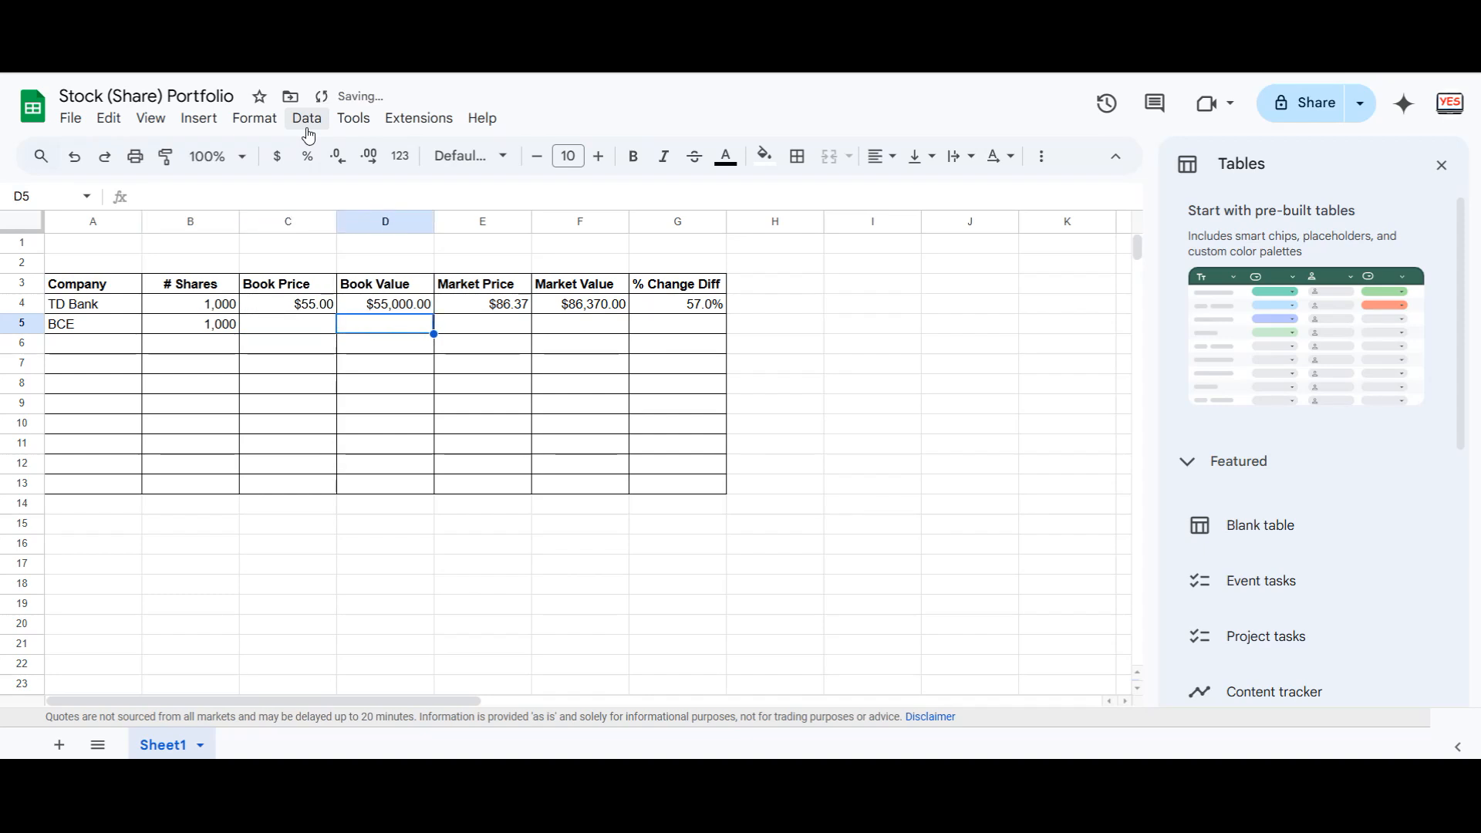
key("Tab")
type("=GOOGLEFINANCE(")
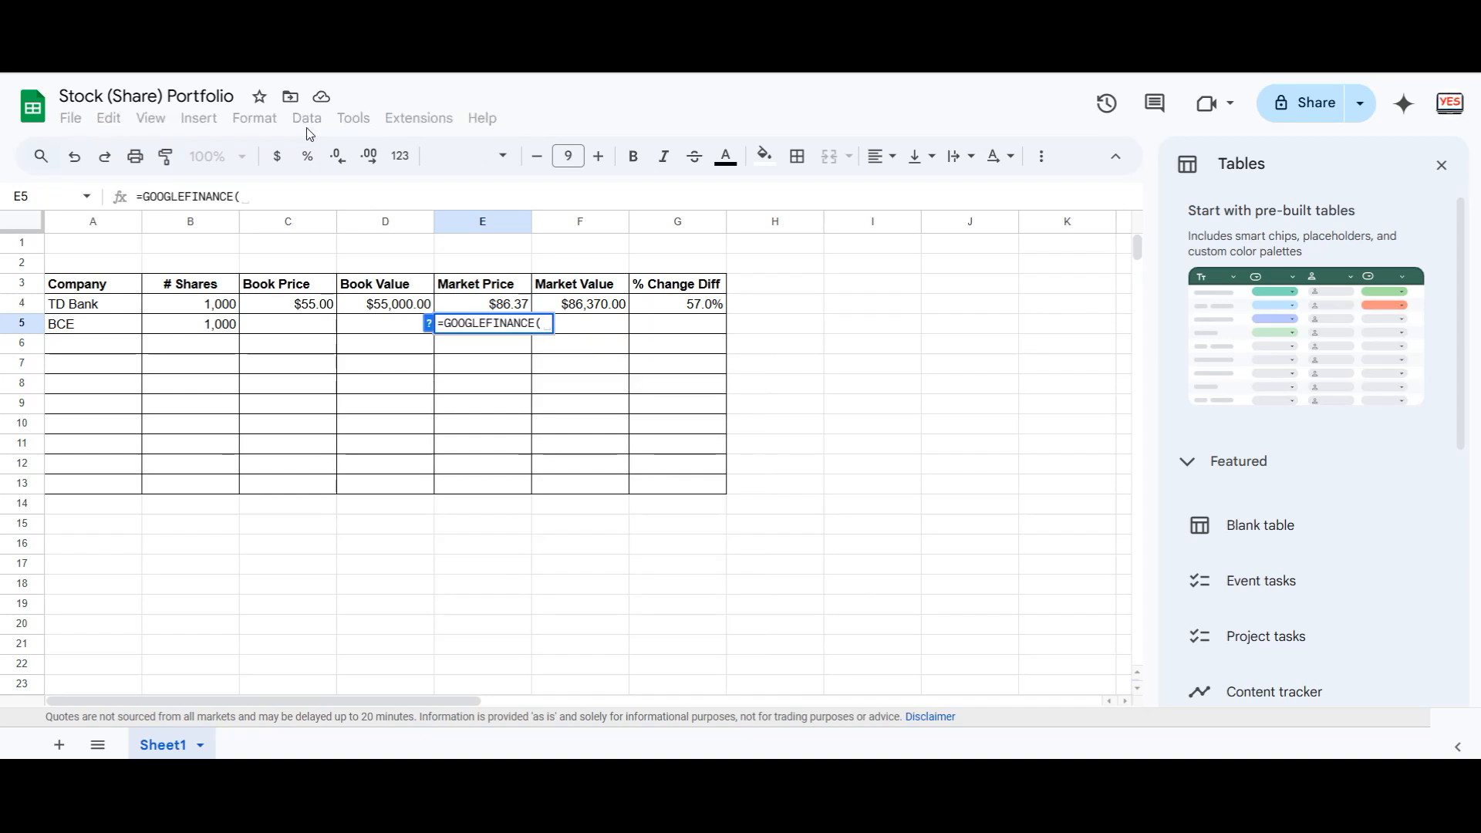
type("\"")
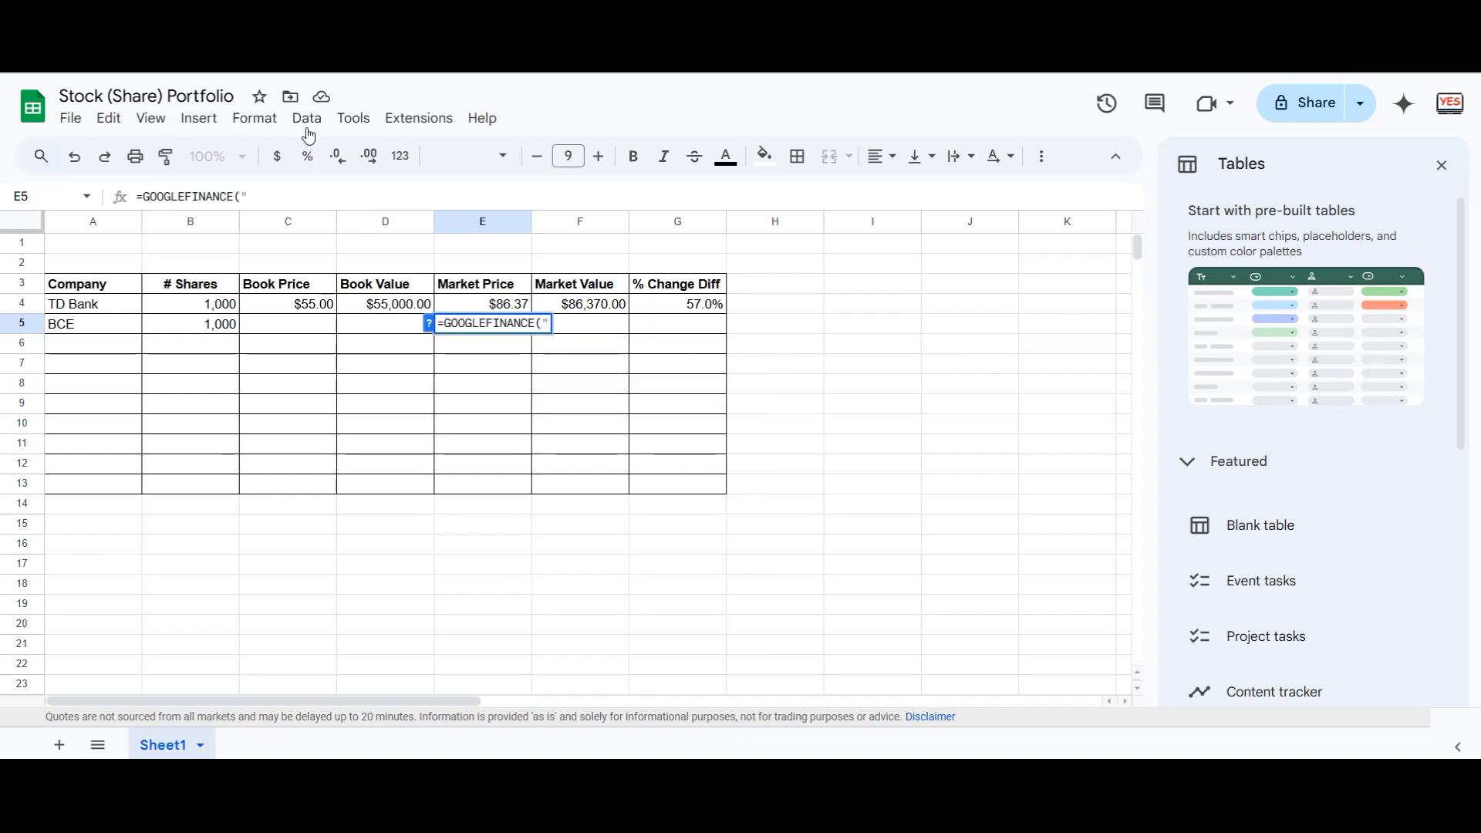
type("TSE:")
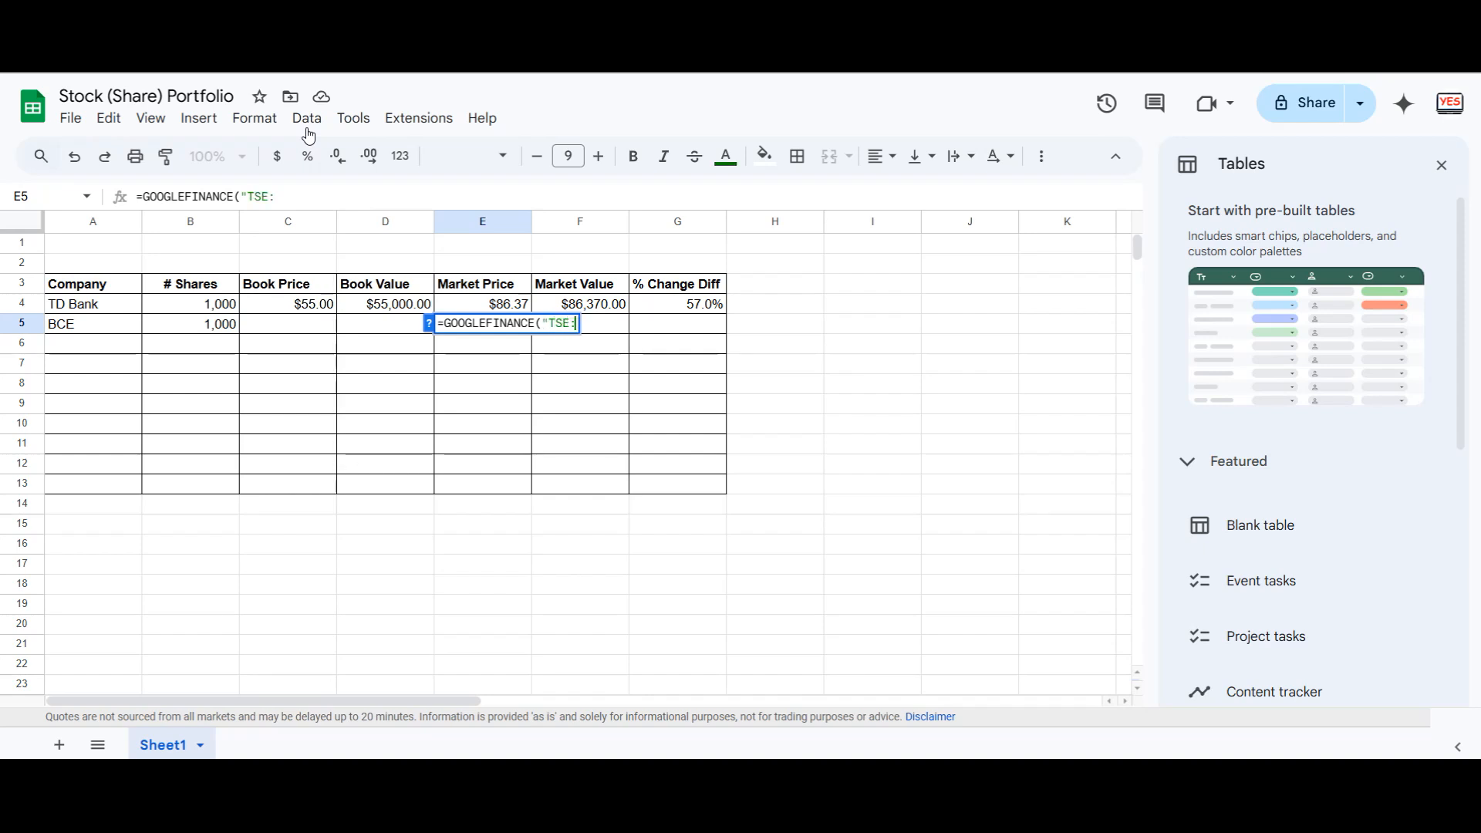
type("BCE\",")
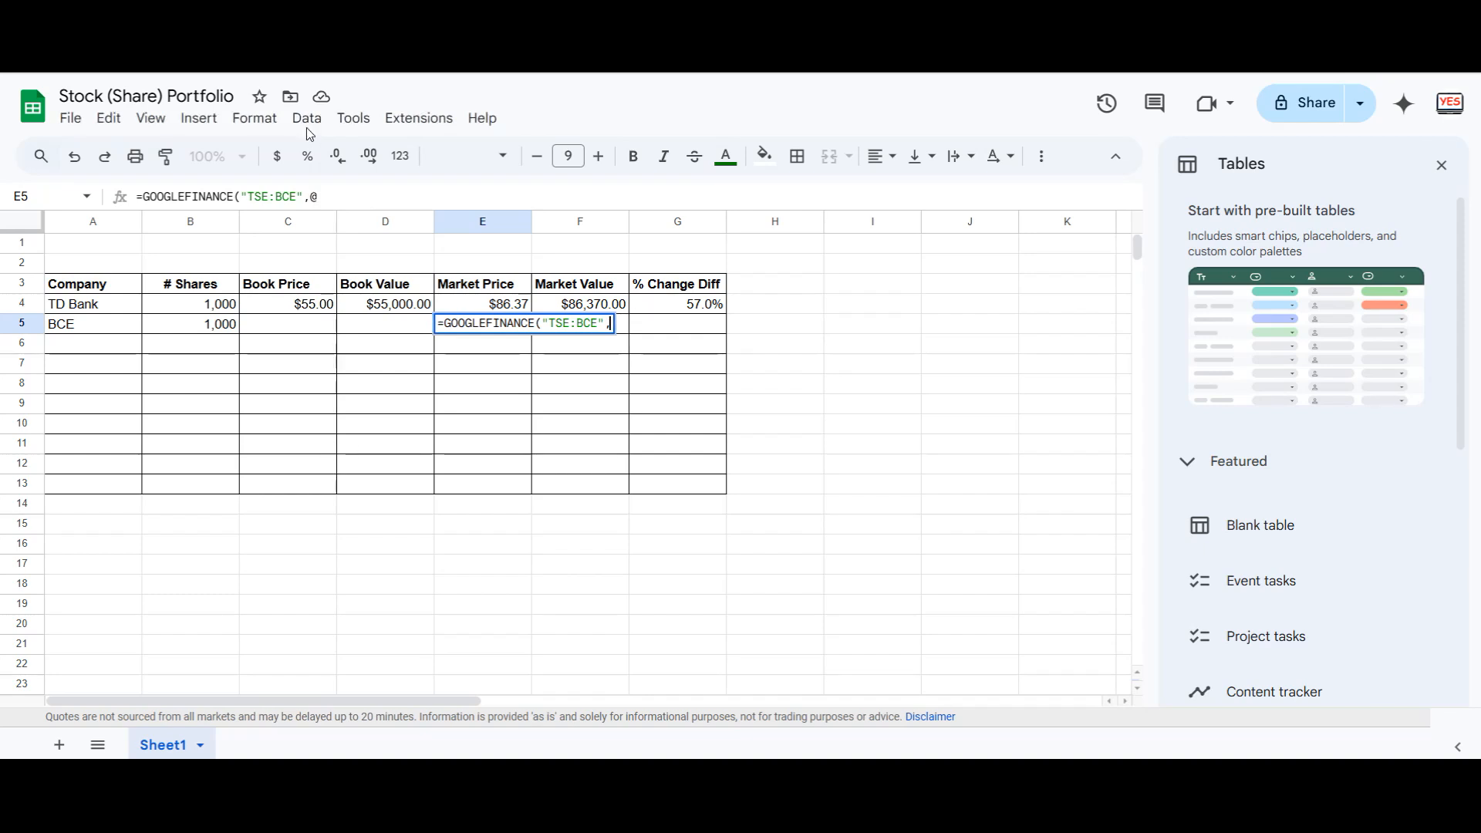
type("\"price\"")
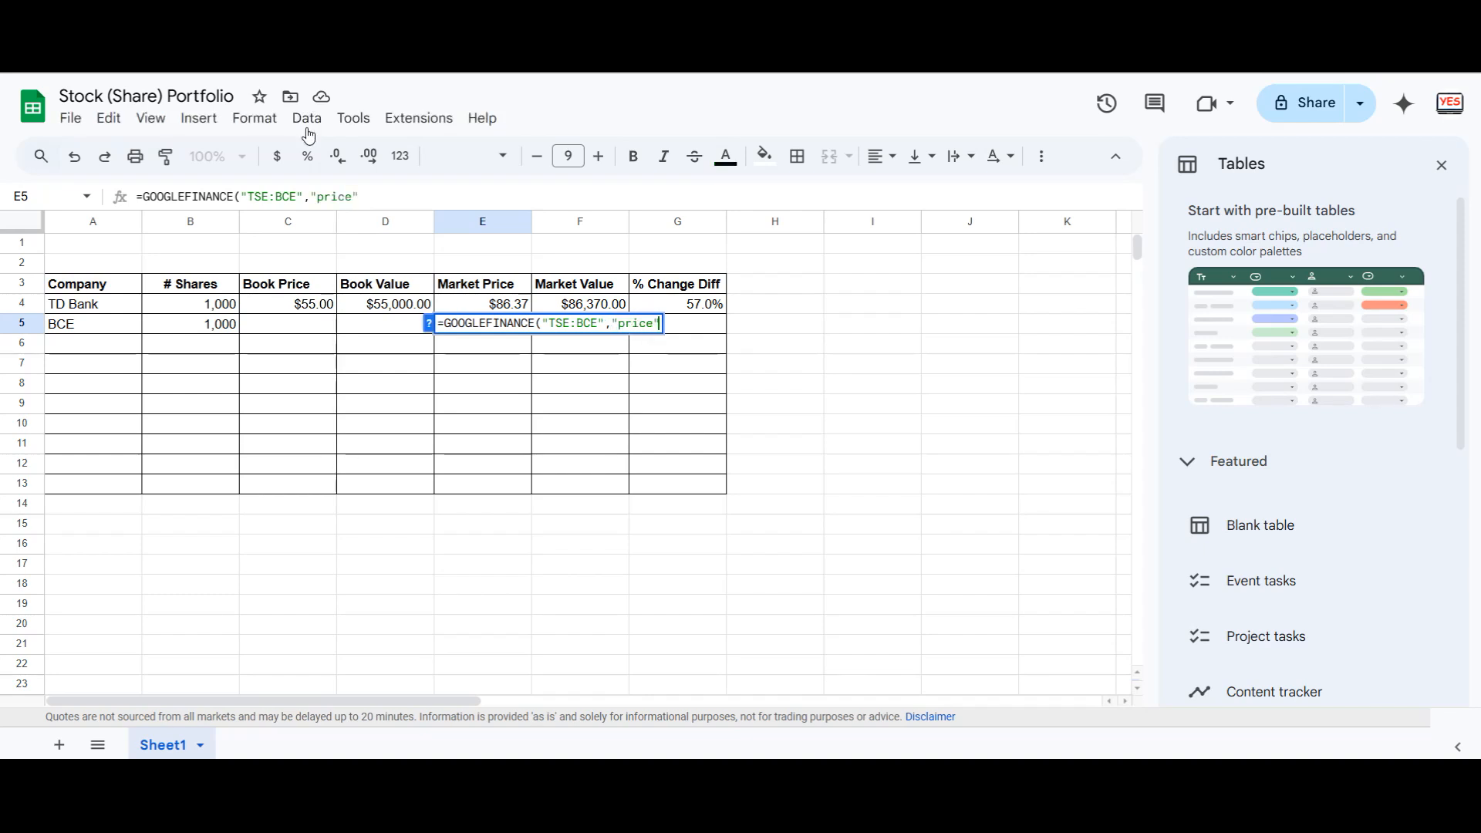
type(")")
key("Return")
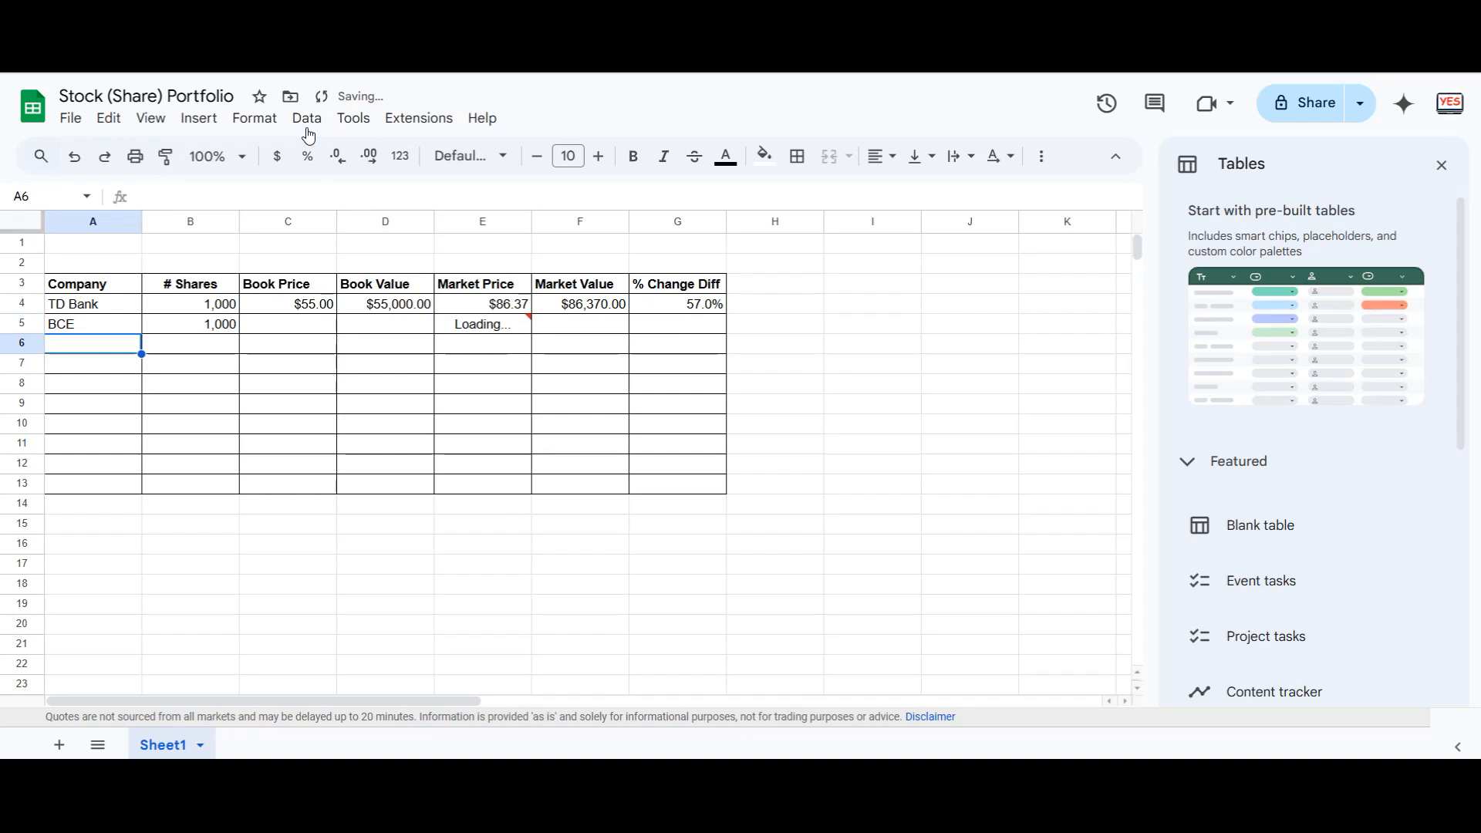
Enter 25 as BCE's book price in C5
left_click(315, 326)
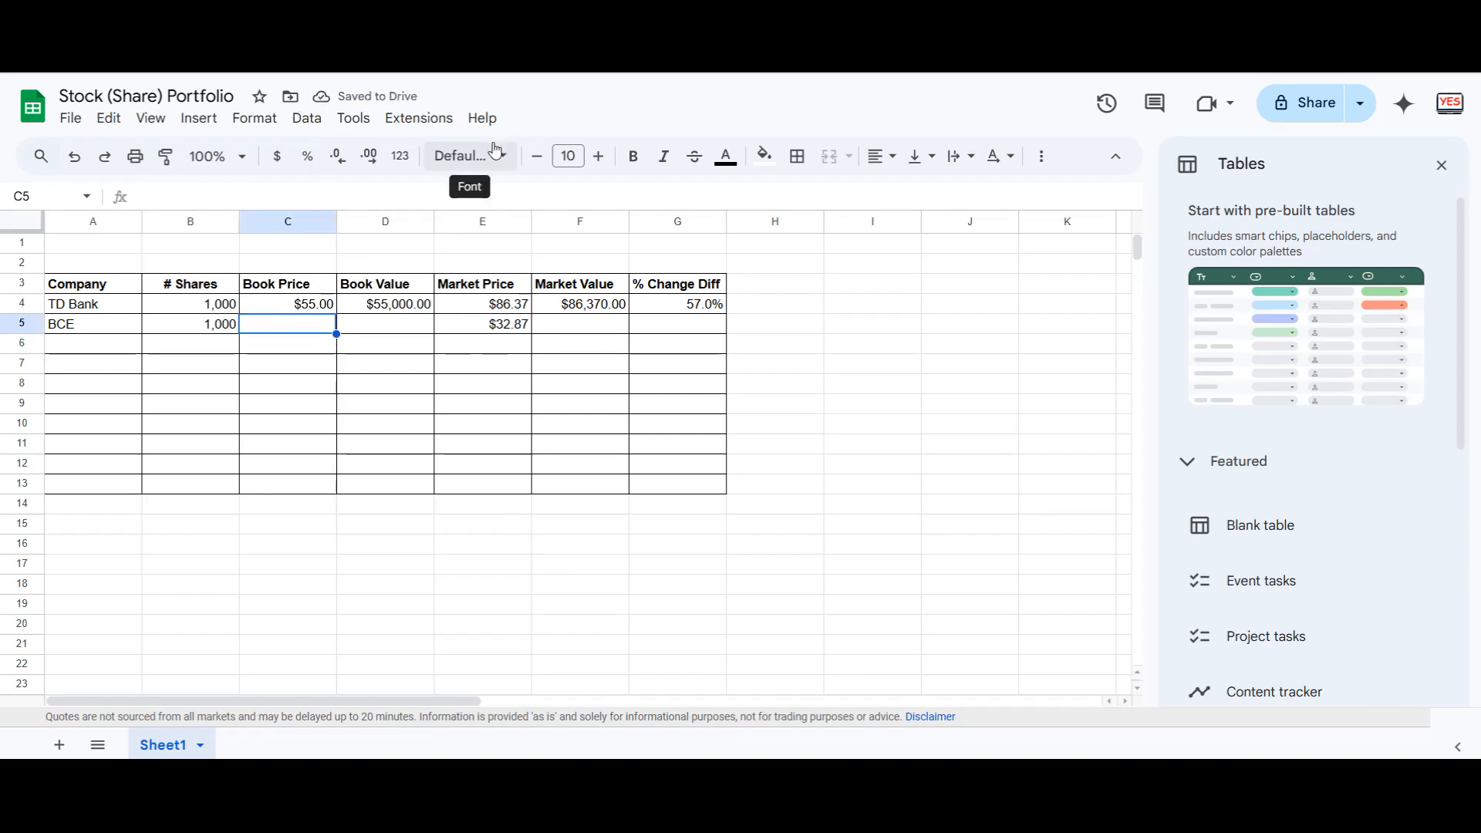
type("25")
key("Return")
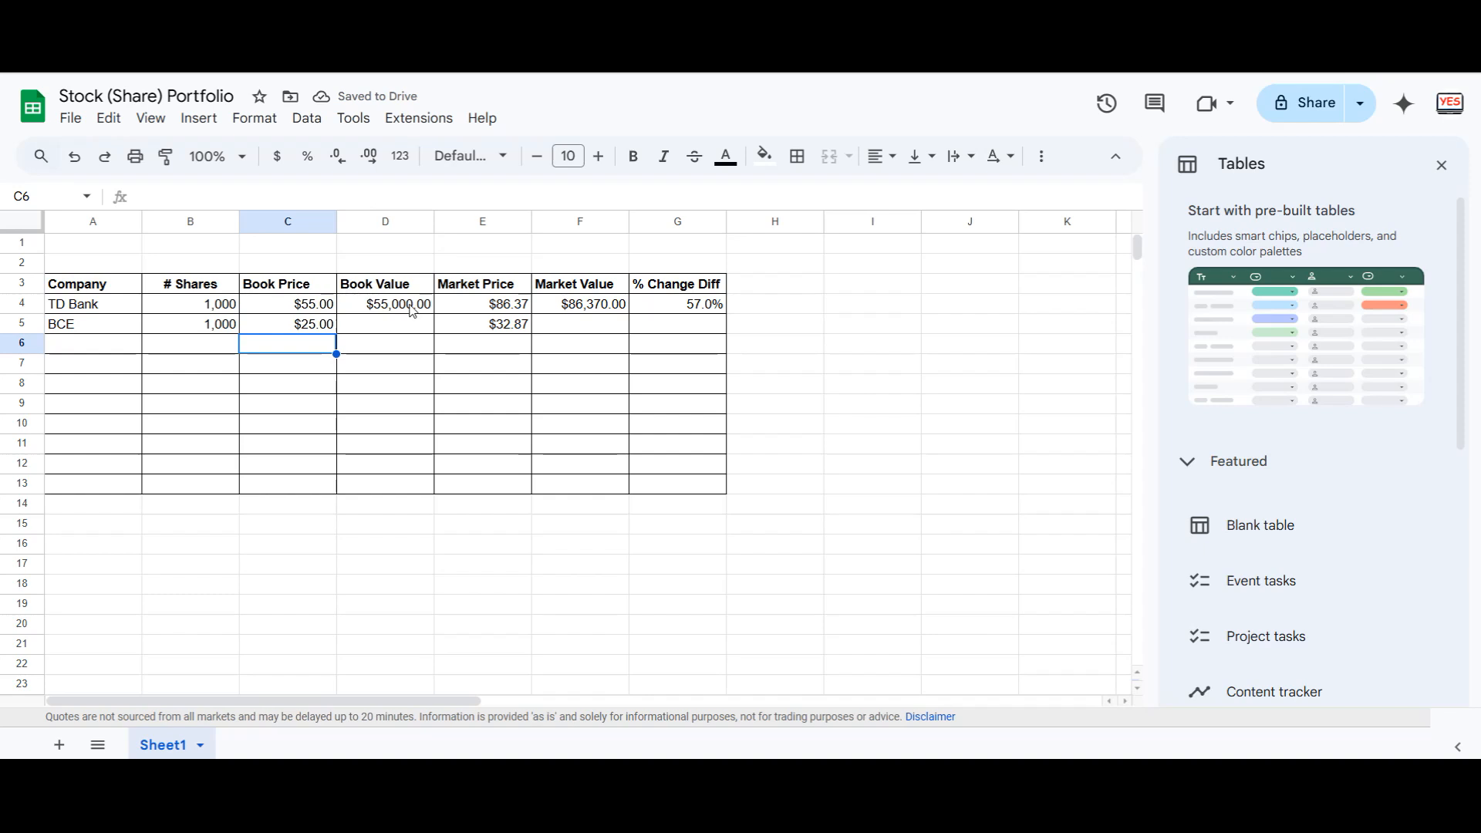
Copy the Book Value formula from D4 down through D13
left_click(411, 311)
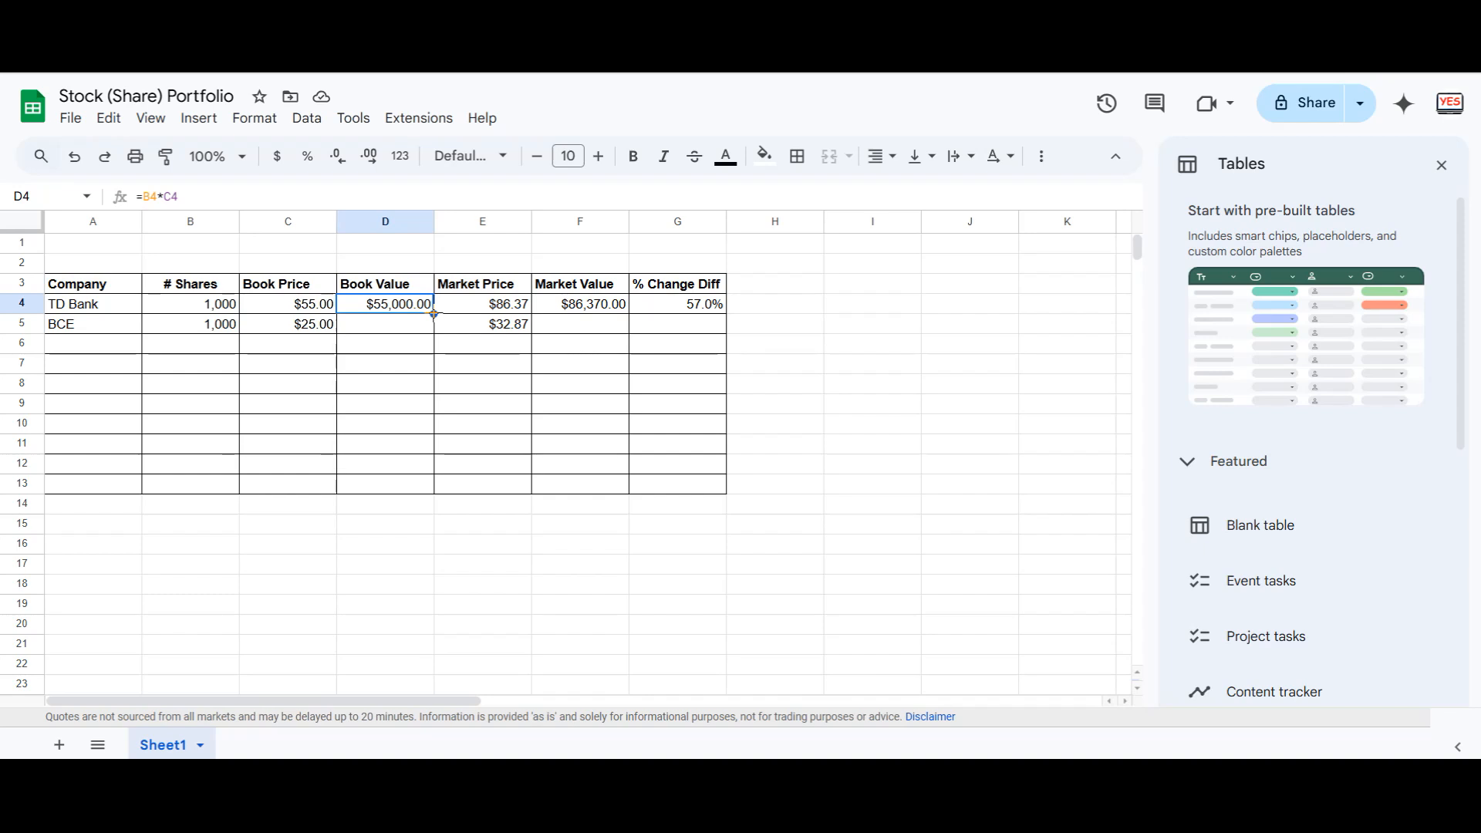
left_click_drag(434, 314, 437, 489)
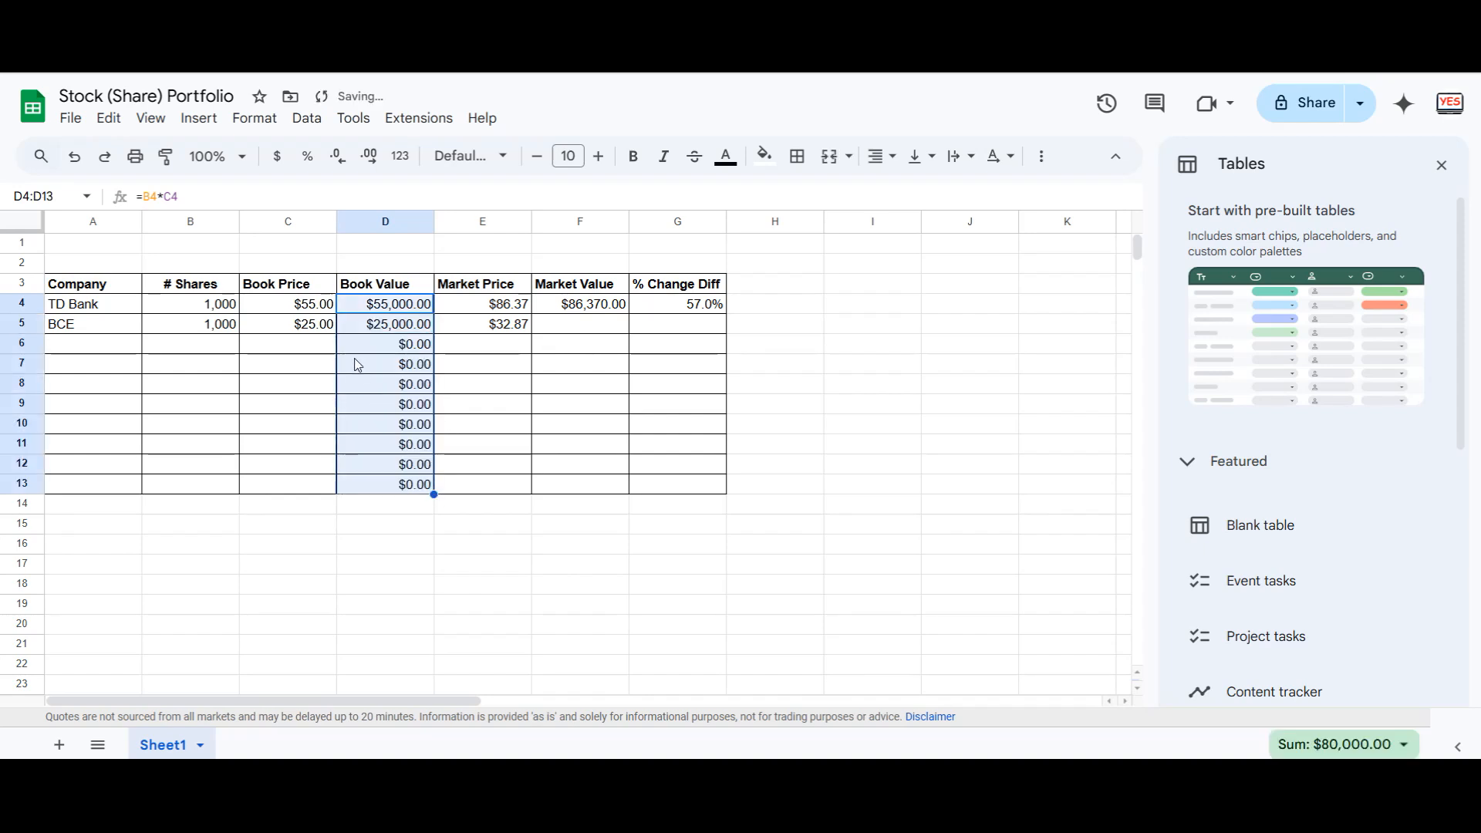
left_click(390, 367)
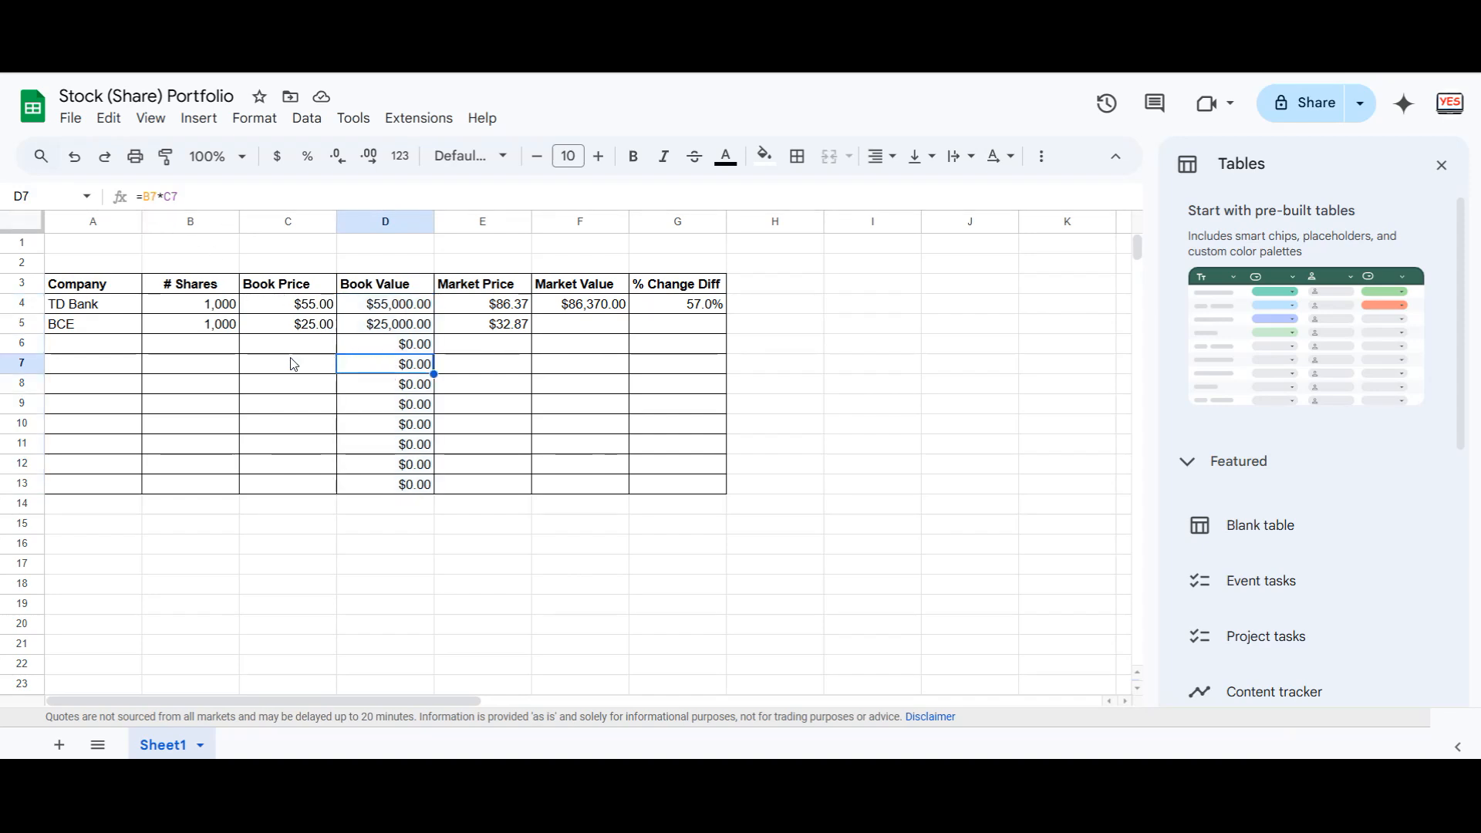
left_click(224, 371)
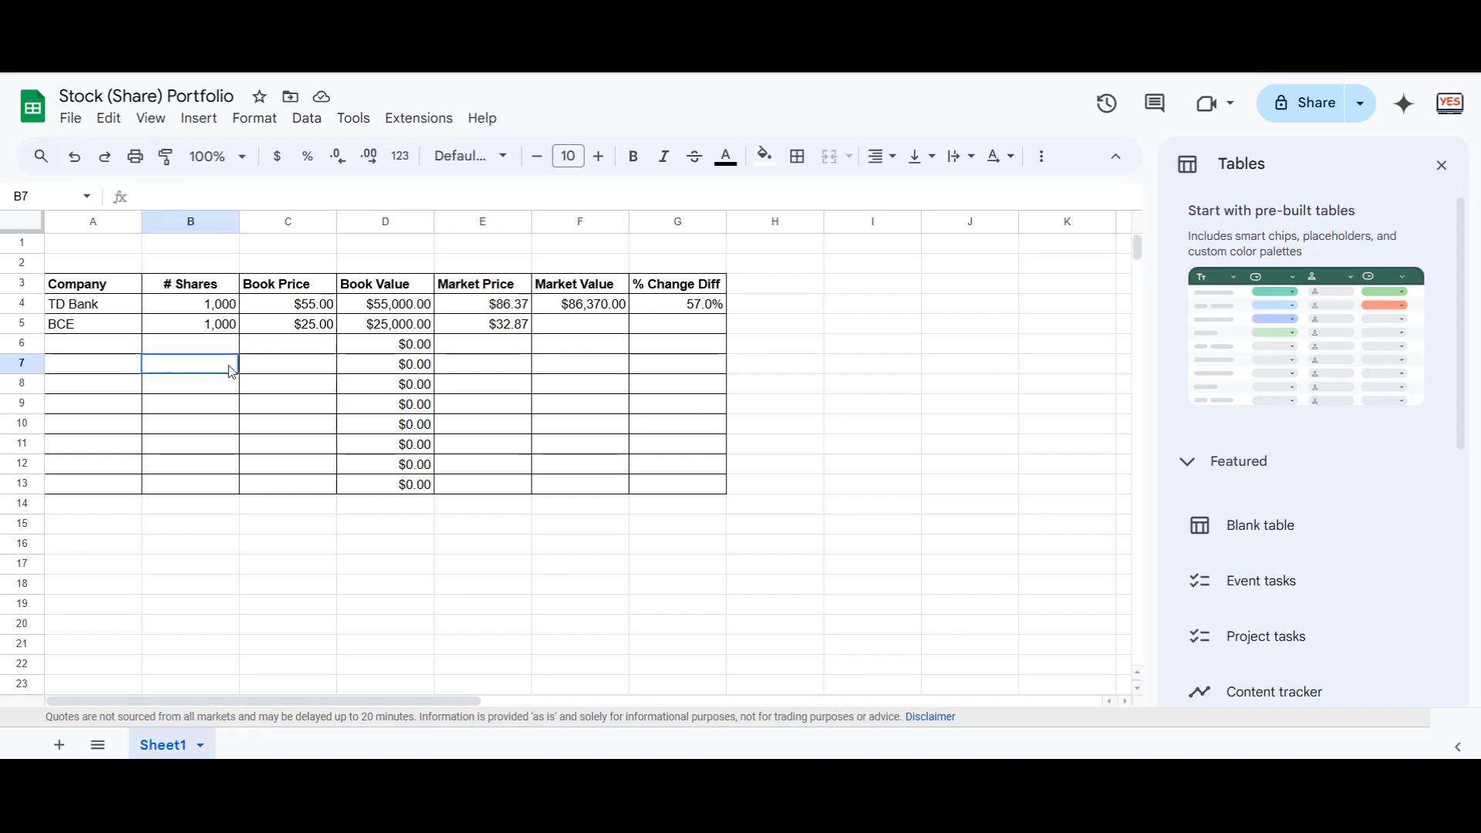
left_click(260, 370)
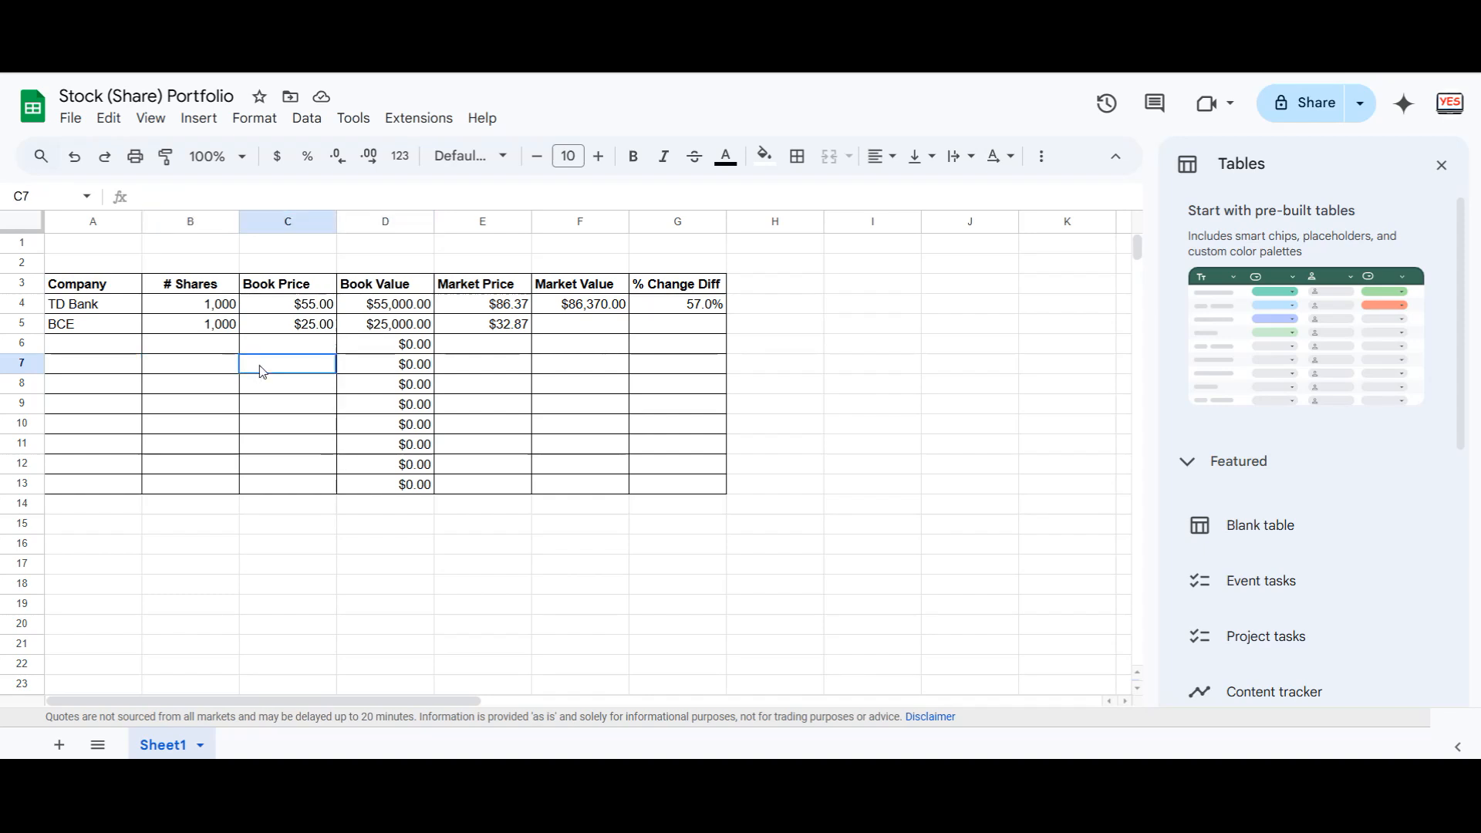
Copy the Market Value formula from F4 down through F13, and fill BCE's 1,000 shares from B5 down through B13
left_click(601, 311)
left_click_drag(628, 314, 633, 494)
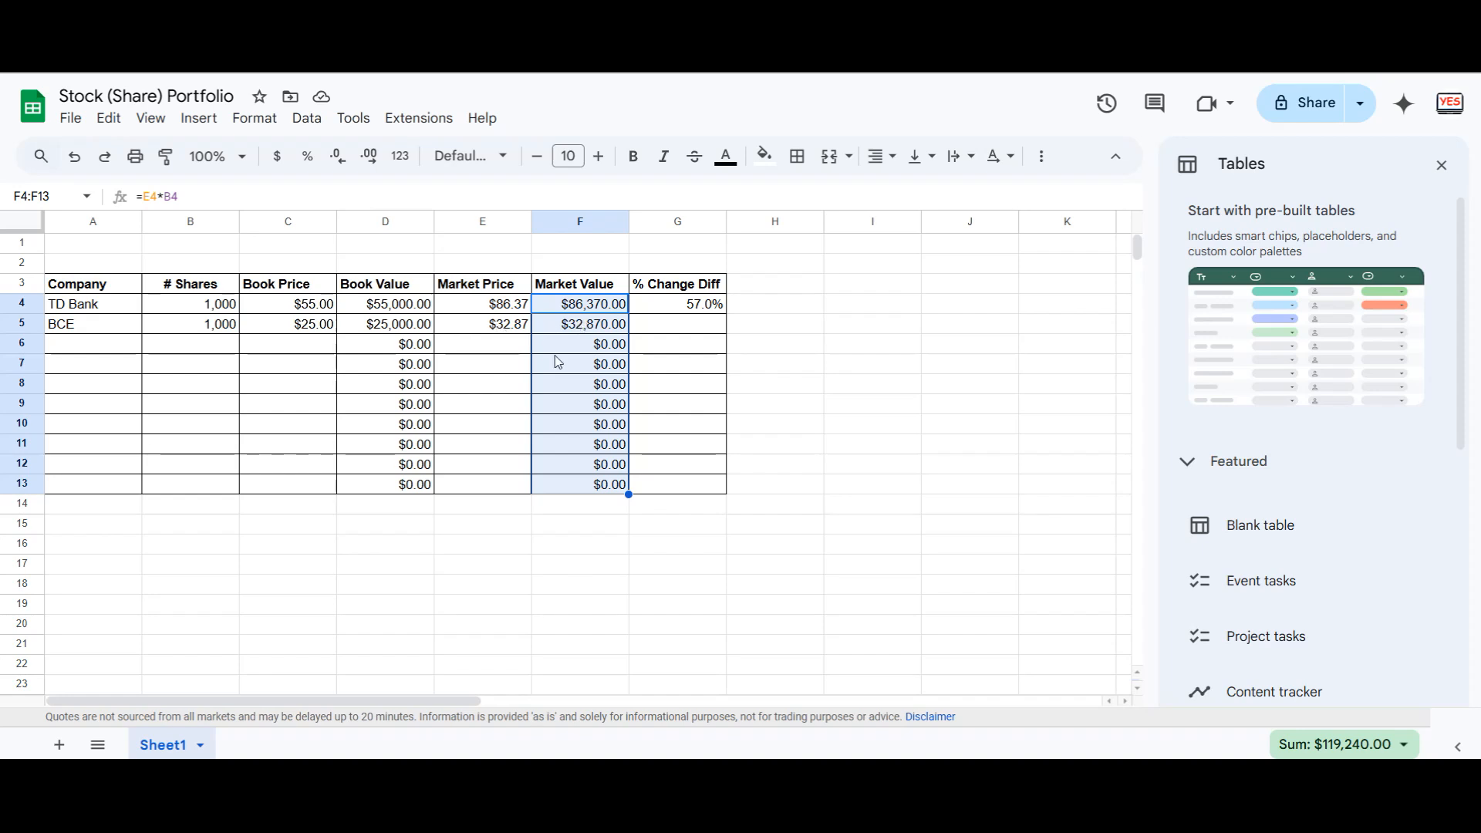
left_click(223, 330)
left_click_drag(240, 334, 244, 491)
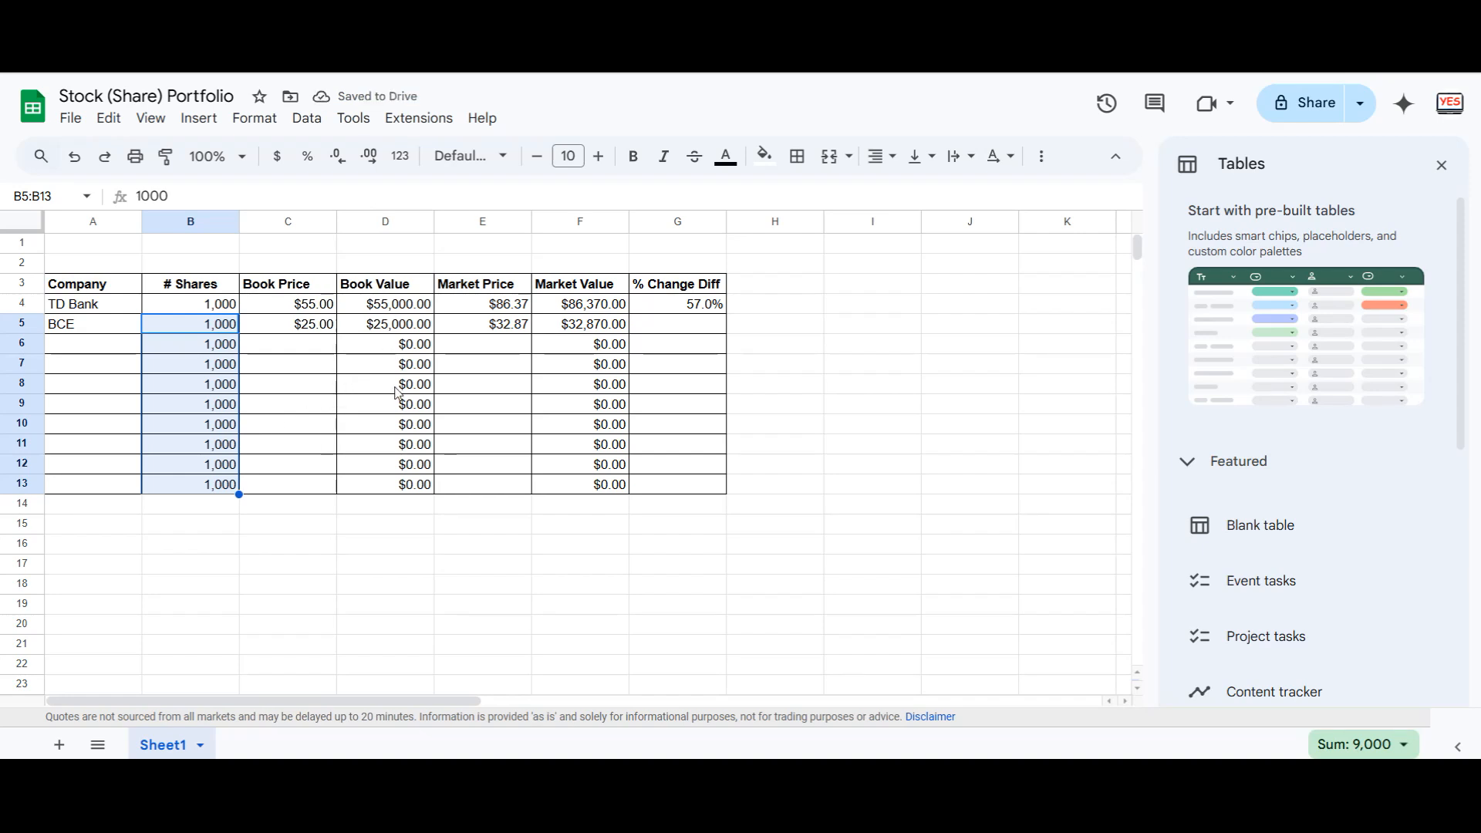
Enter the book prices 10, 5 and 1 in C6, C7 and C8
left_click(318, 355)
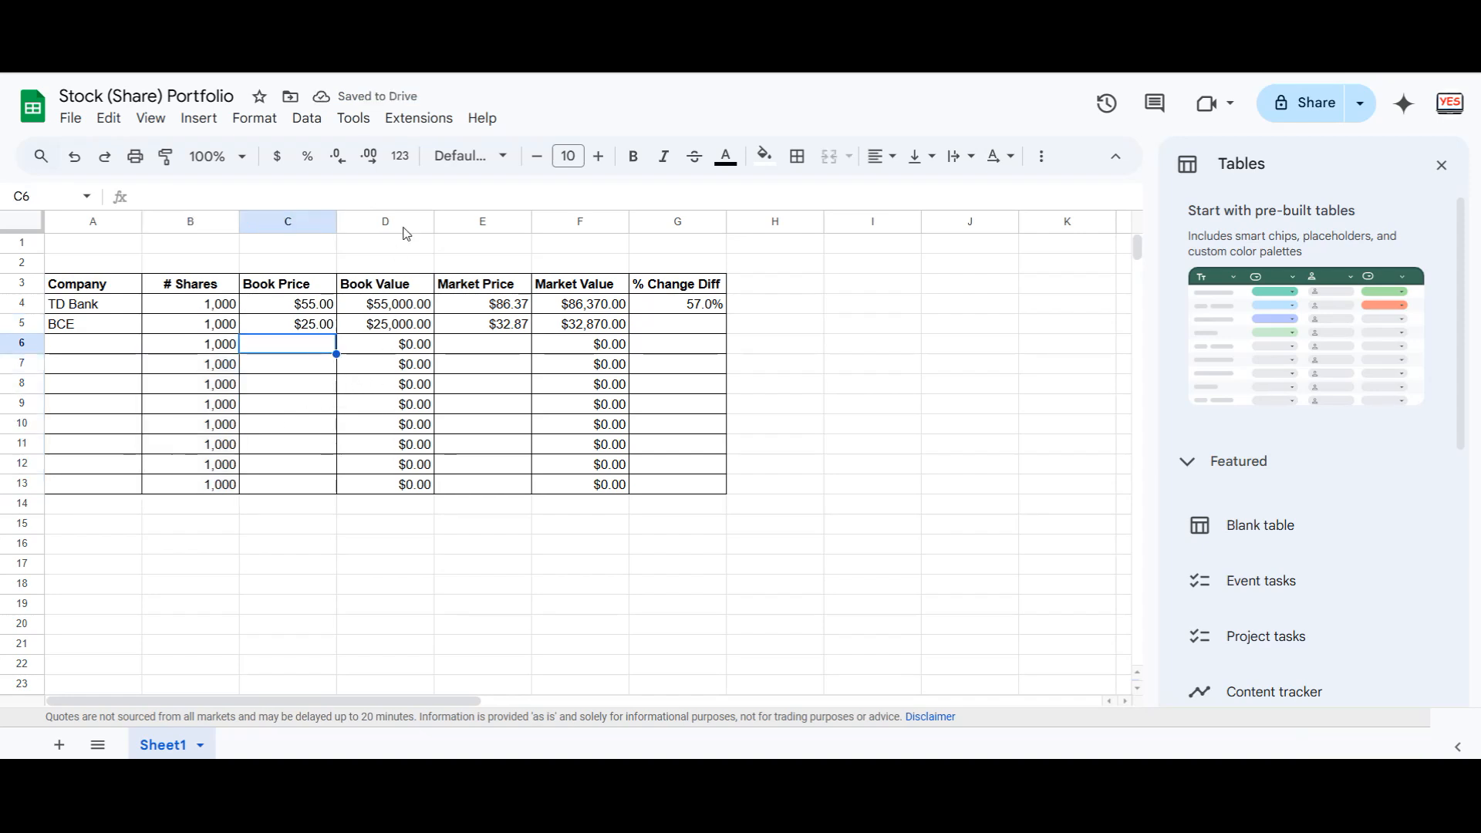
type("10")
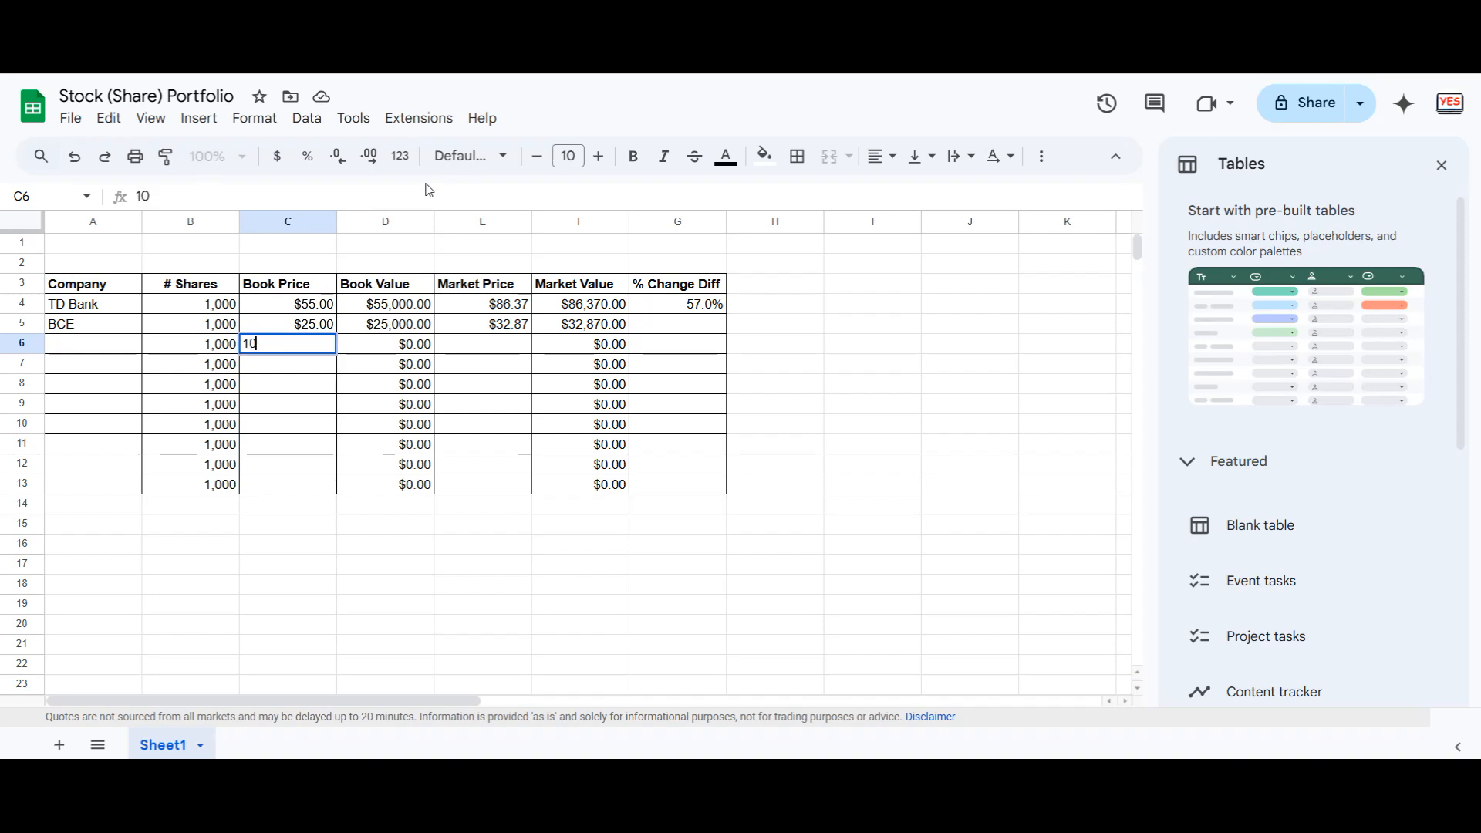
key("Return")
type("5")
key("Return")
type("1")
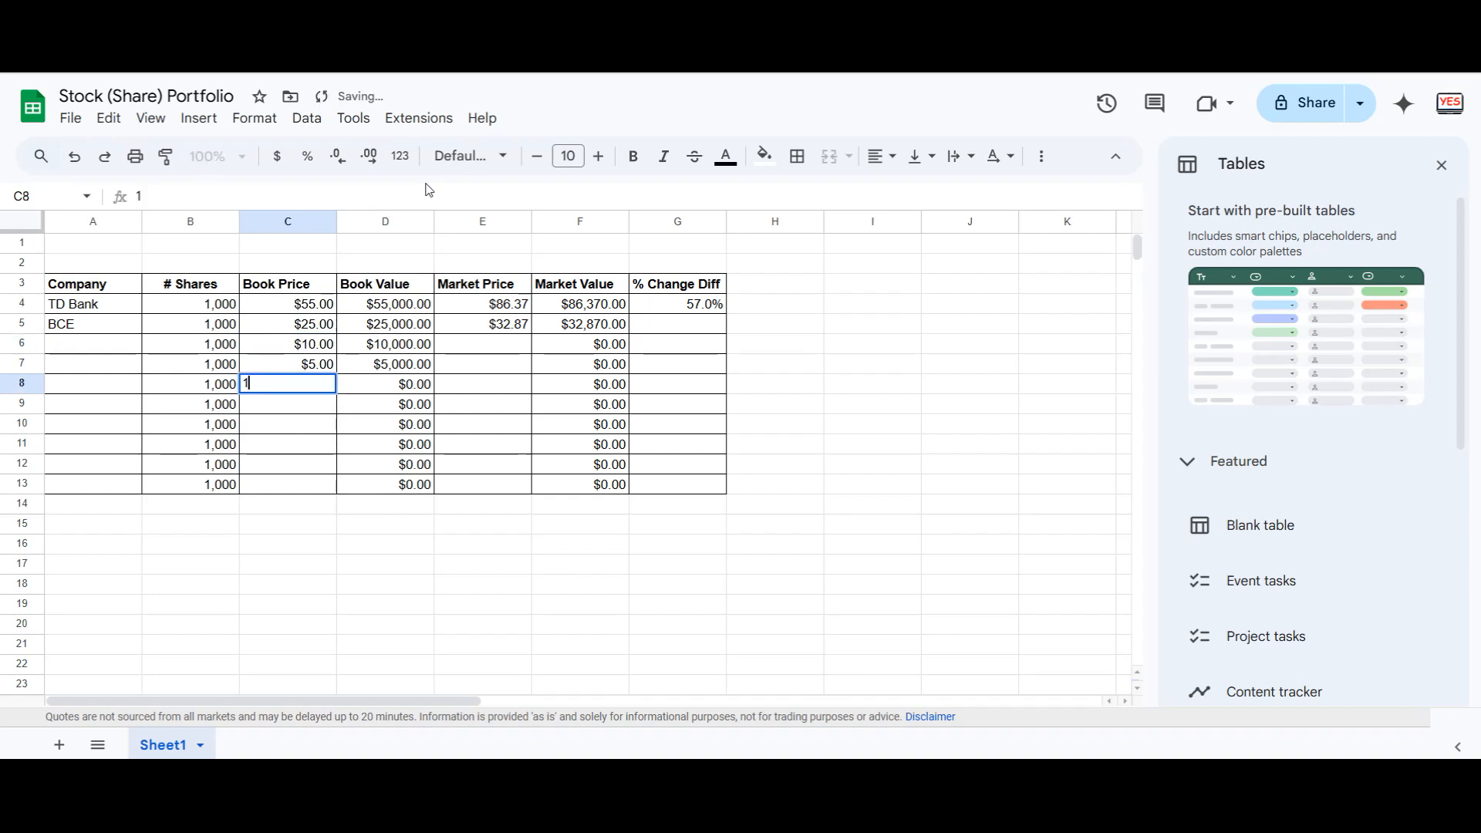
key("Return")
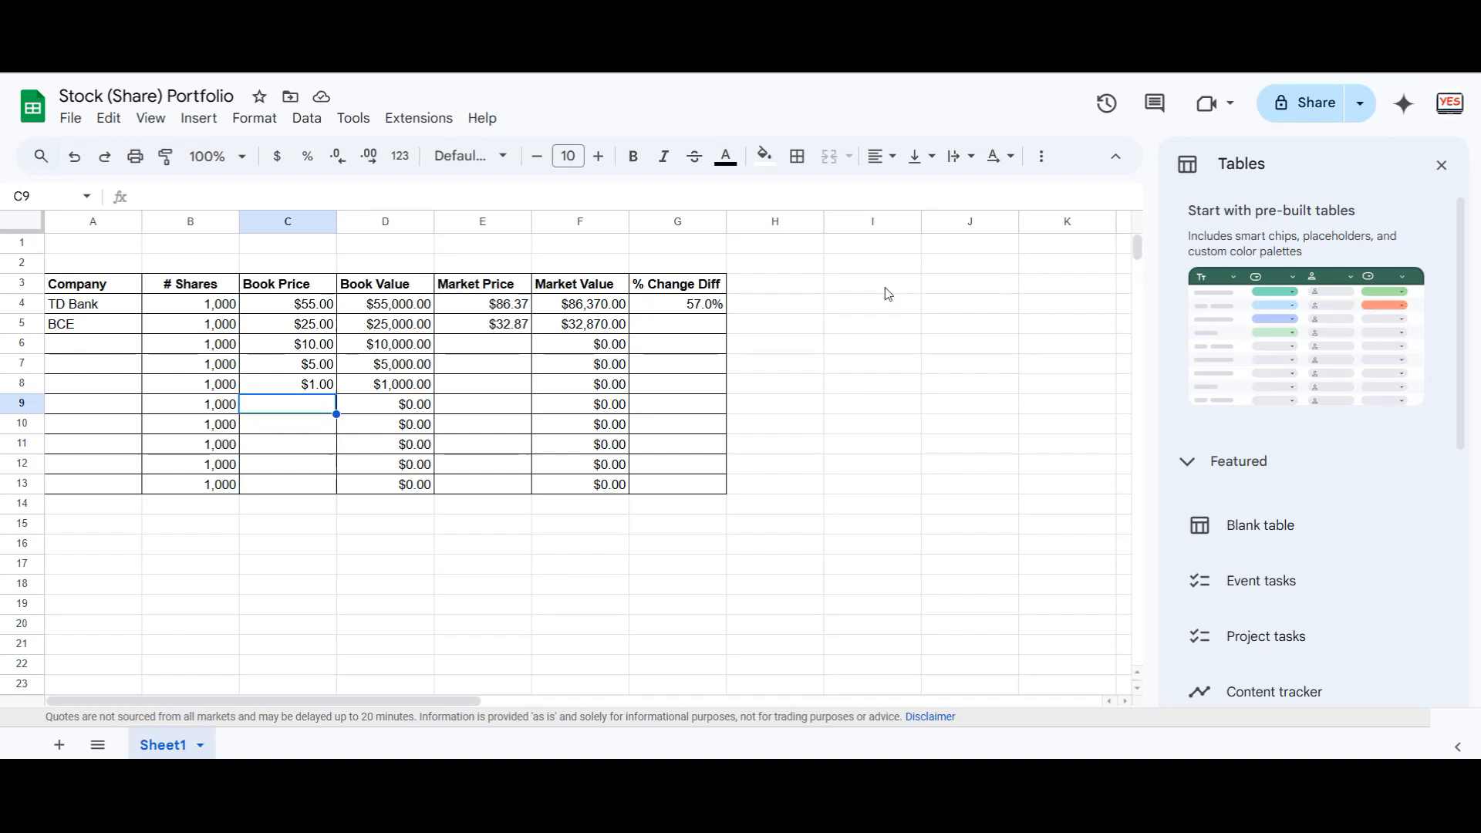
Copy the % Change Diff formula from G4 down through G13 and accept the suggested formula =(F4-D4)/$D$4 for the range
left_click(684, 307)
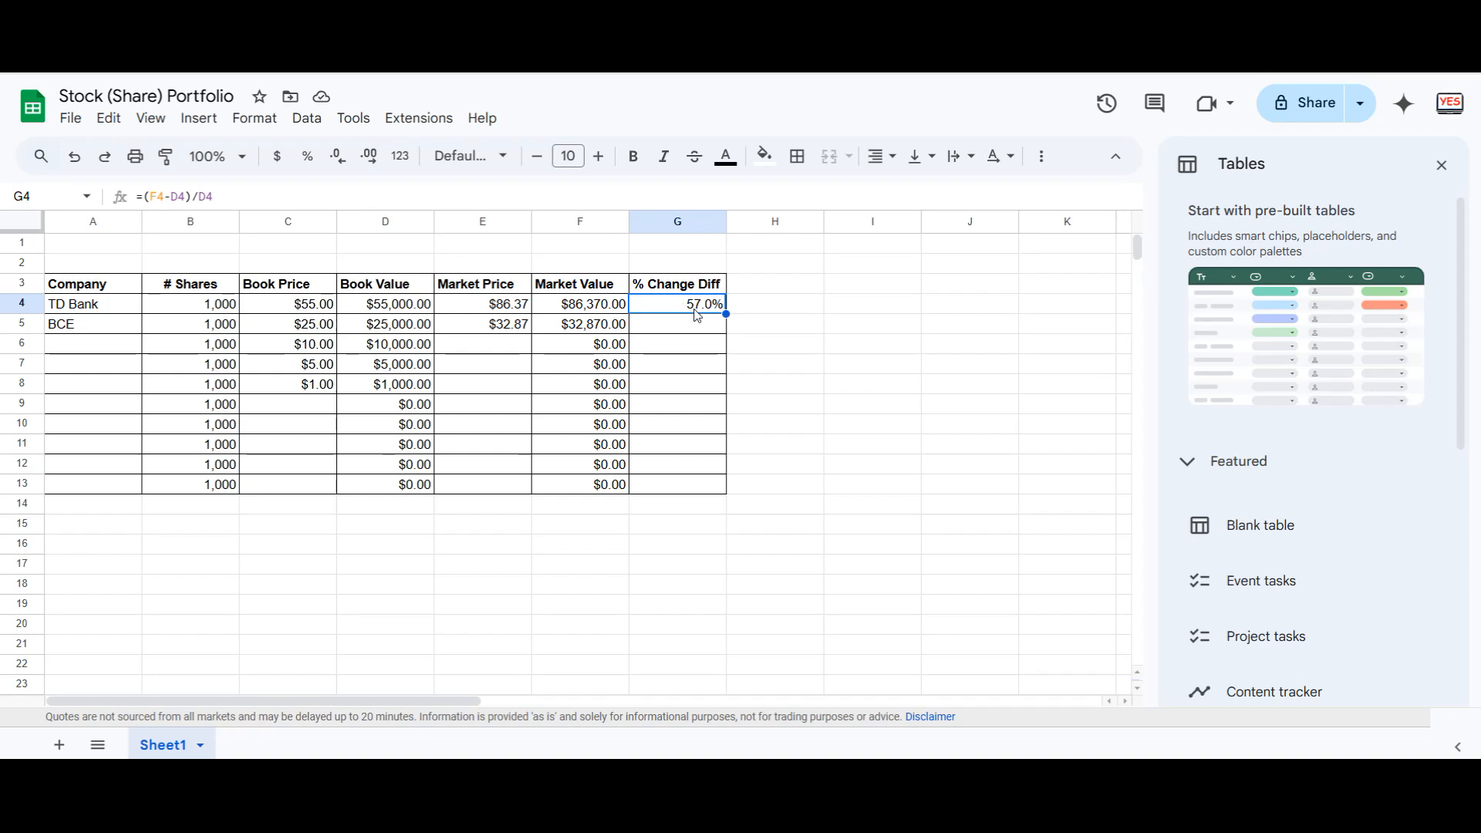
left_click_drag(726, 314, 722, 484)
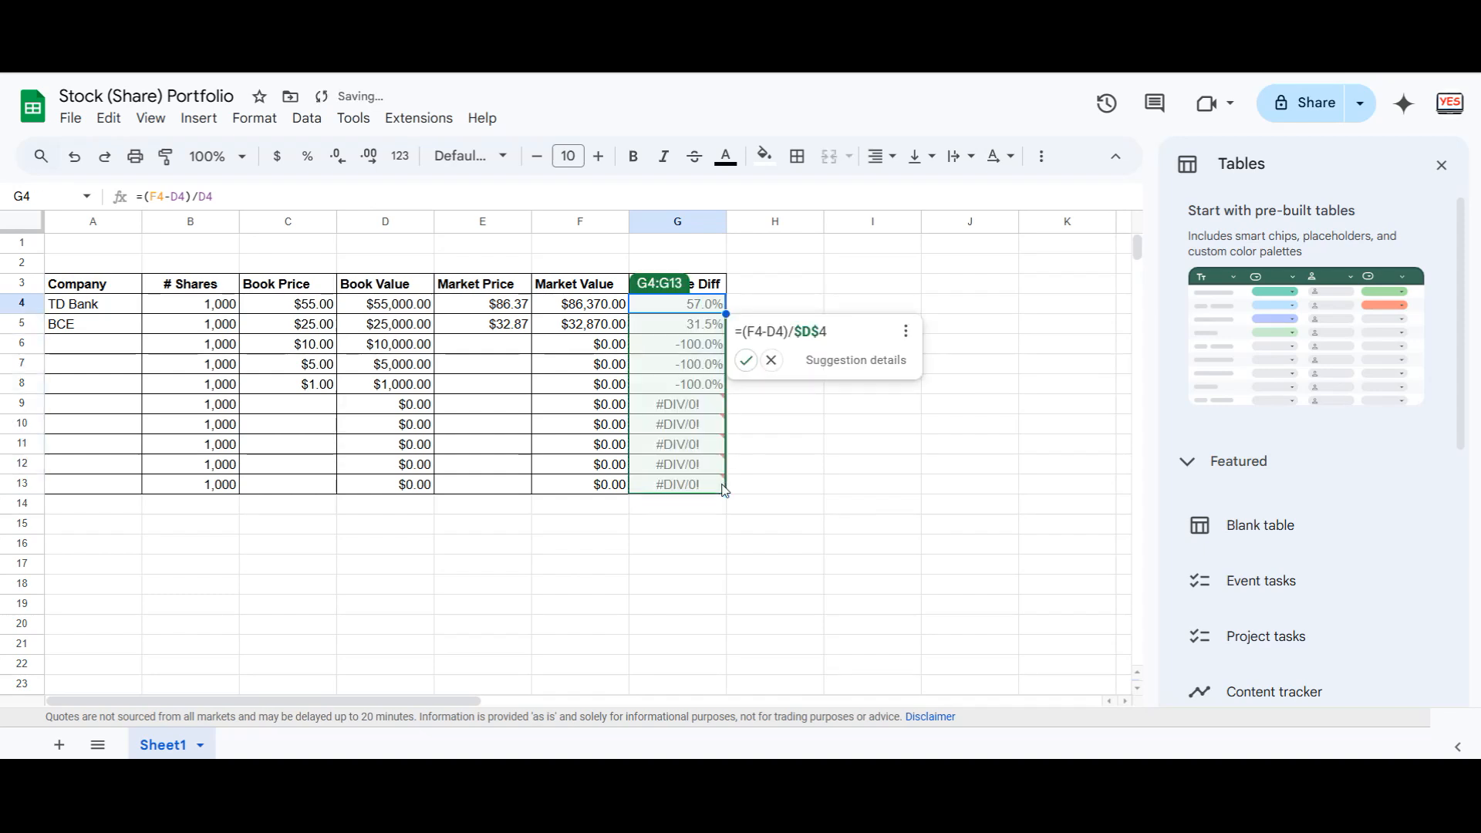
left_click(654, 412)
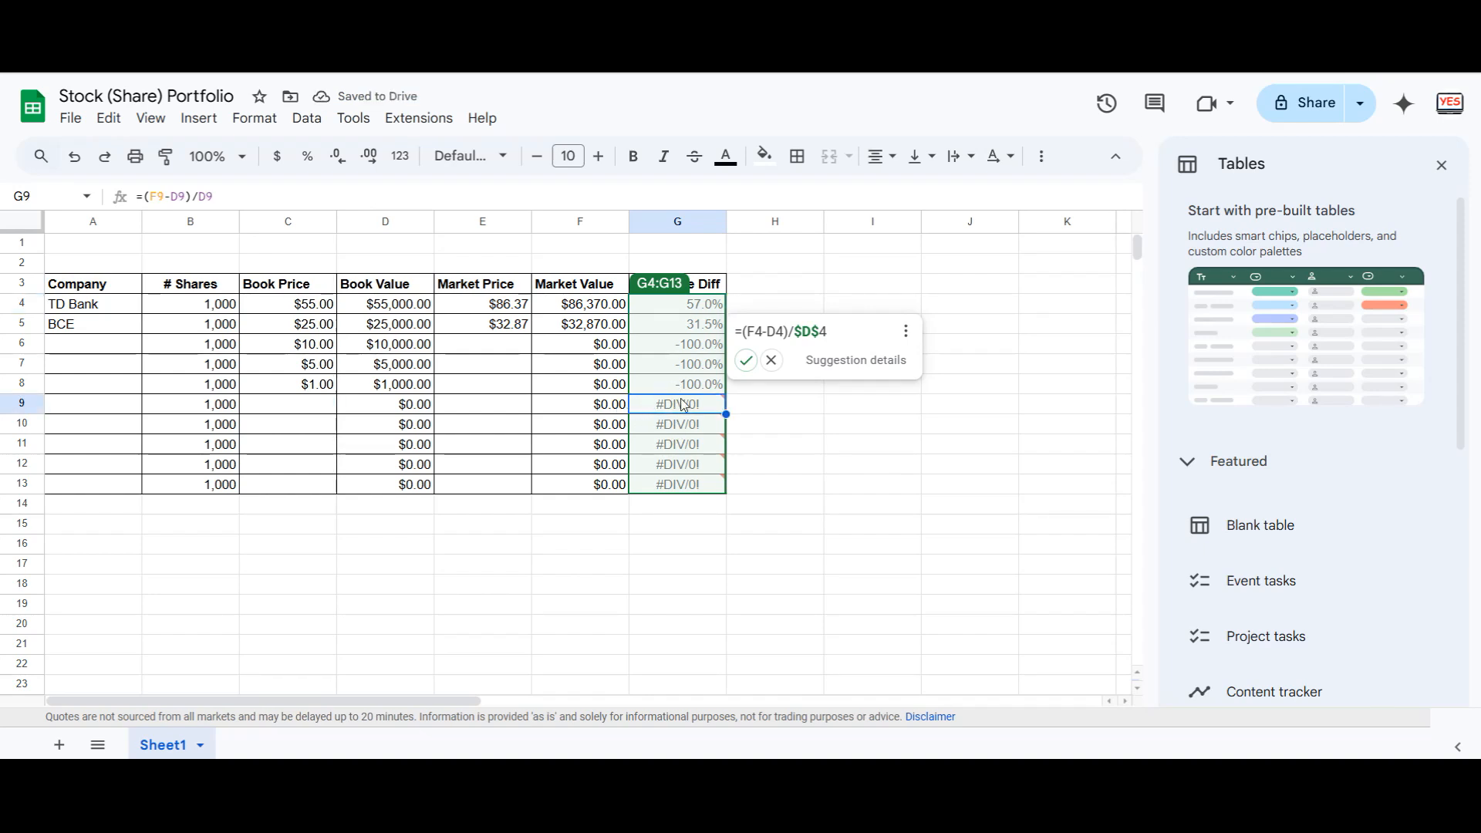
left_click(745, 360)
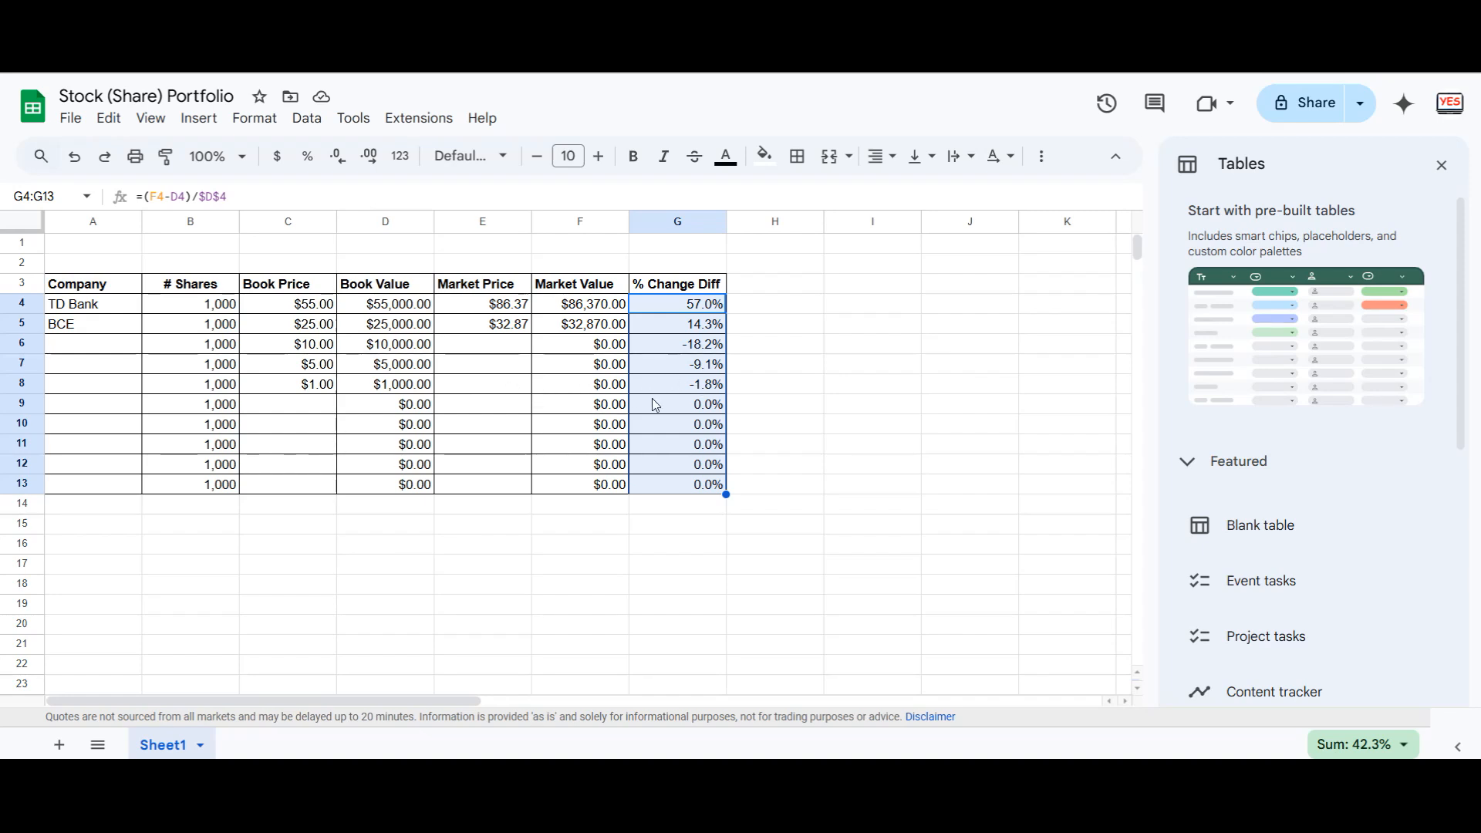
left_click(501, 366)
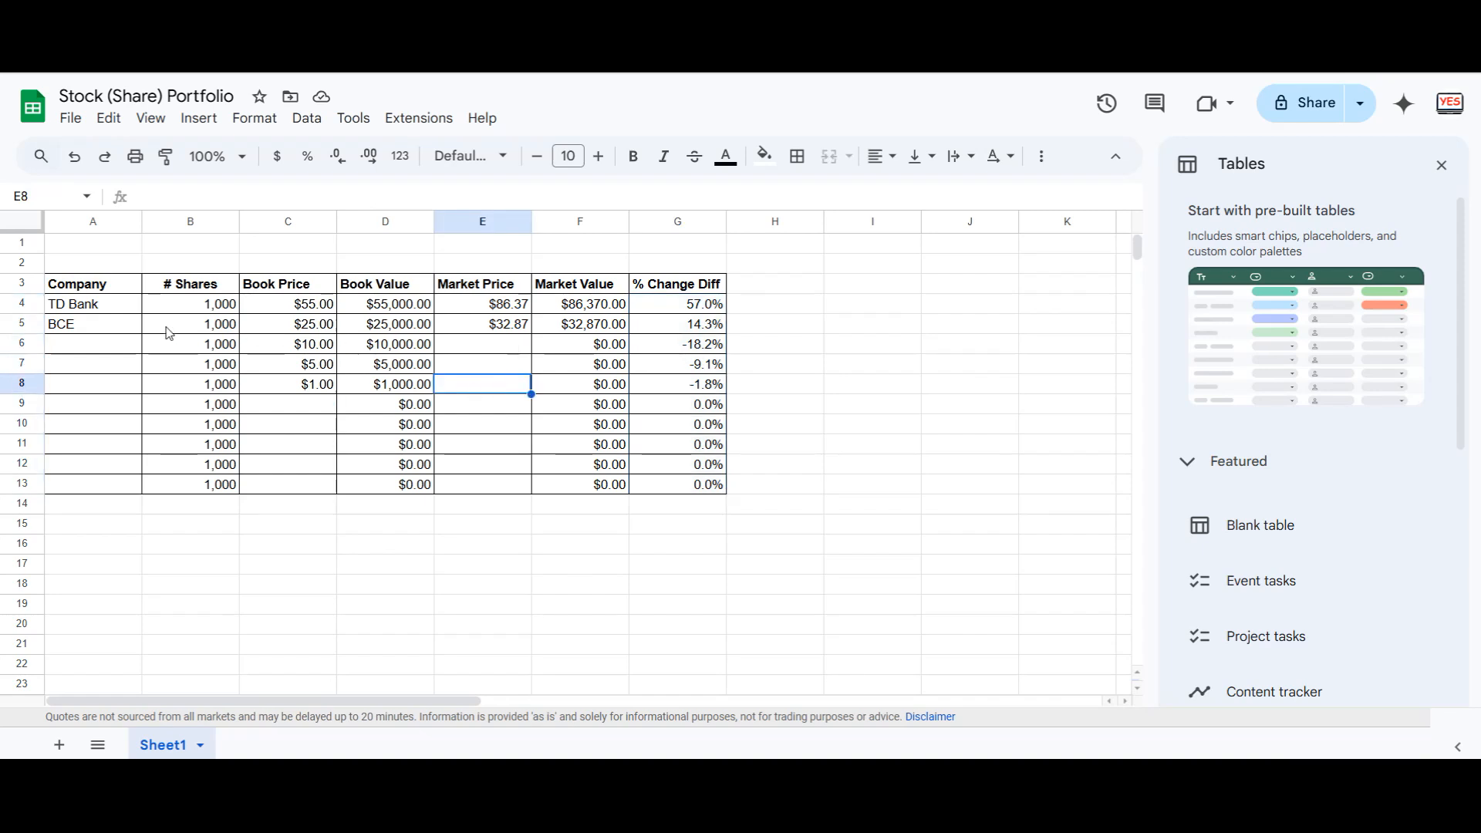
left_click(86, 331)
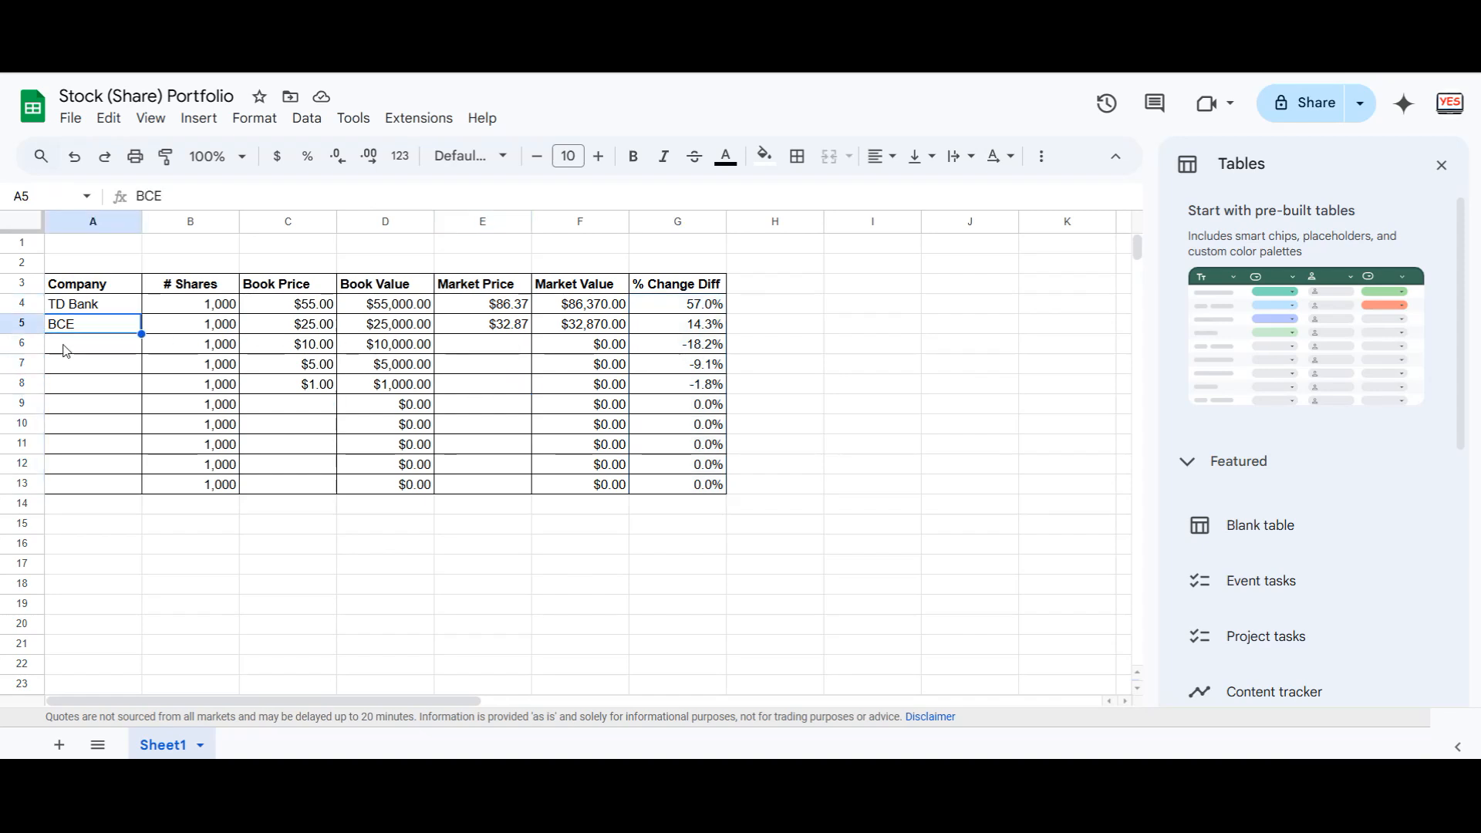